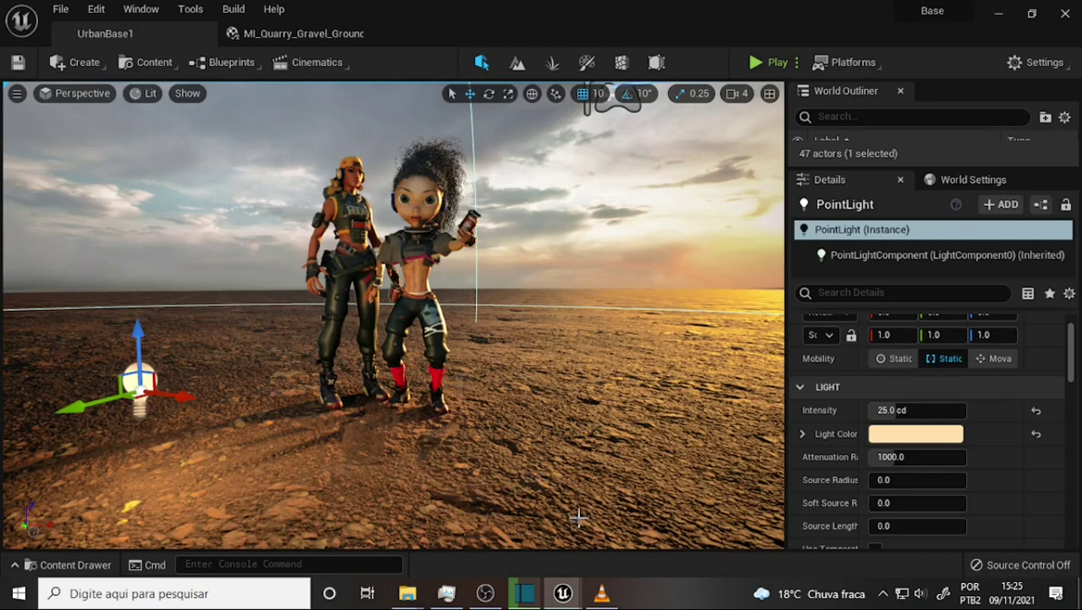
# Step: In Bridge, review the Quarry Gravel Ground details: Medium Quality download, tags, Limestone Quarry collection
pyautogui.moveTo(573, 597)
pyautogui.click(660, 521)
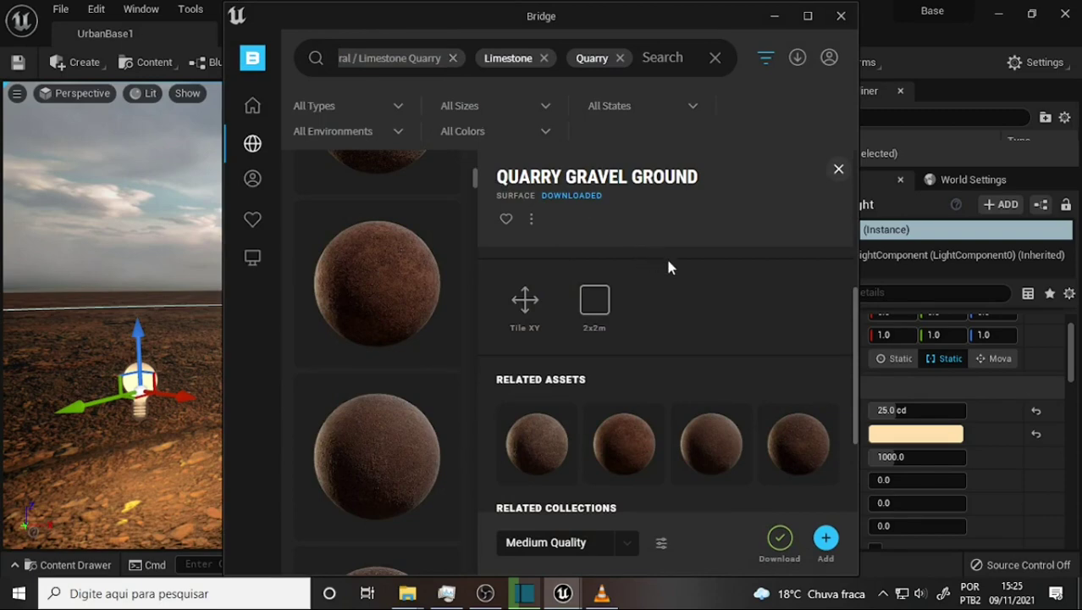
pyautogui.scroll(3, 652, 260)
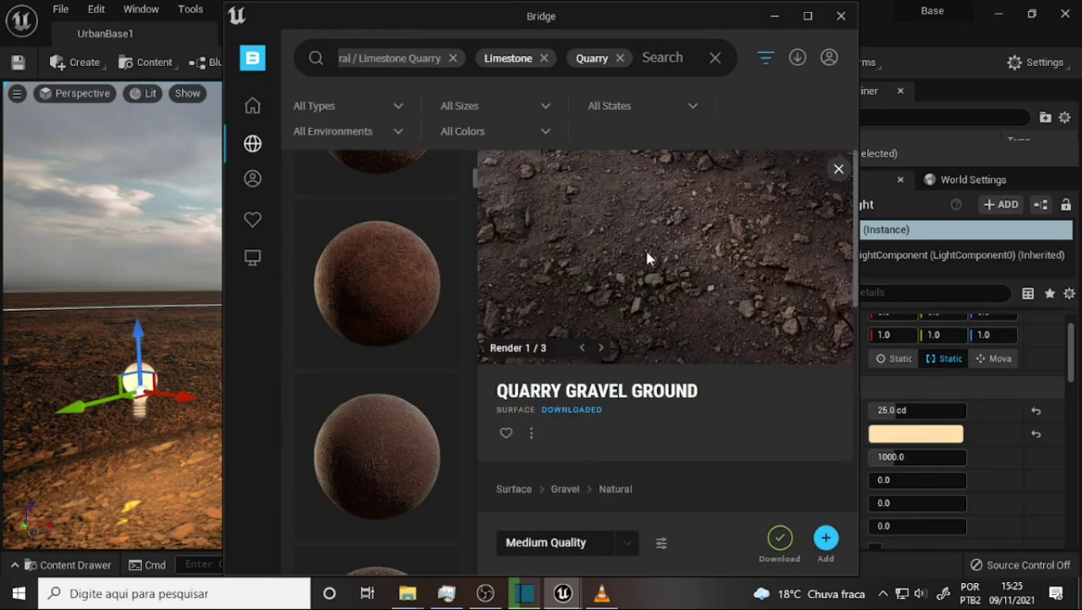
pyautogui.scroll(-3, 646, 259)
pyautogui.scroll(-1, 636, 259)
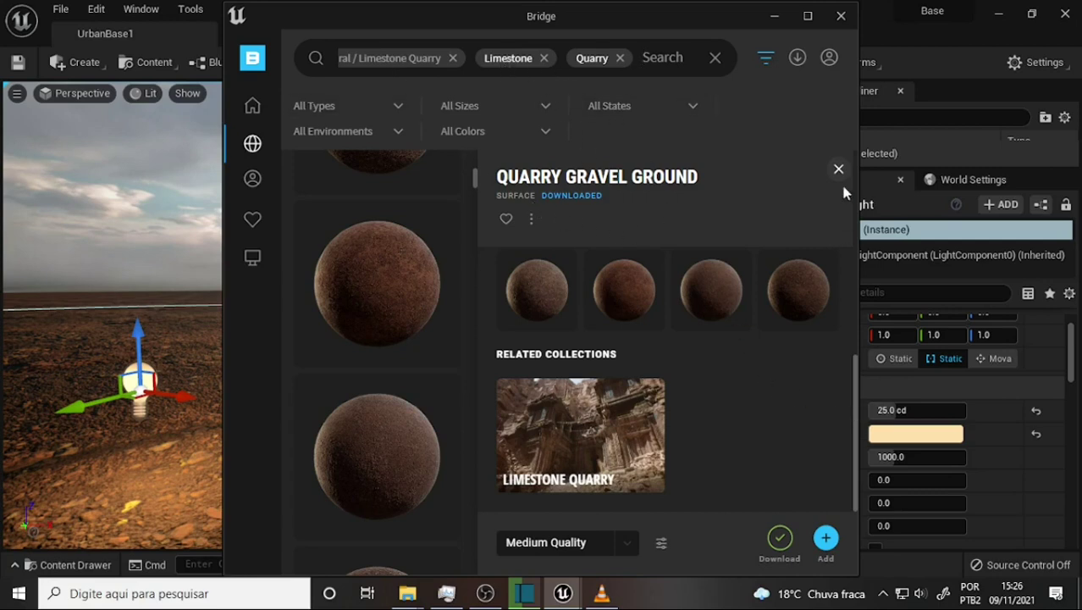
pyautogui.moveTo(855, 362); pyautogui.dragTo(854, 197)
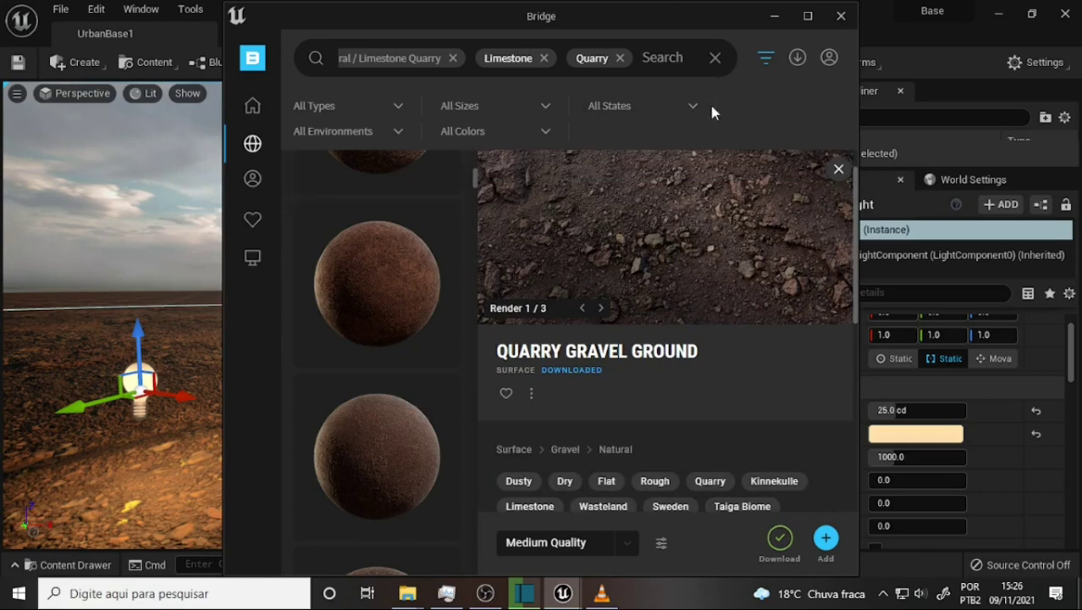
# Step: Close the Quarry Gravel Ground panel and scroll the Limestone Quarry grid of rocks and ground materials
pyautogui.scroll(-2, 442, 301)
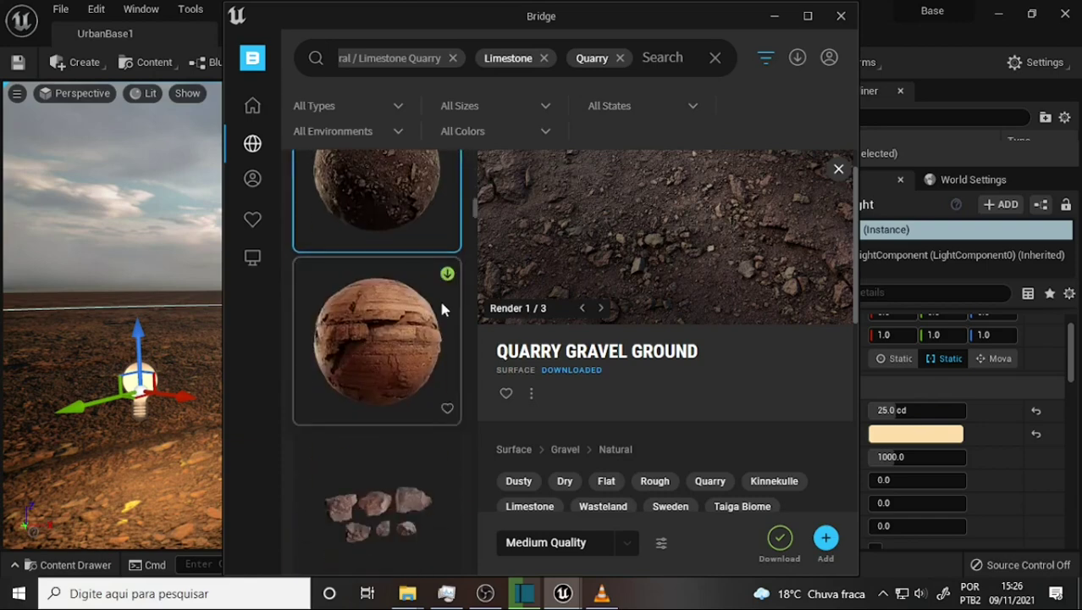
pyautogui.scroll(-2, 437, 309)
pyautogui.scroll(-2, 438, 315)
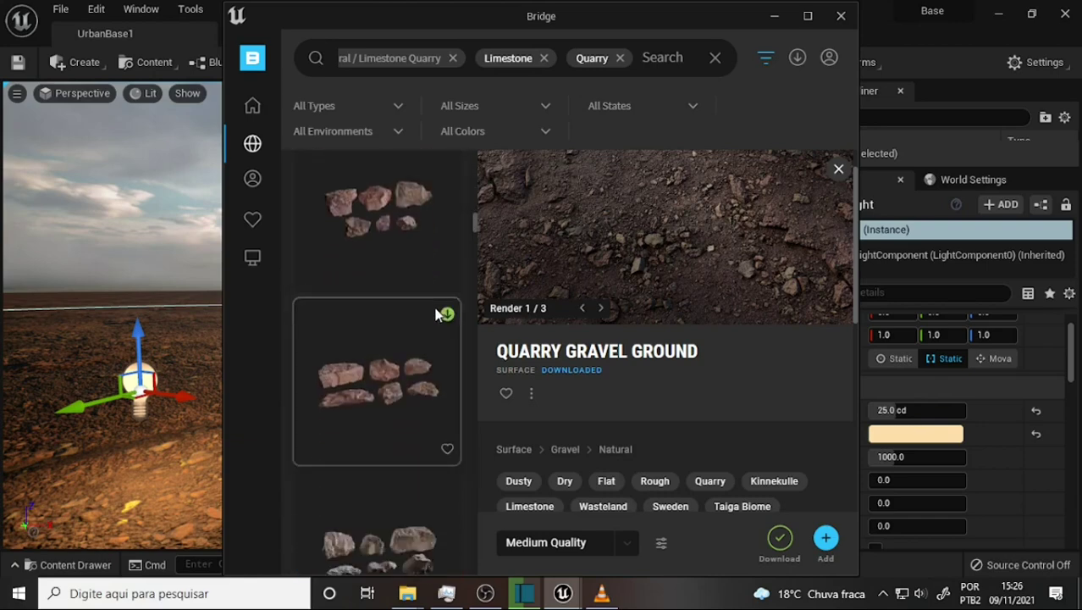
pyautogui.click(838, 170)
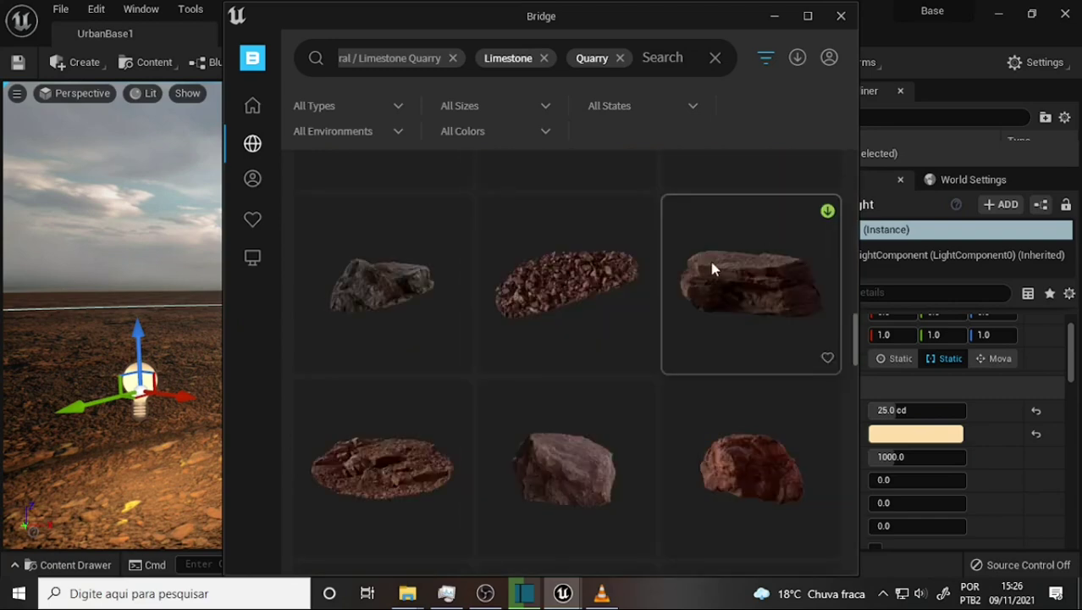
pyautogui.scroll(-5, 705, 266)
pyautogui.scroll(1, 699, 267)
pyautogui.scroll(1, 699, 268)
pyautogui.scroll(3, 691, 264)
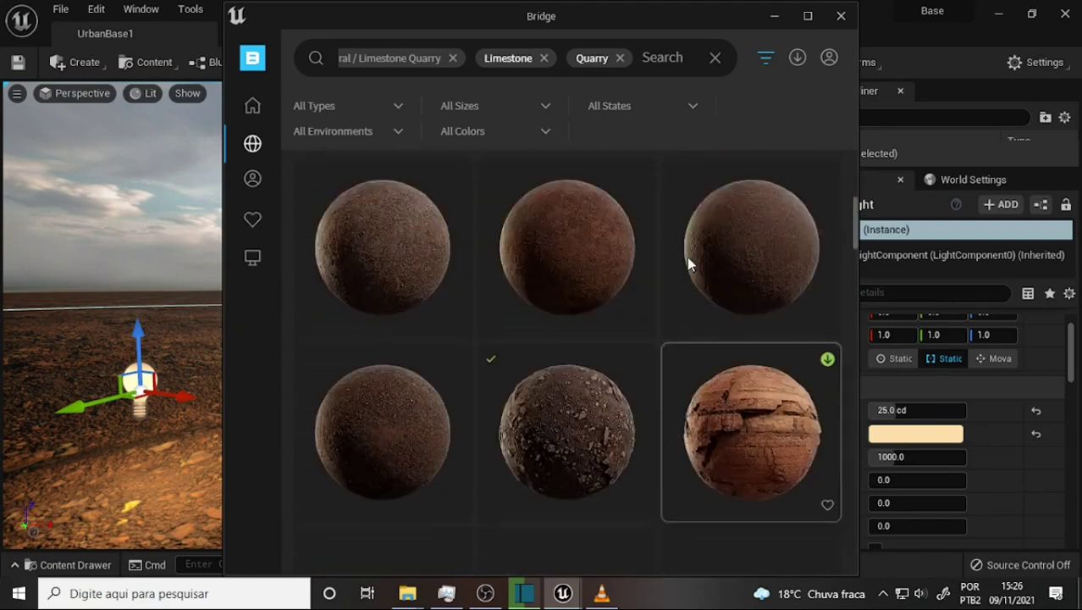
pyautogui.scroll(3, 686, 256)
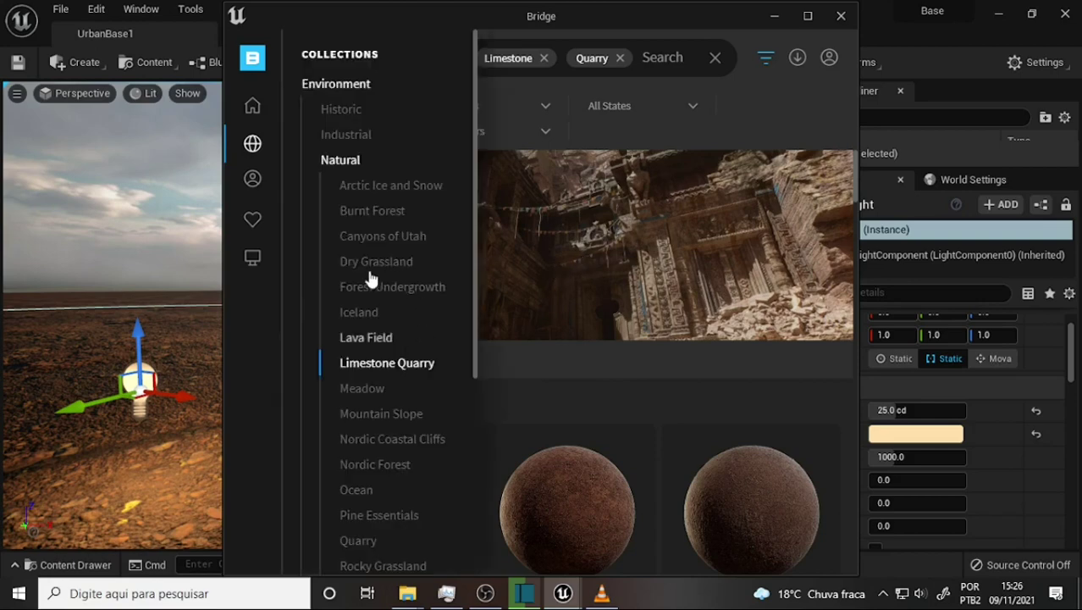
# Step: Go from Home to the Collections overview page
pyautogui.moveTo(258, 112)
pyautogui.click(252, 109)
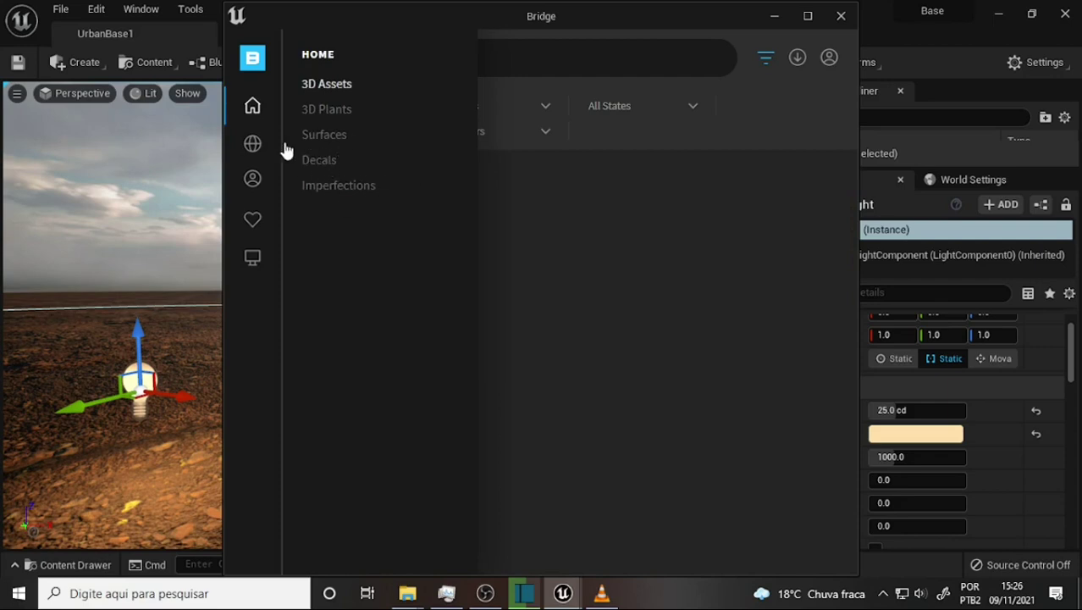
pyautogui.click(252, 144)
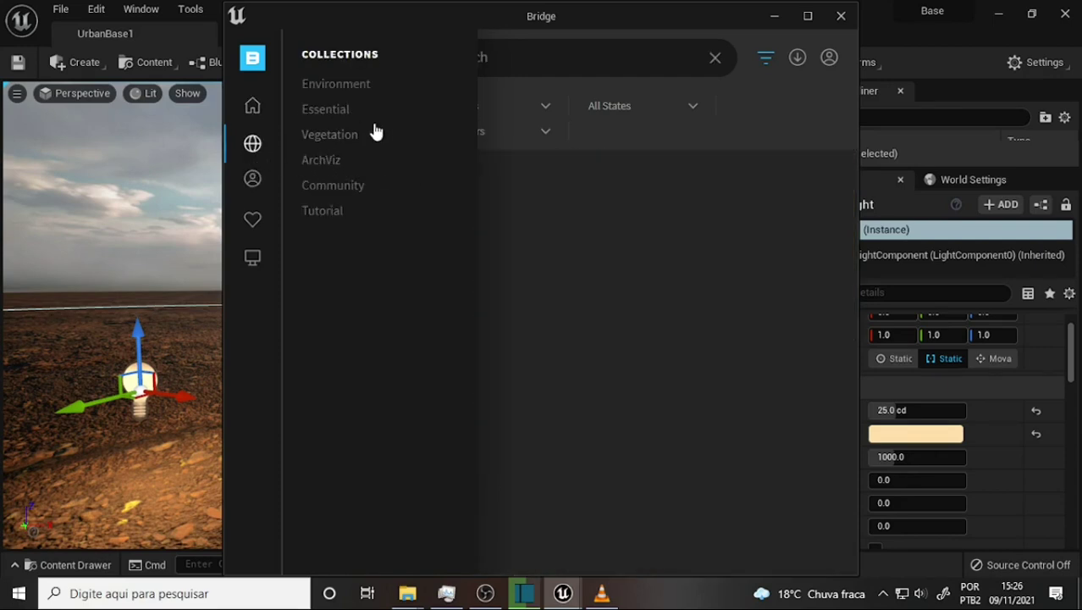
pyautogui.click(329, 108)
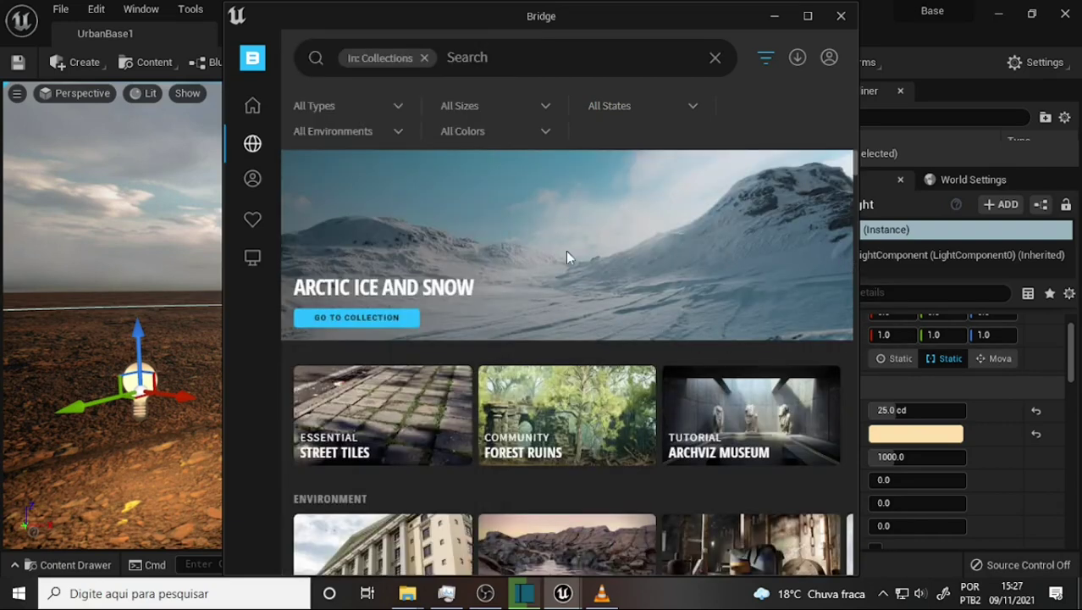
# Step: Browse the featured and category collection grids, then bring up recent searches
pyautogui.scroll(-3, 565, 251)
pyautogui.scroll(1, 606, 269)
pyautogui.scroll(2, 598, 271)
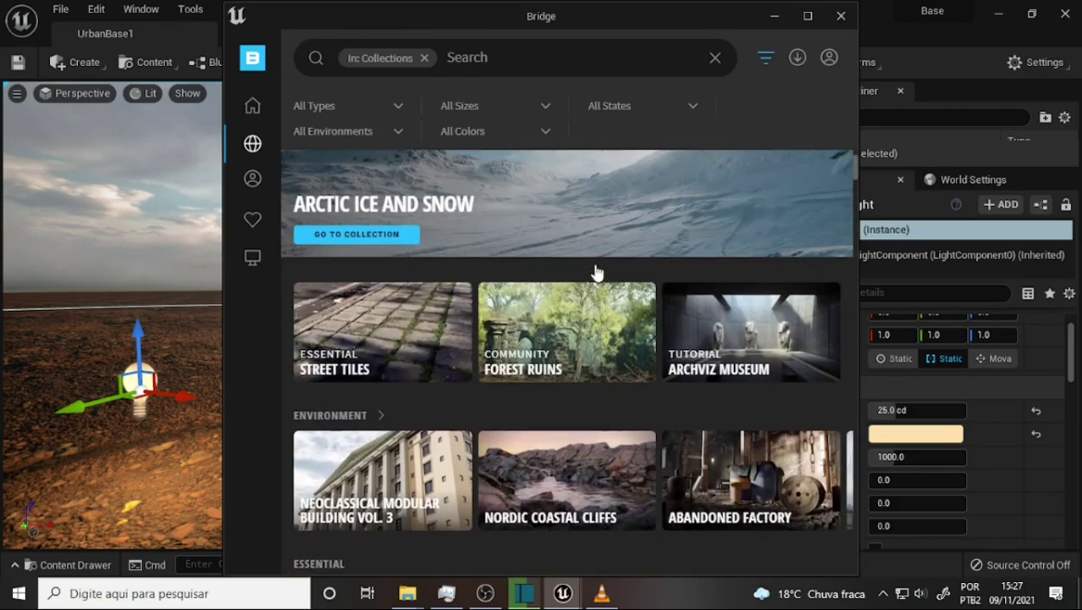
pyautogui.scroll(-3, 593, 271)
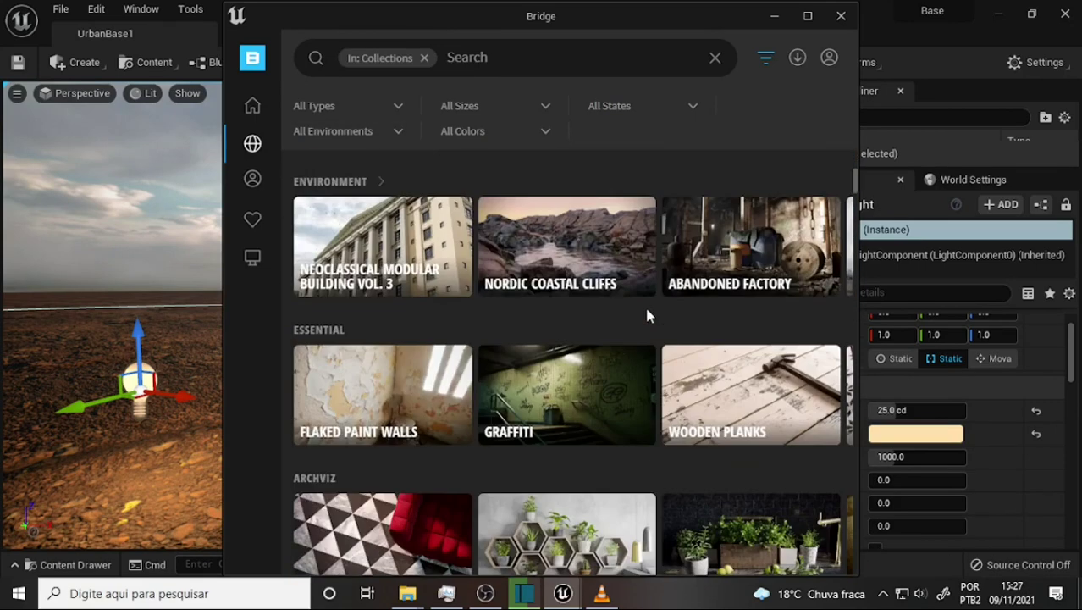
pyautogui.scroll(-2, 563, 290)
pyautogui.scroll(-5, 561, 290)
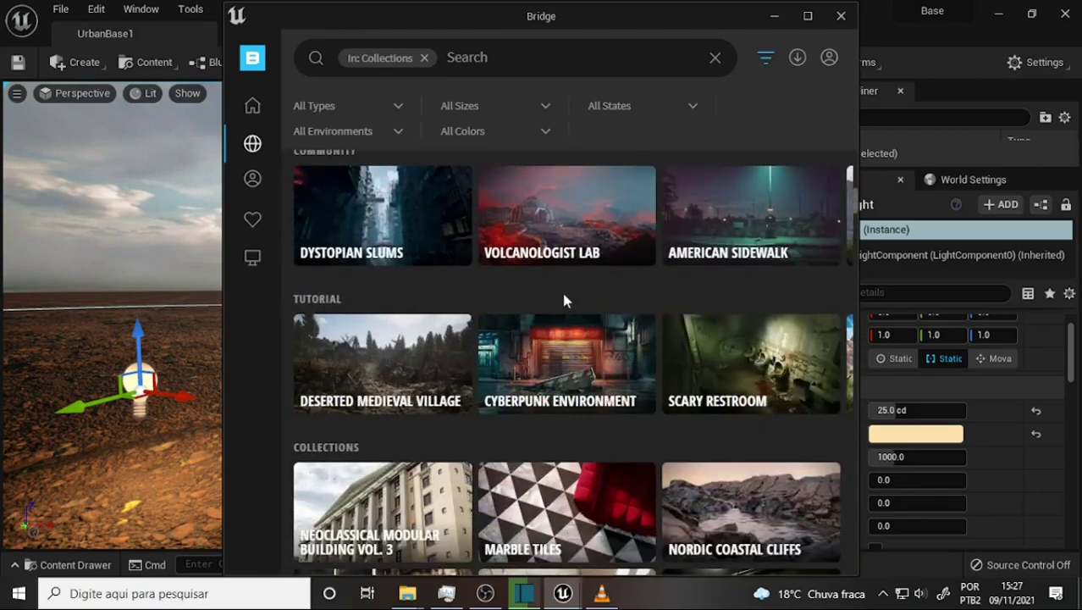
pyautogui.scroll(-4, 561, 288)
pyautogui.scroll(-1, 556, 302)
pyautogui.scroll(-3, 556, 303)
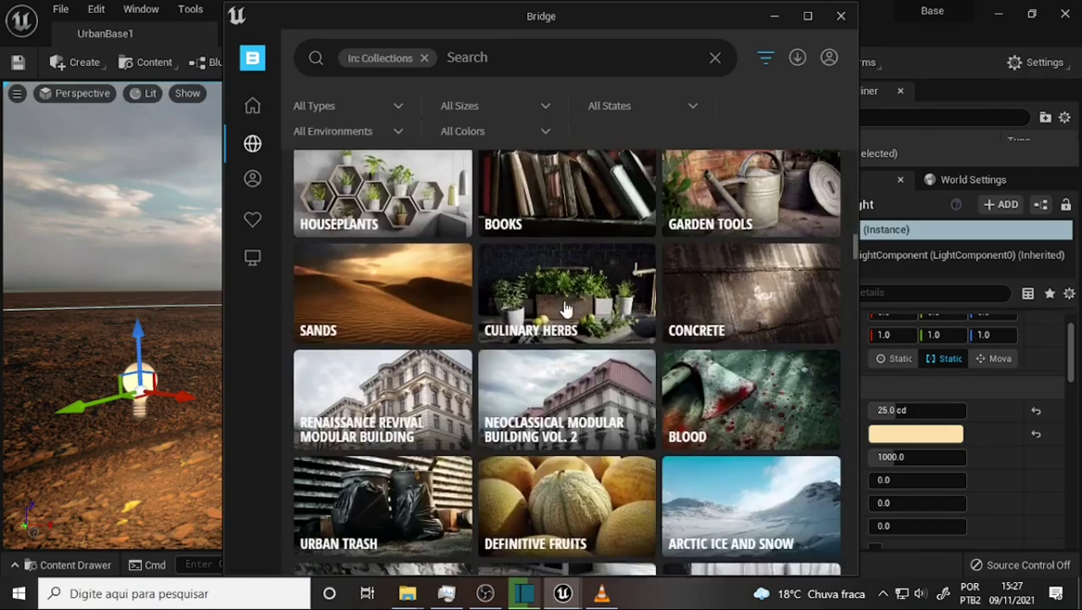
pyautogui.scroll(-3, 555, 301)
pyautogui.scroll(3, 552, 301)
pyautogui.scroll(3, 551, 300)
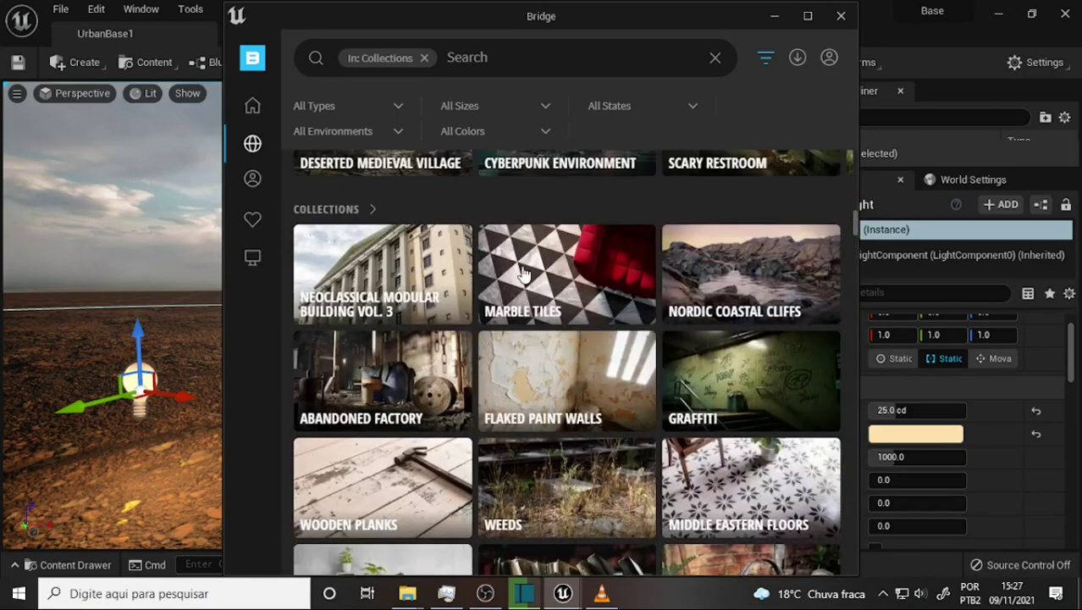
pyautogui.click(467, 64)
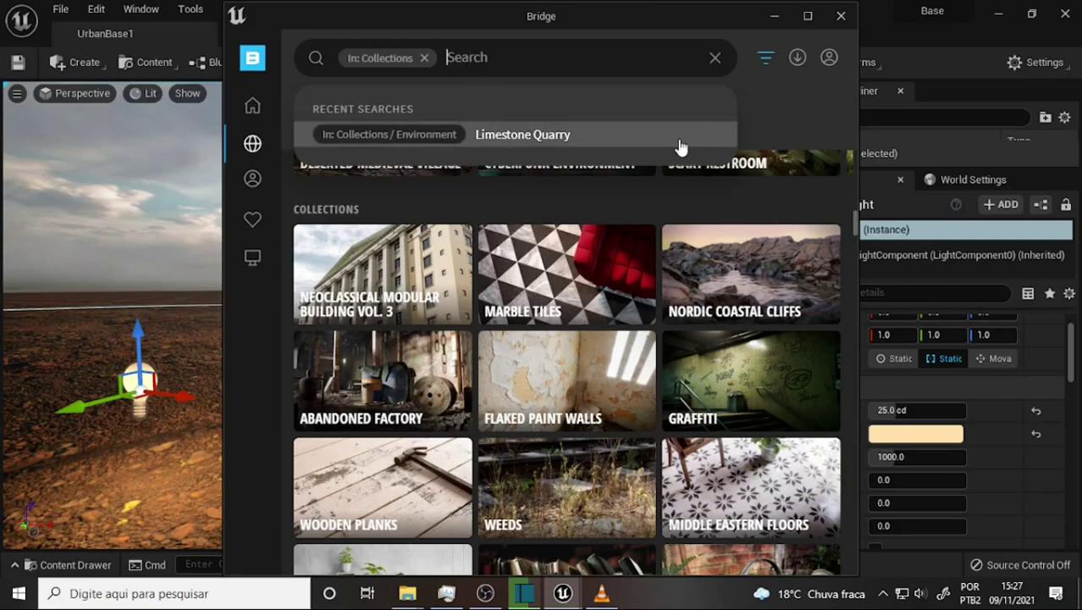
# Step: Rerun the recent Limestone Quarry search, showing Environment results filtered by Limestone and Quarry
pyautogui.click(514, 144)
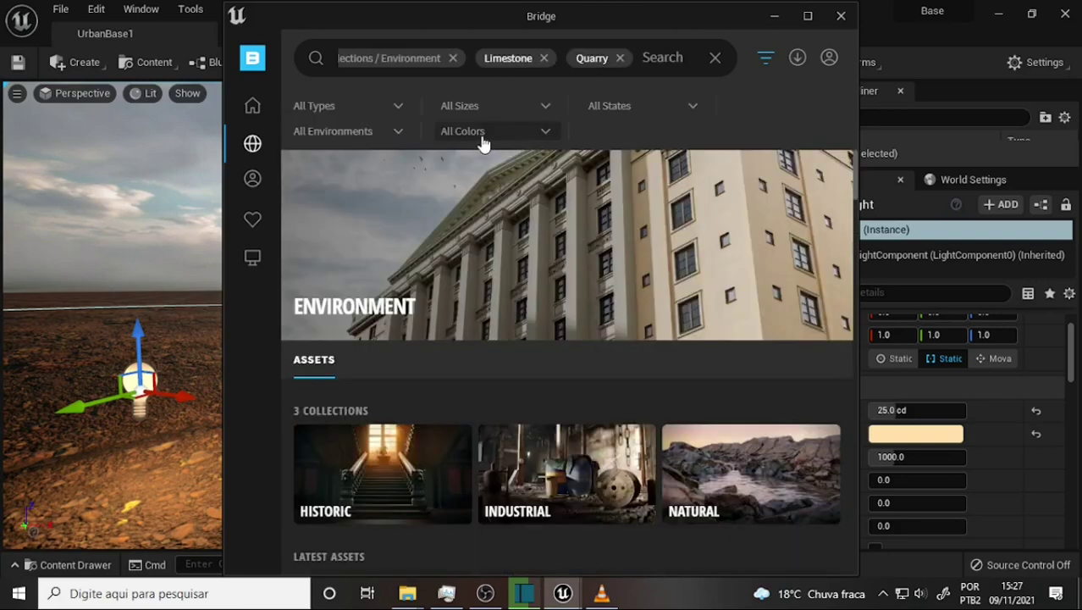
pyautogui.scroll(-2, 602, 177)
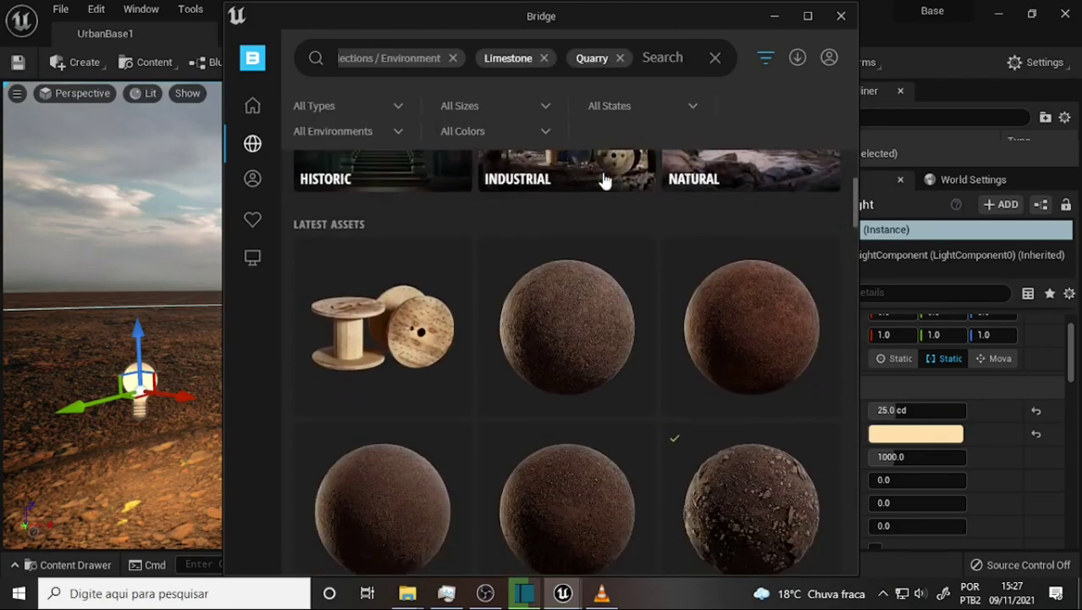
pyautogui.scroll(-1, 603, 176)
pyautogui.scroll(4, 603, 174)
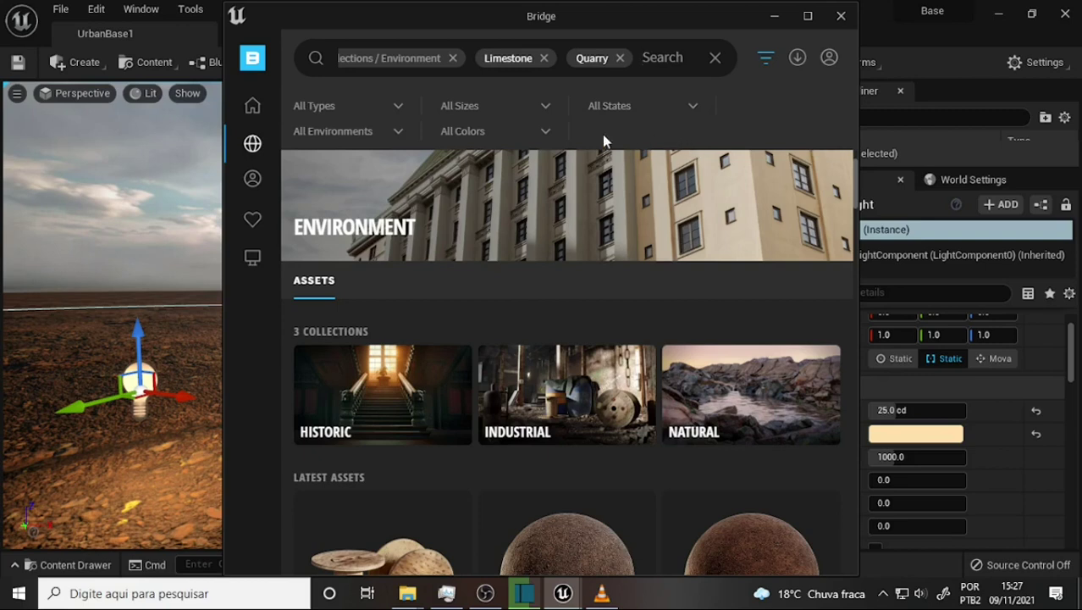
# Step: Inspect the All Sizes and All Types filter options without changing them
pyautogui.click(449, 109)
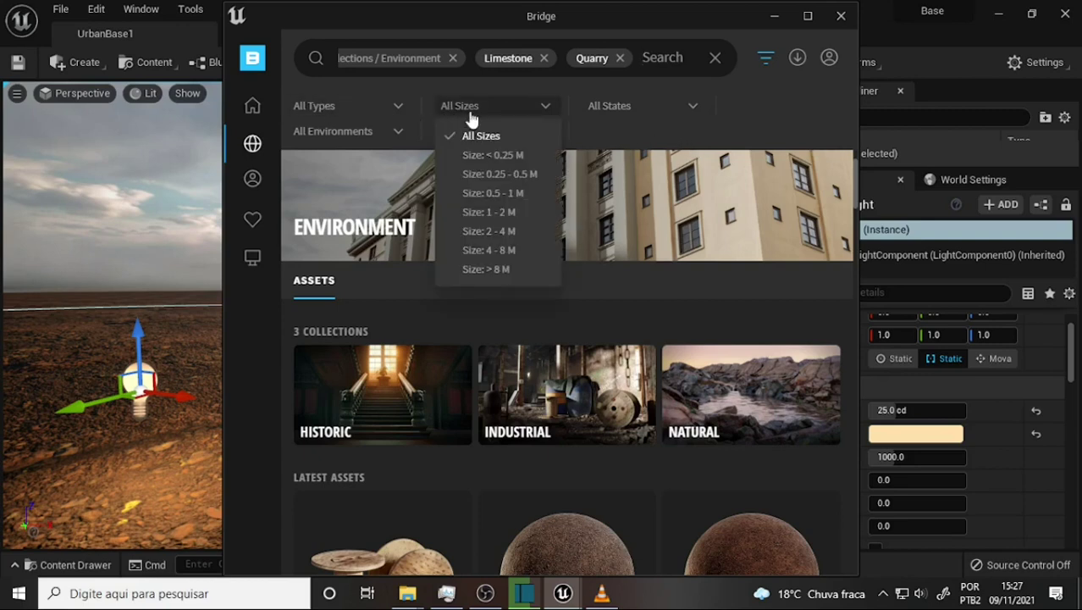
pyautogui.click(329, 107)
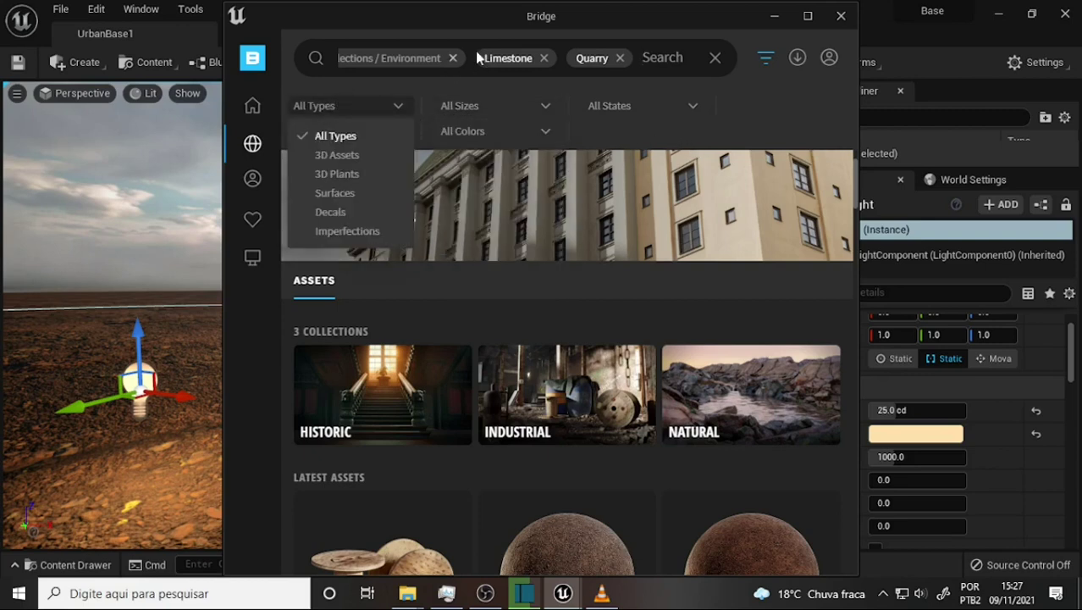
pyautogui.click(386, 61)
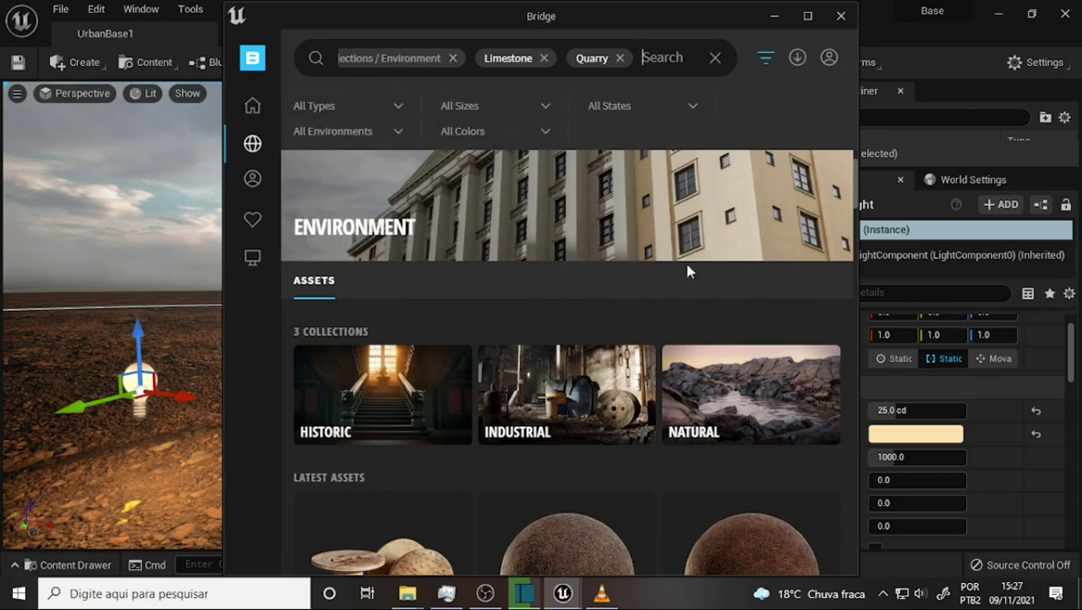
pyautogui.scroll(-5, 707, 272)
pyautogui.scroll(5, 707, 274)
pyautogui.scroll(-5, 710, 290)
pyautogui.scroll(-4, 678, 296)
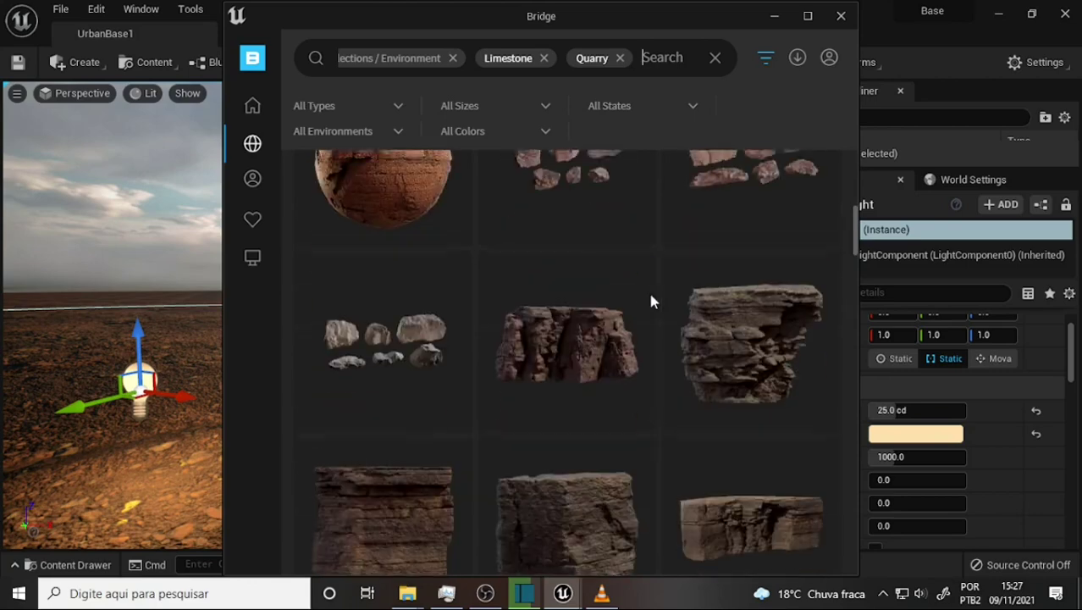
pyautogui.scroll(2, 650, 301)
pyautogui.scroll(3, 650, 300)
pyautogui.scroll(3, 650, 300)
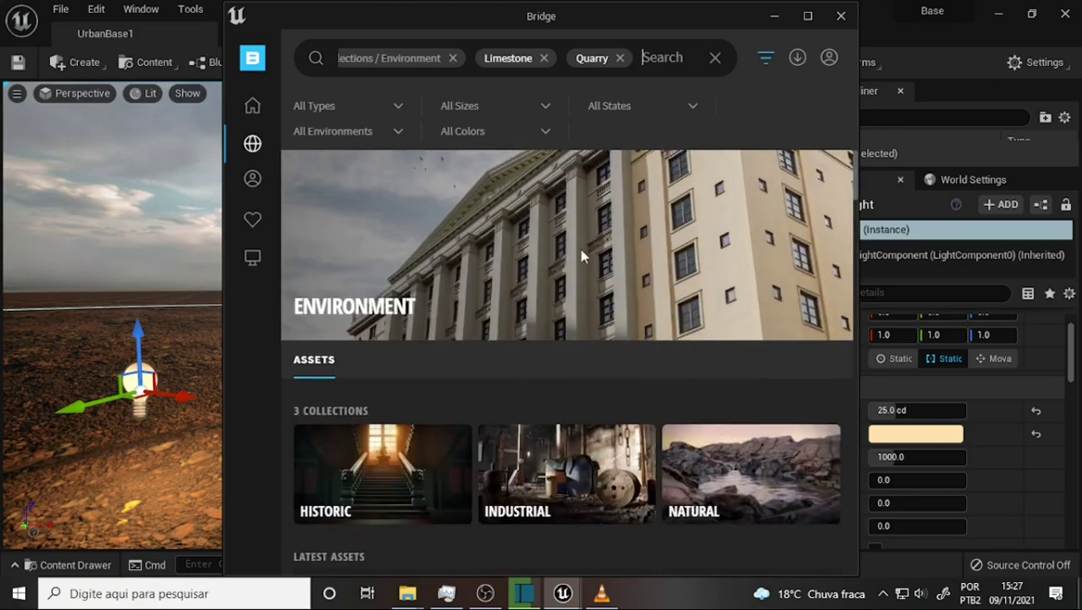
# Step: Check the All States options, then clear all search filters to cover 15,990 assets
pyautogui.click(694, 105)
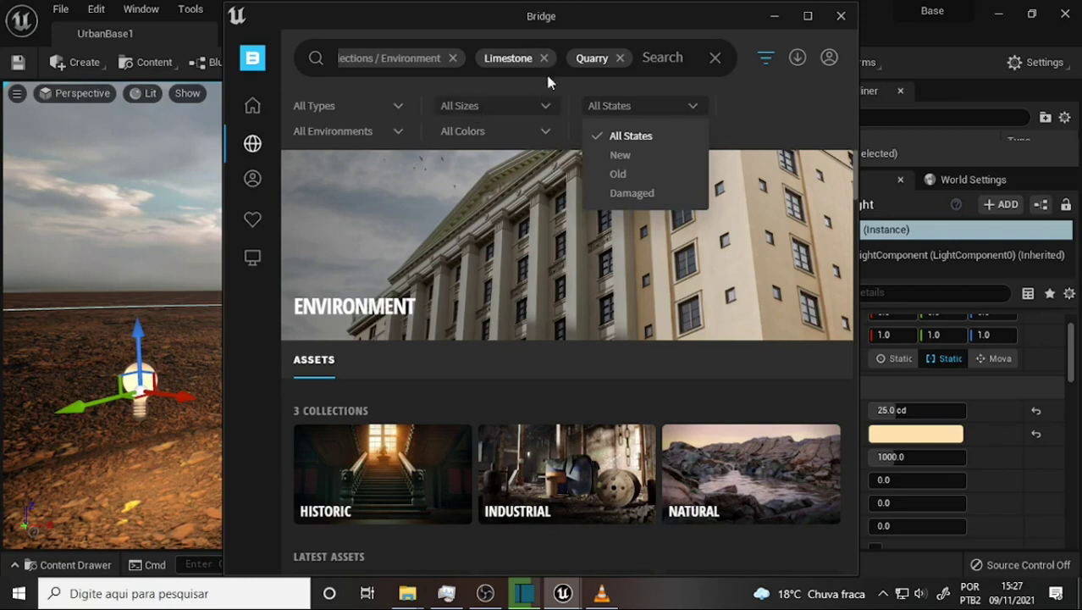
pyautogui.click(514, 60)
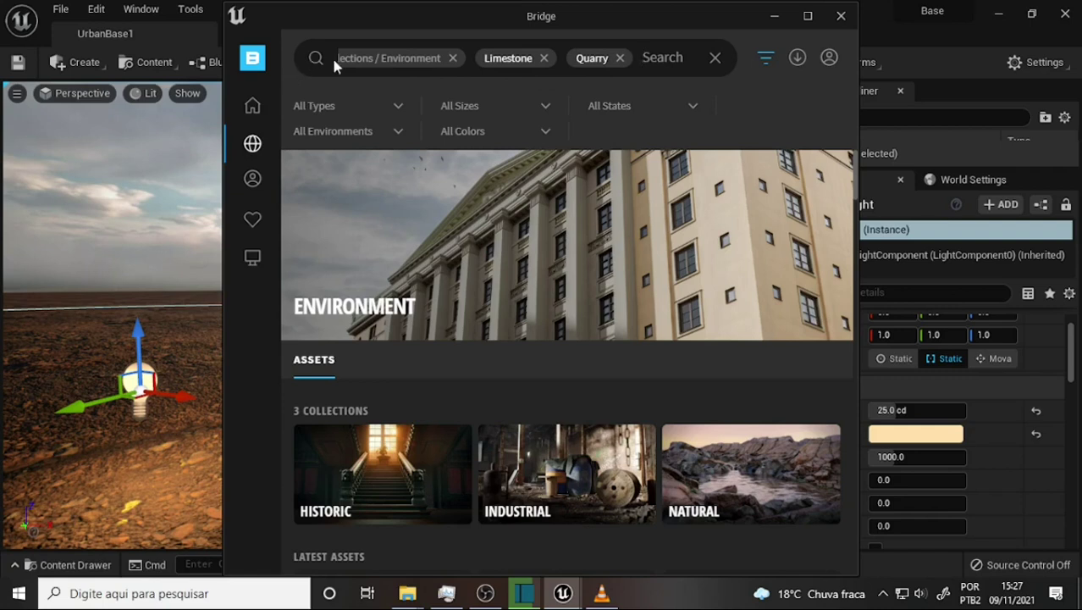
pyautogui.click(714, 58)
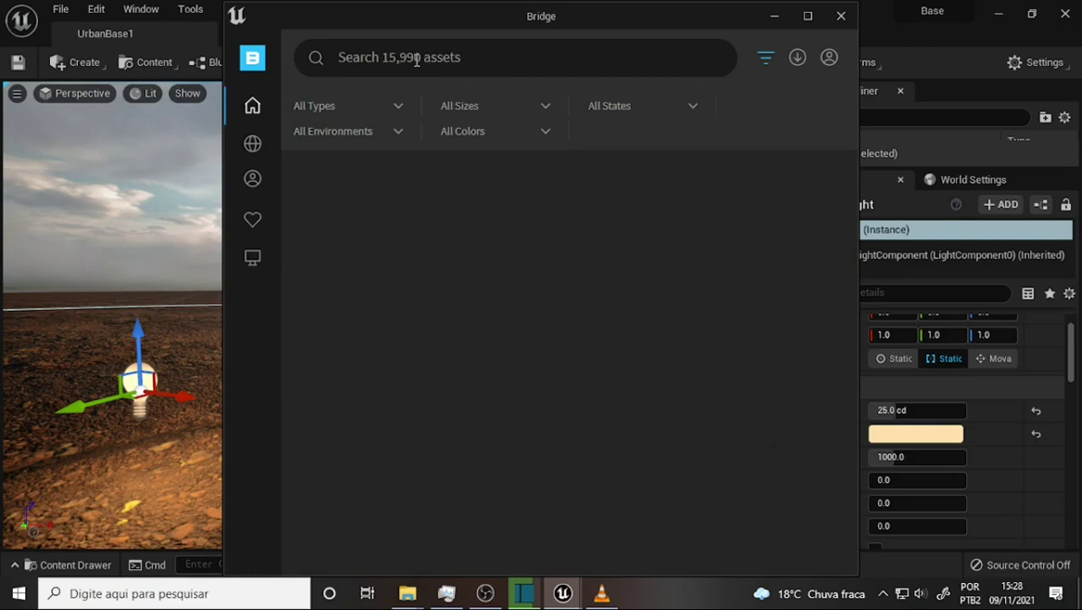
# Step: Load the home feed and scroll through featured collections and new surfaces
pyautogui.click(478, 59)
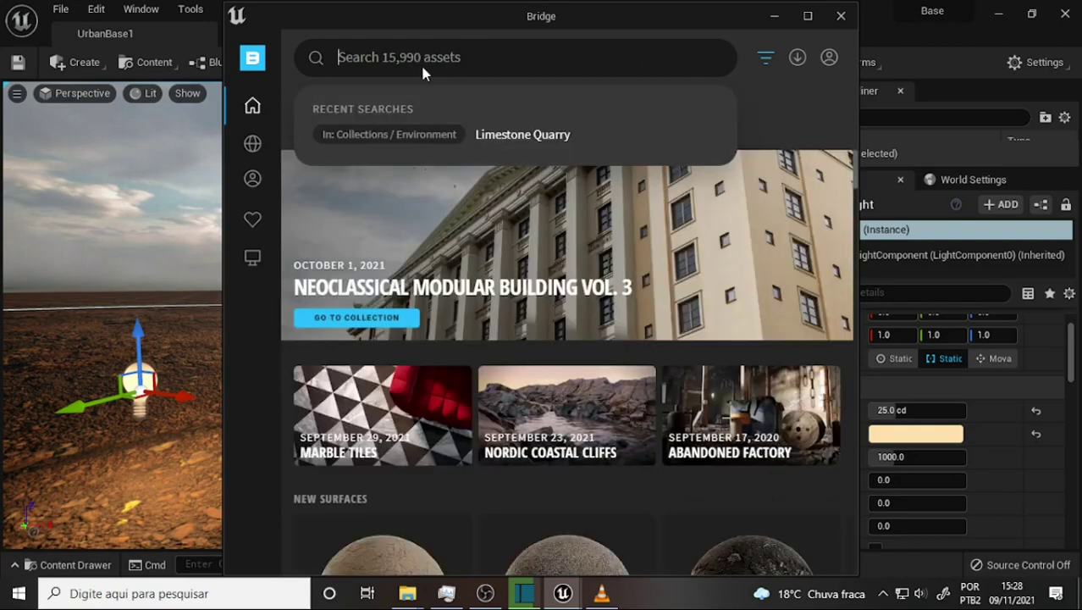
pyautogui.scroll(-3, 651, 280)
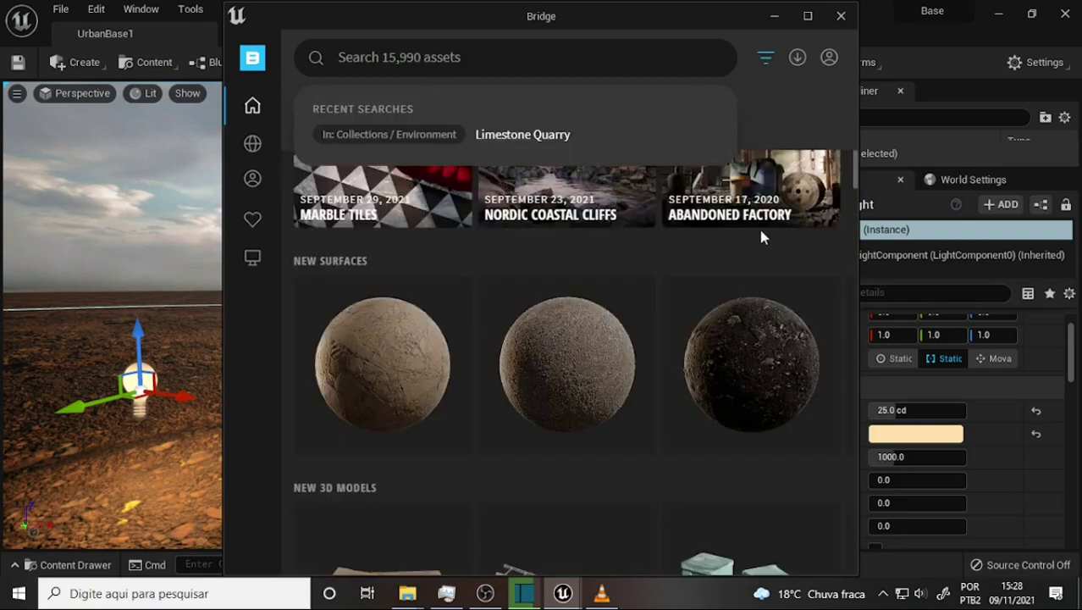
pyautogui.scroll(2, 755, 227)
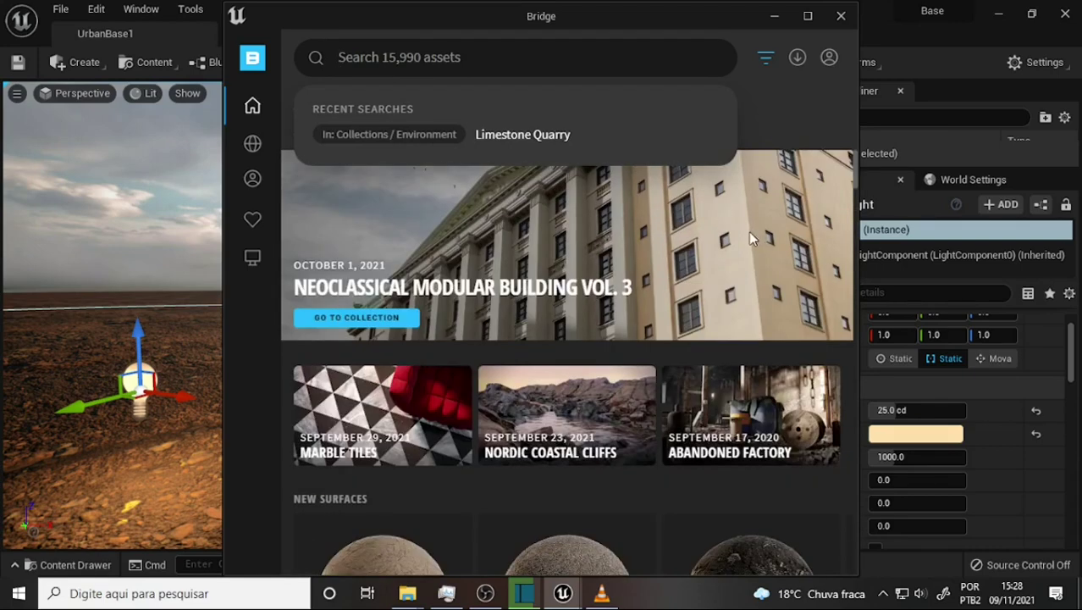
pyautogui.scroll(-2, 749, 231)
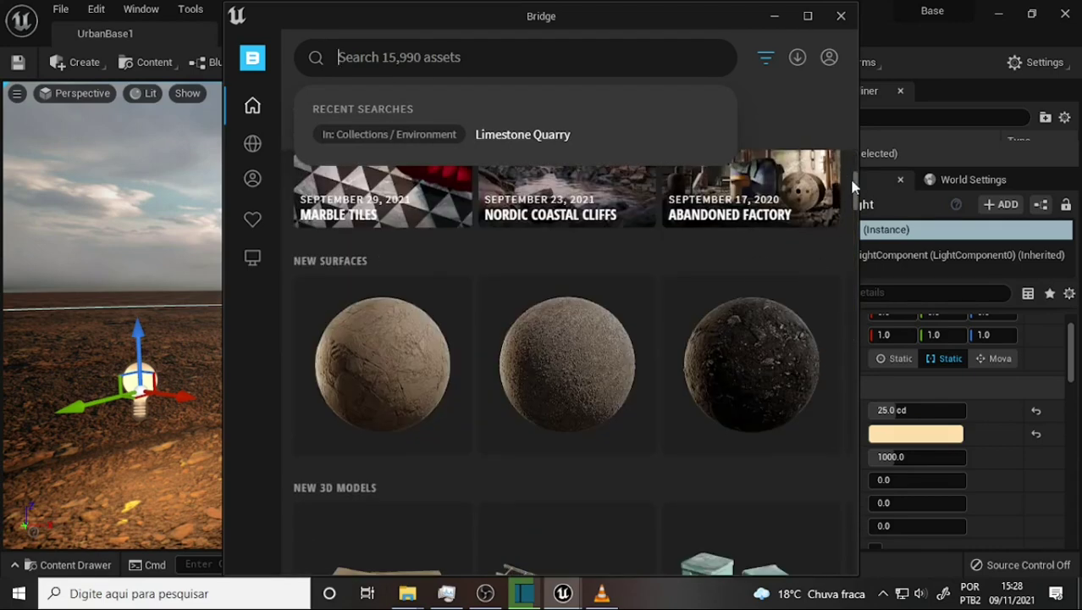
pyautogui.scroll(2, 756, 246)
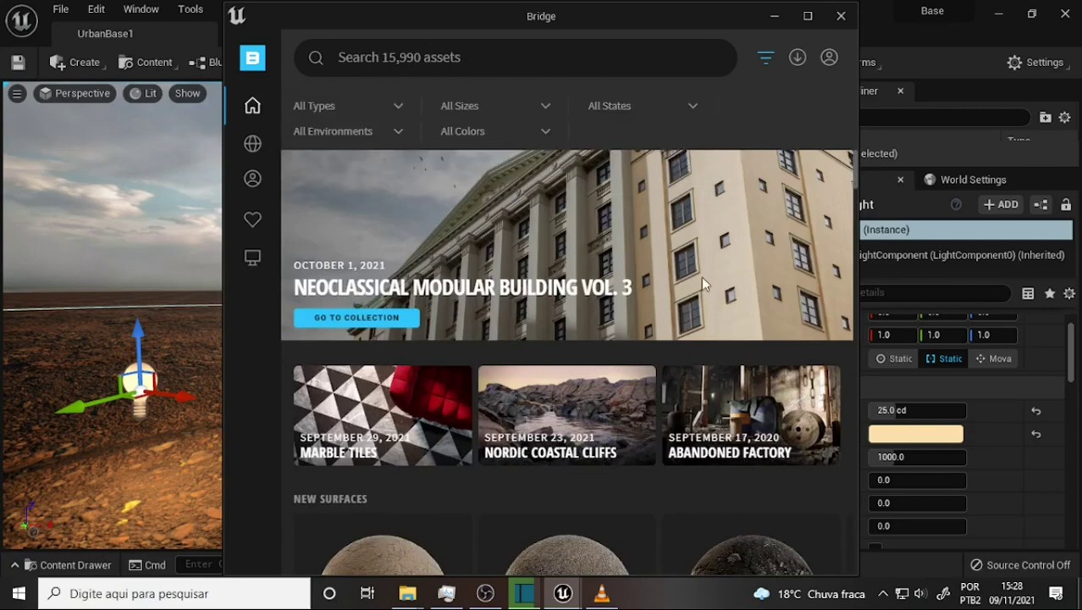
pyautogui.scroll(-2, 699, 279)
pyautogui.scroll(2, 699, 286)
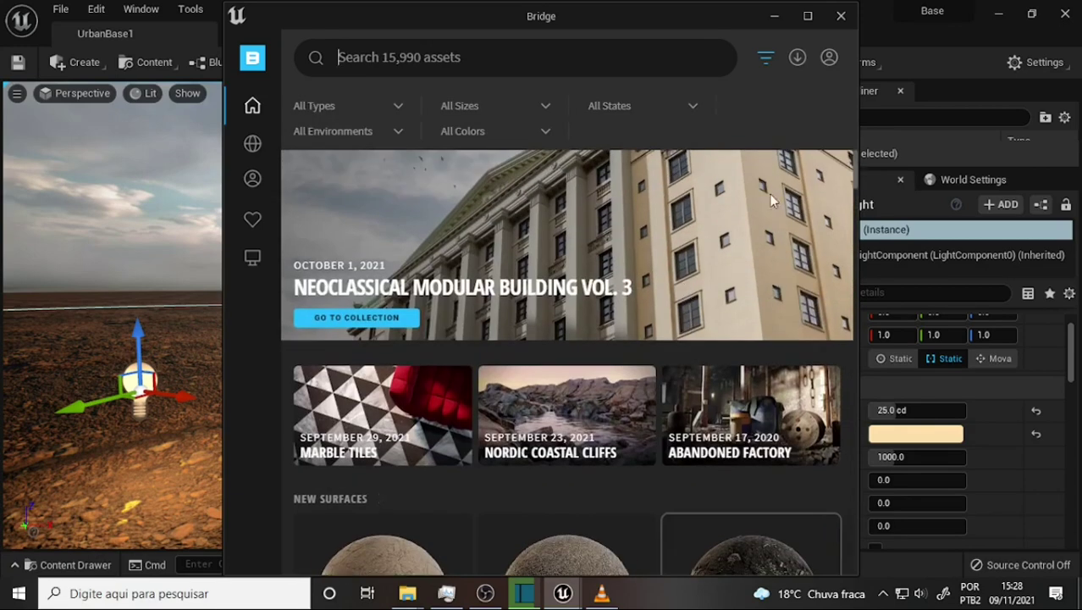
# Step: Show the All States choices (New, Old, Damaged) and scroll the asset type categories
pyautogui.click(692, 109)
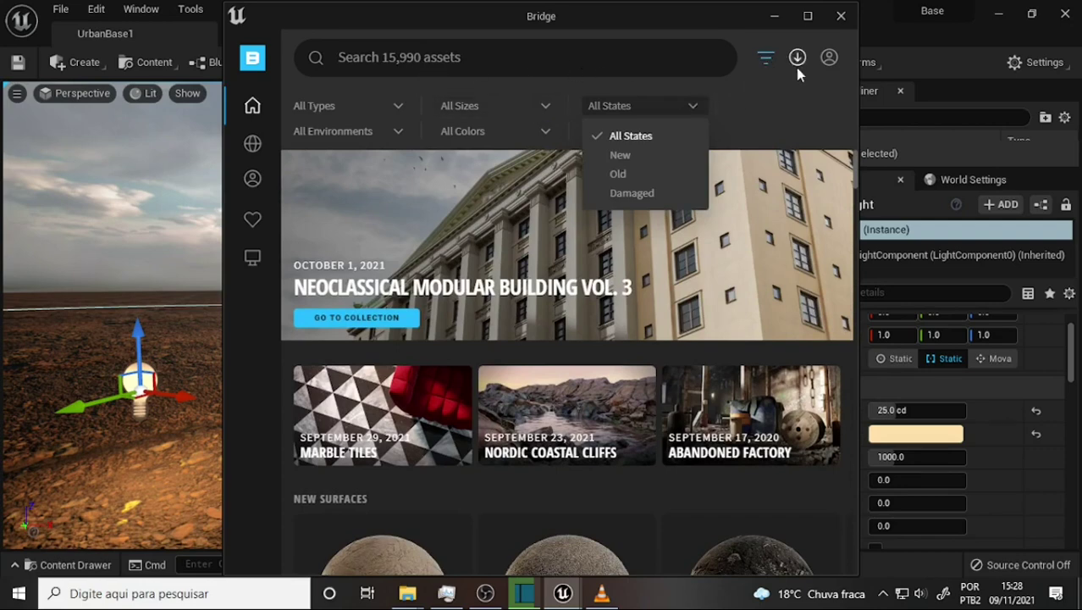
pyautogui.scroll(-5, 762, 406)
pyautogui.scroll(-3, 746, 373)
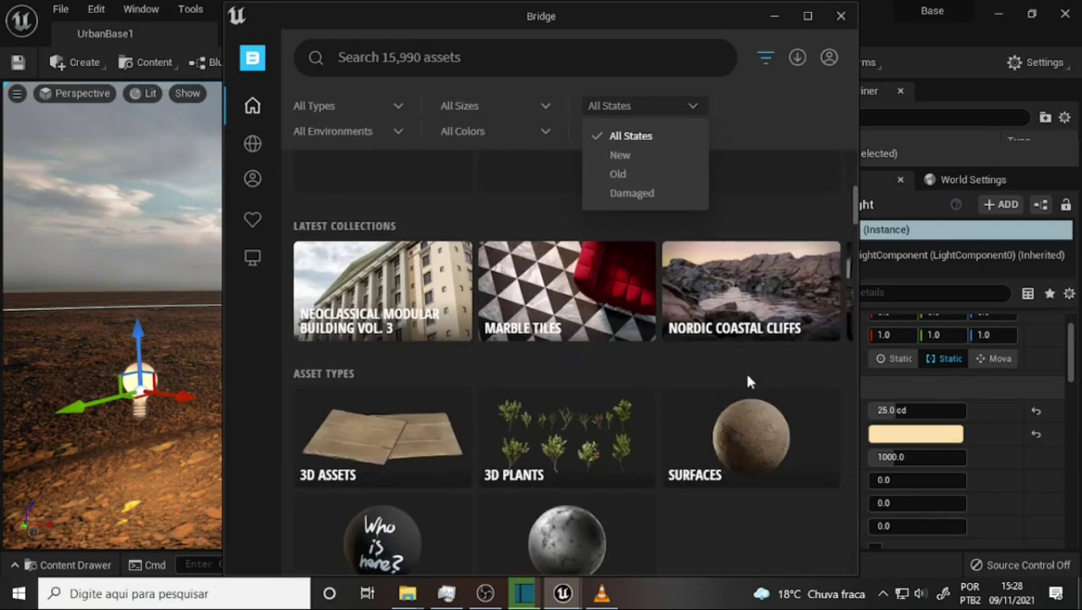
pyautogui.scroll(-3, 746, 373)
pyautogui.scroll(-3, 742, 383)
pyautogui.scroll(-2, 728, 379)
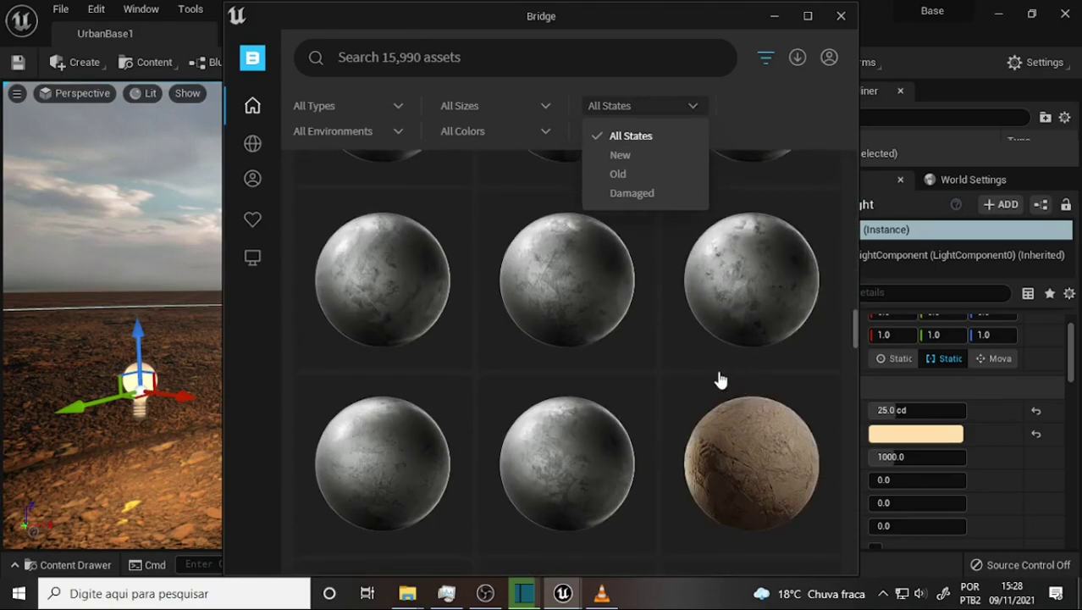
pyautogui.scroll(-3, 717, 378)
pyautogui.scroll(-3, 717, 378)
pyautogui.scroll(-2, 711, 381)
pyautogui.scroll(3, 711, 380)
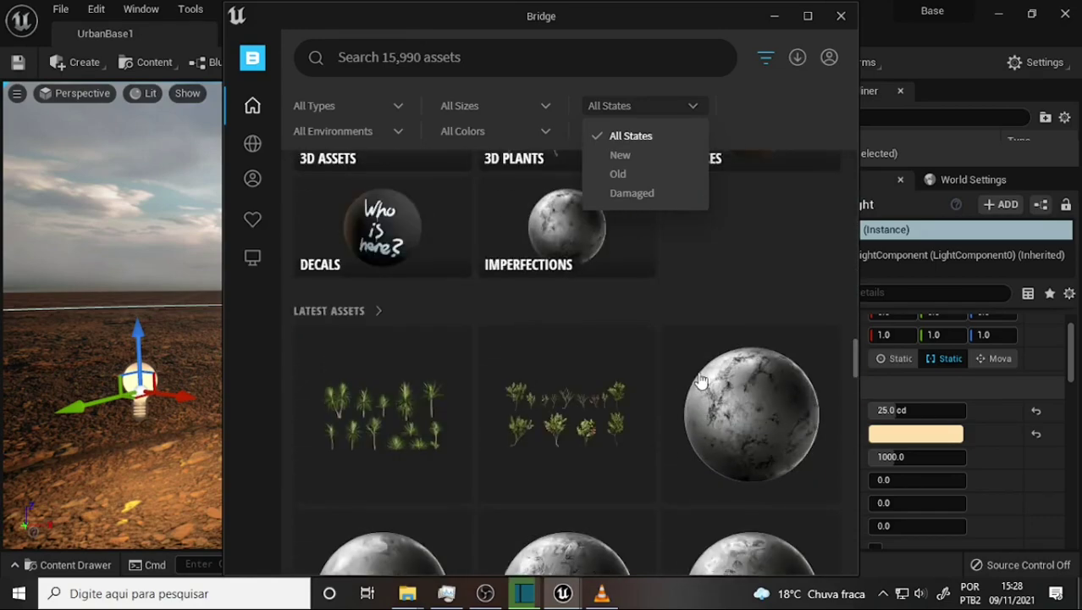
pyautogui.scroll(3, 684, 387)
pyautogui.scroll(3, 683, 387)
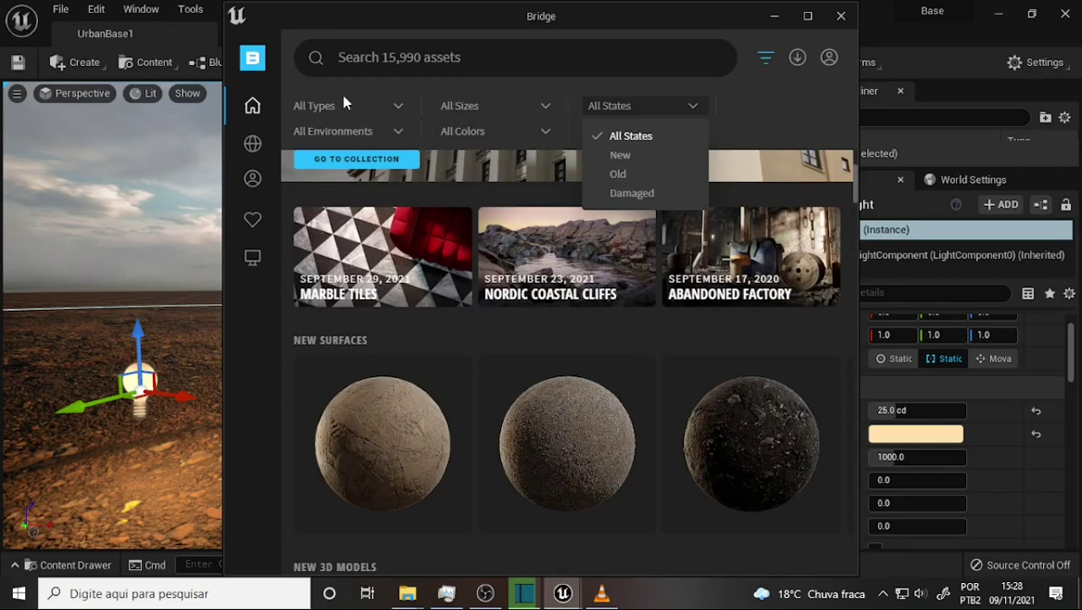
# Step: Check the All Environments list unchanged, then show recent searches including Limestone Quarry
pyautogui.click(398, 134)
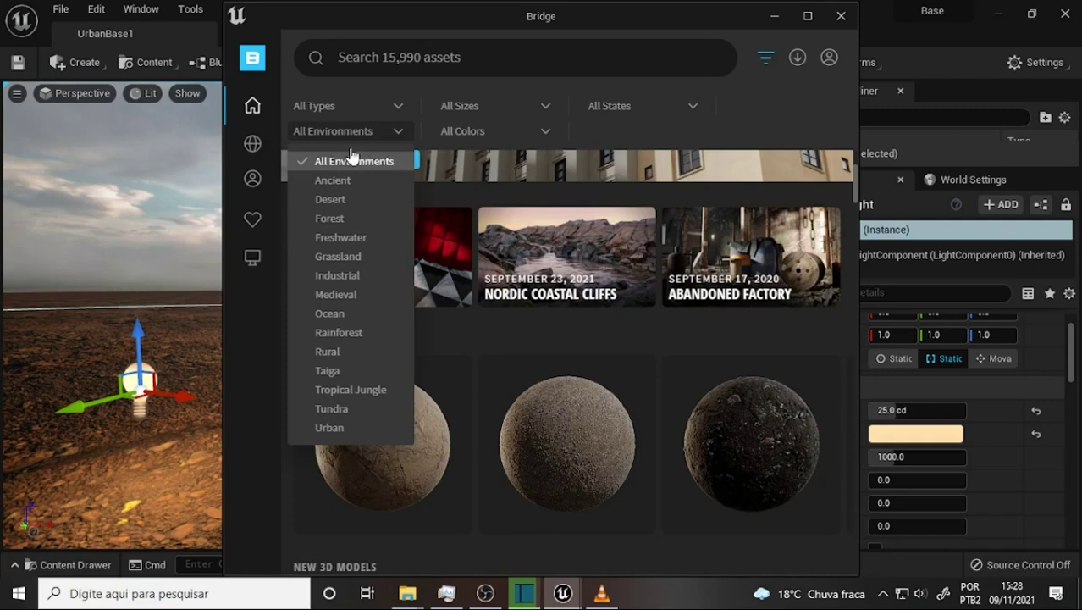
pyautogui.click(435, 72)
pyautogui.click(442, 59)
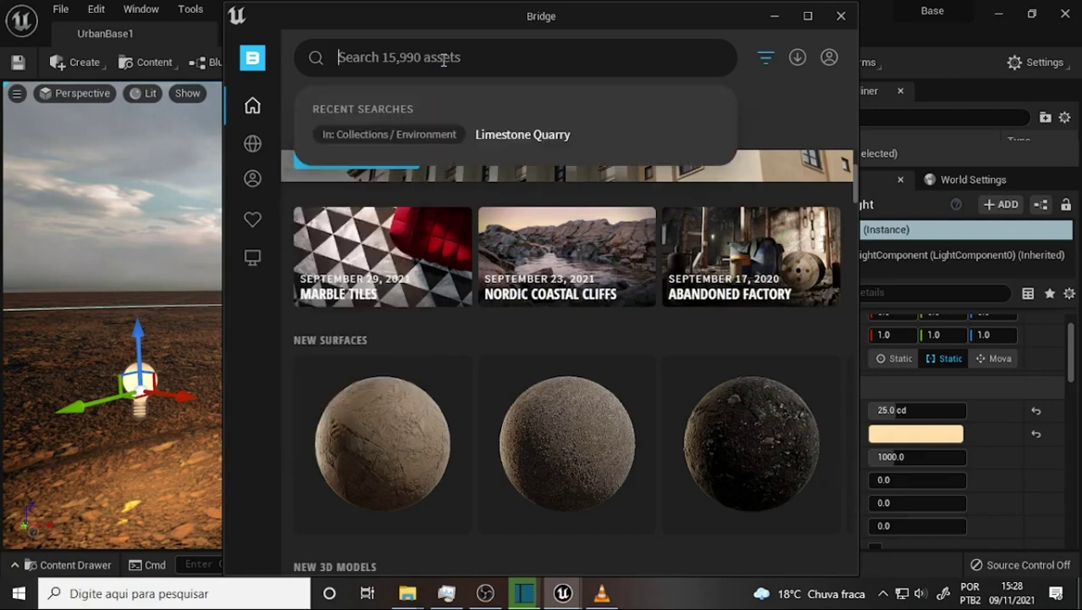
# Step: Rerun the Limestone Quarry search and open the Natural > Limestone Quarry collection
pyautogui.click(505, 138)
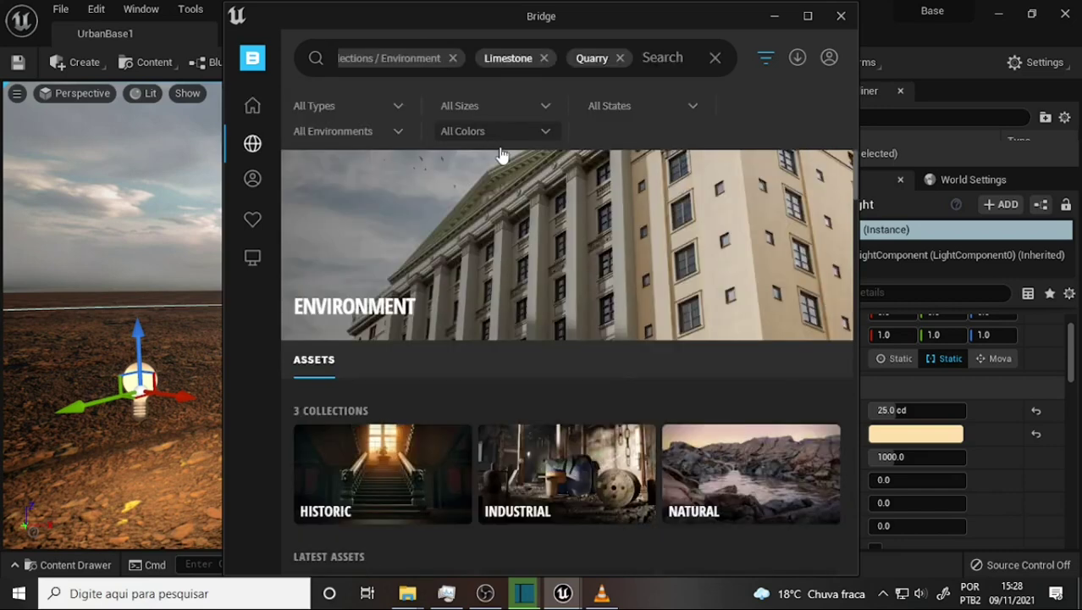
pyautogui.scroll(-3, 652, 210)
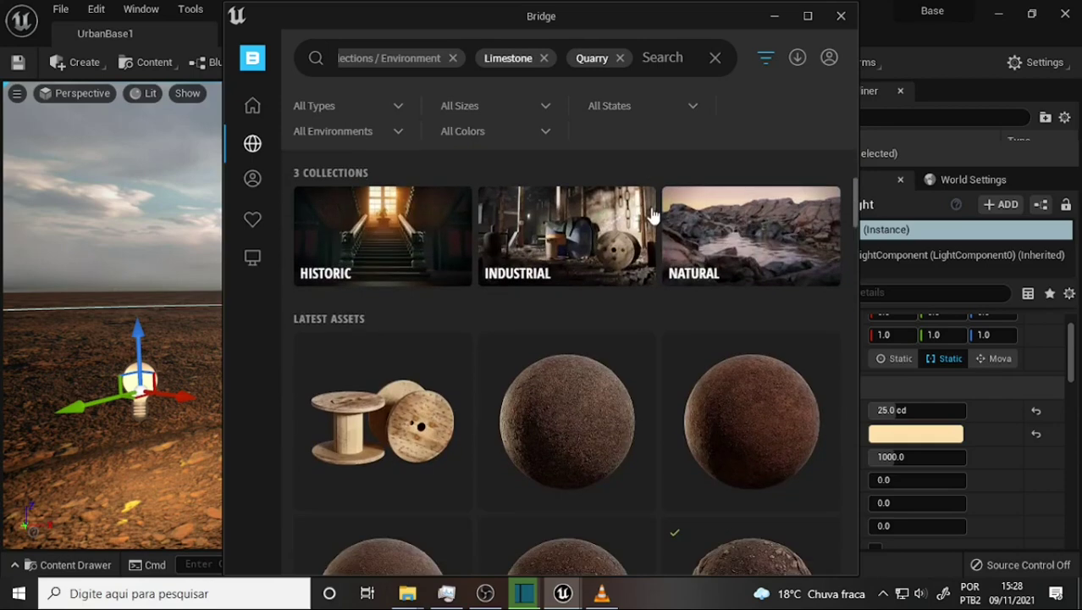
pyautogui.scroll(3, 643, 205)
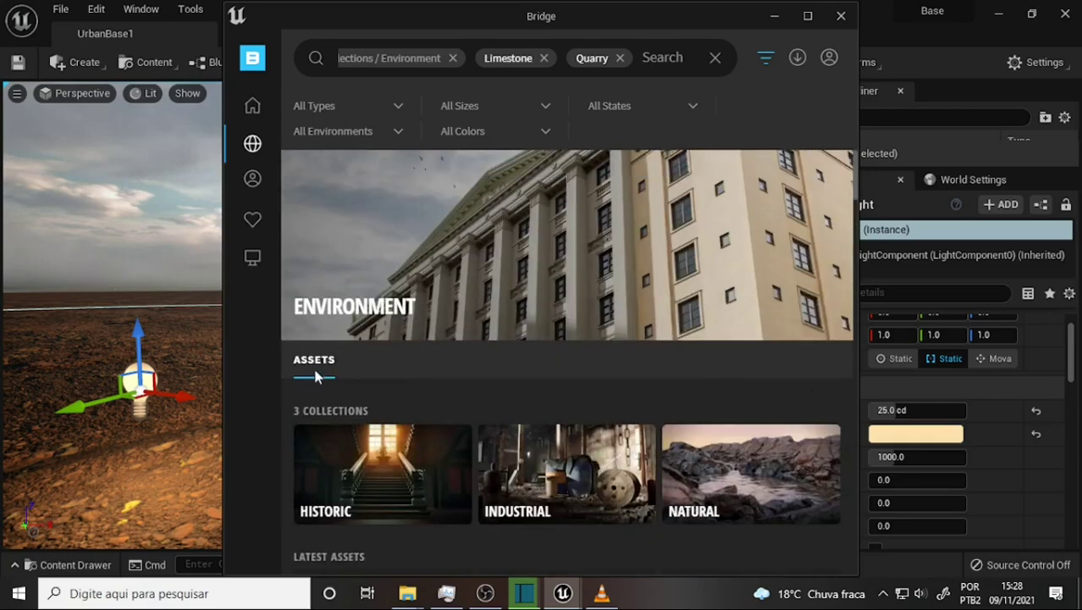
pyautogui.scroll(-4, 527, 281)
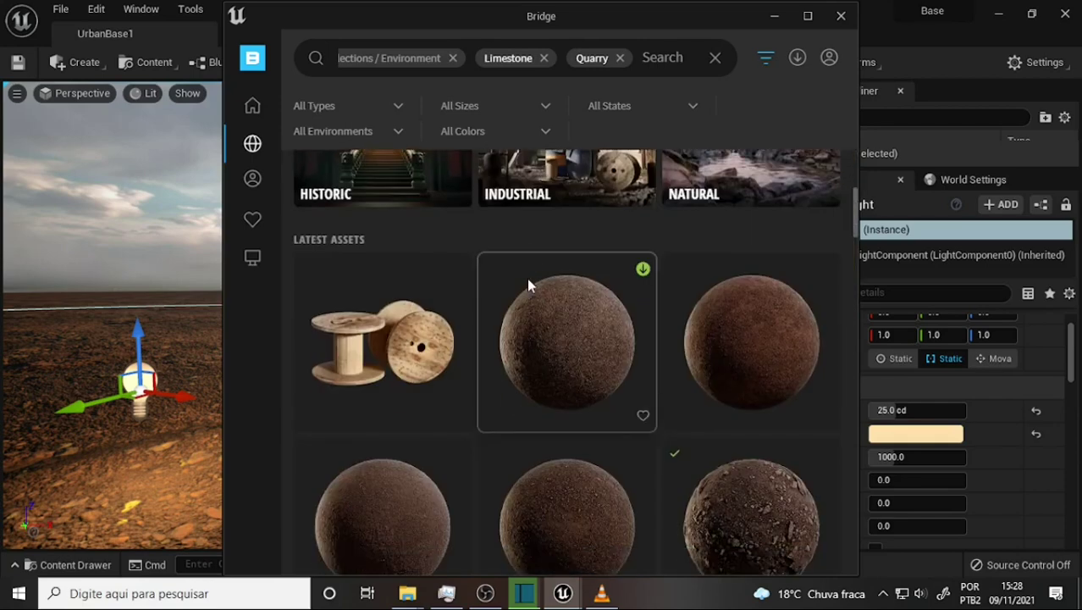
pyautogui.scroll(3, 527, 281)
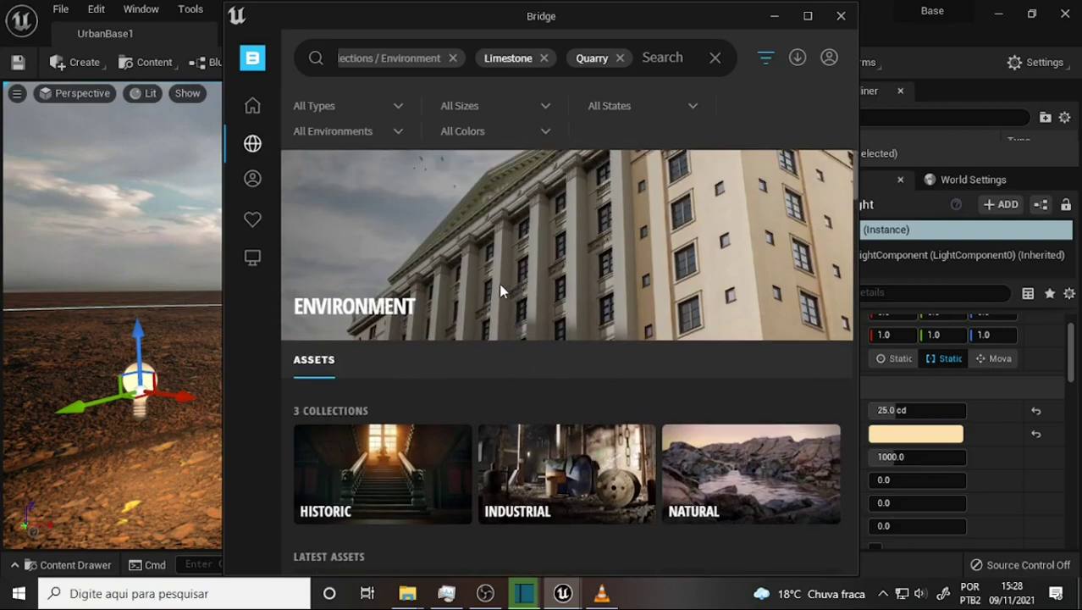
pyautogui.scroll(-2, 508, 282)
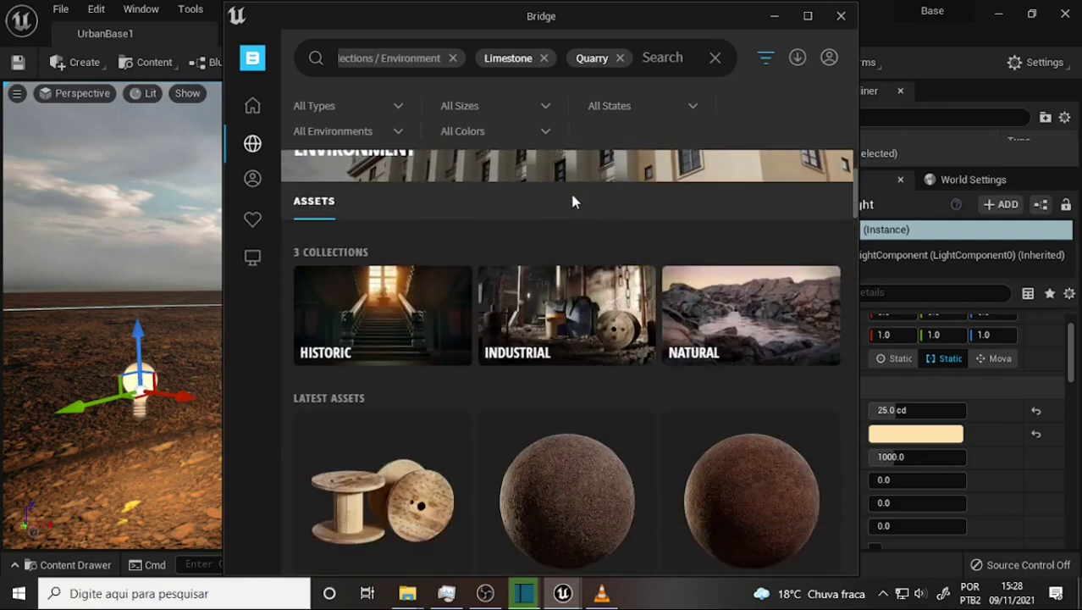
pyautogui.scroll(-5, 544, 275)
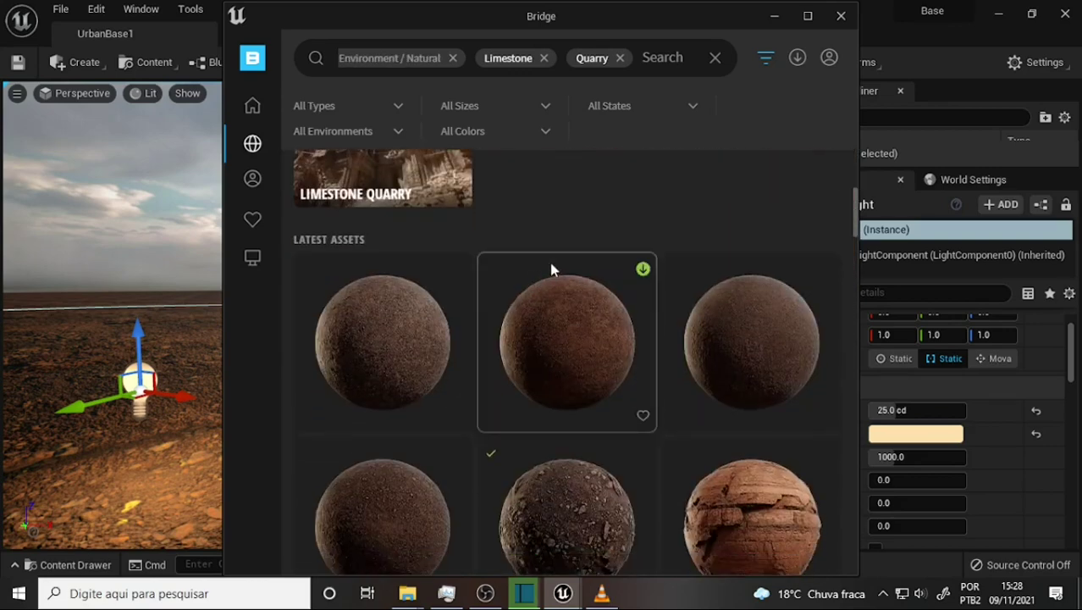
pyautogui.scroll(3, 508, 275)
pyautogui.click(405, 324)
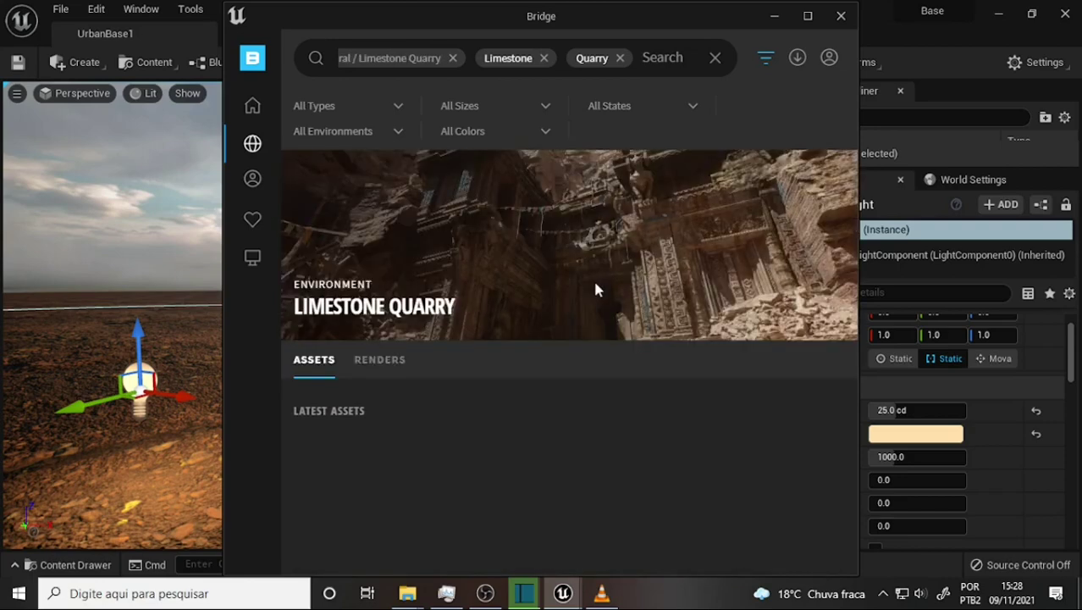
pyautogui.scroll(-2, 658, 244)
pyautogui.scroll(-2, 641, 248)
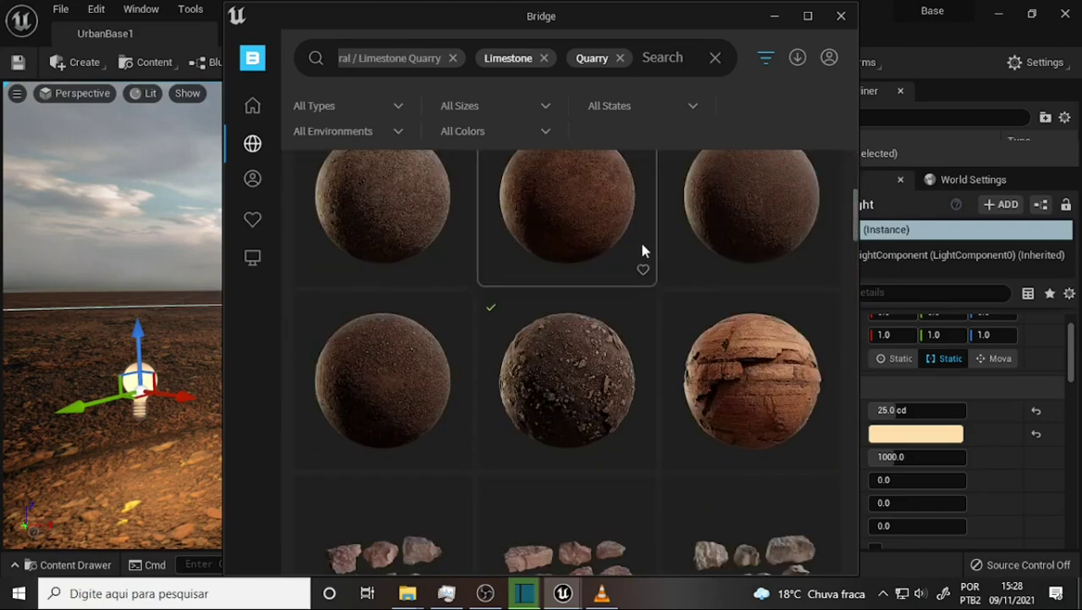
pyautogui.scroll(-4, 639, 248)
pyautogui.scroll(1, 631, 251)
pyautogui.scroll(1, 628, 249)
pyautogui.scroll(-4, 621, 244)
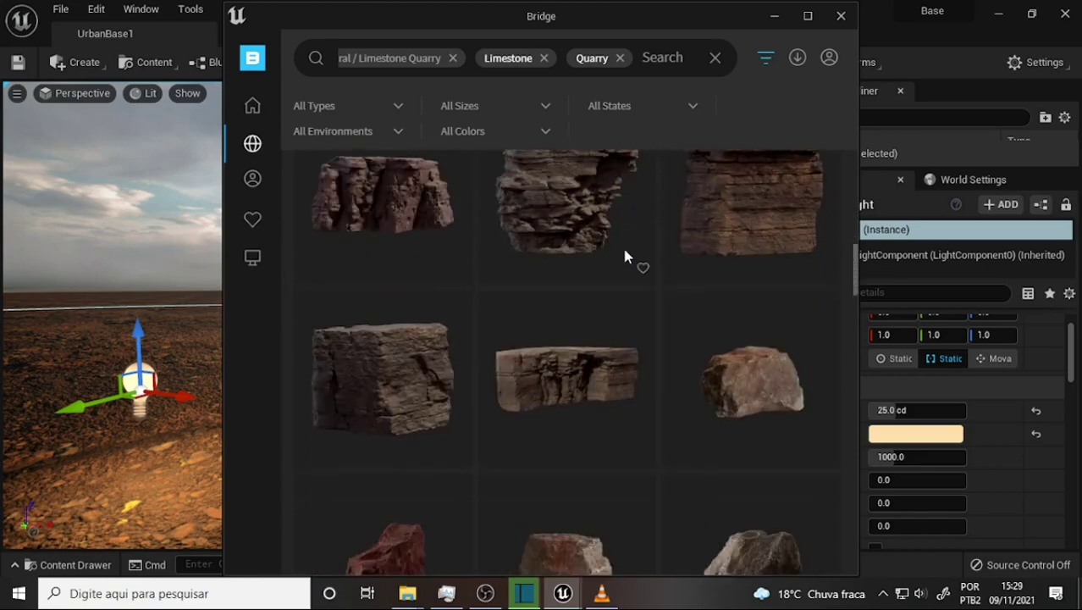
pyautogui.scroll(3, 622, 254)
pyautogui.scroll(3, 622, 252)
pyautogui.scroll(3, 623, 249)
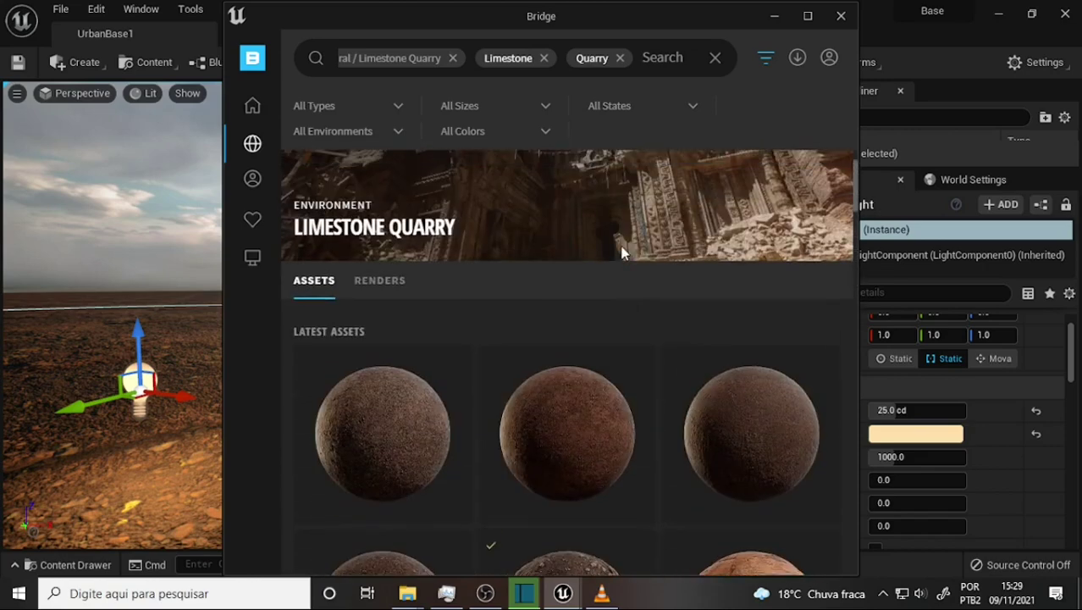
pyautogui.scroll(-3, 623, 248)
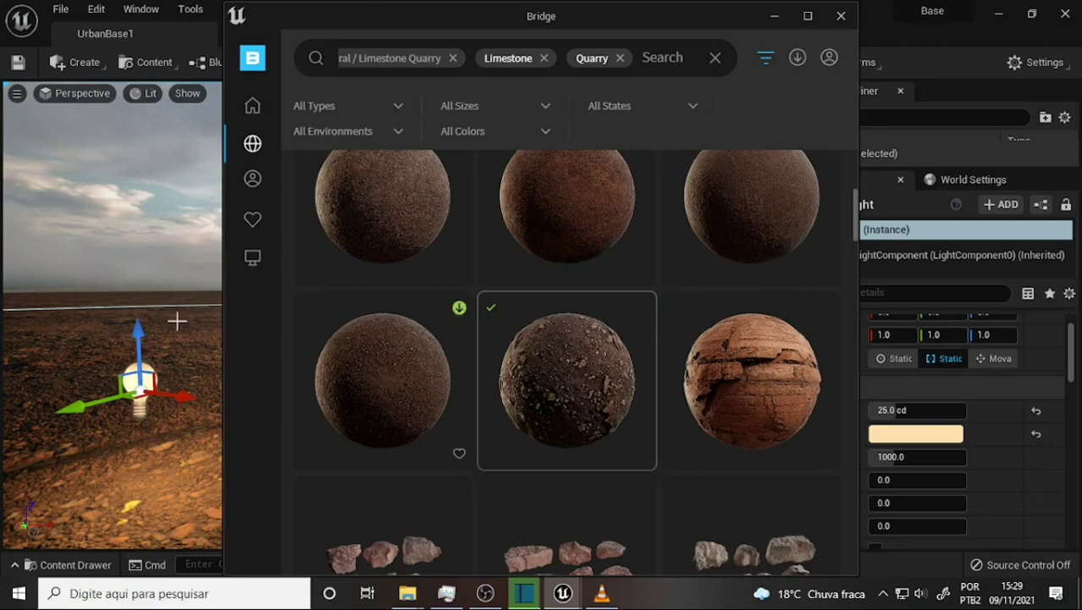
pyautogui.scroll(-5, 602, 273)
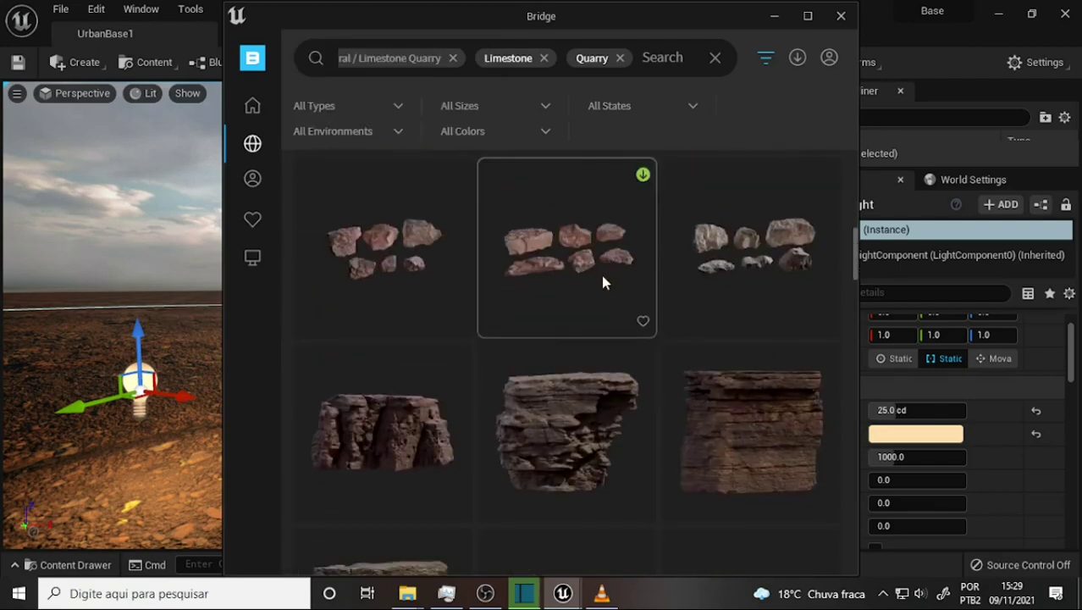
pyautogui.scroll(3, 602, 279)
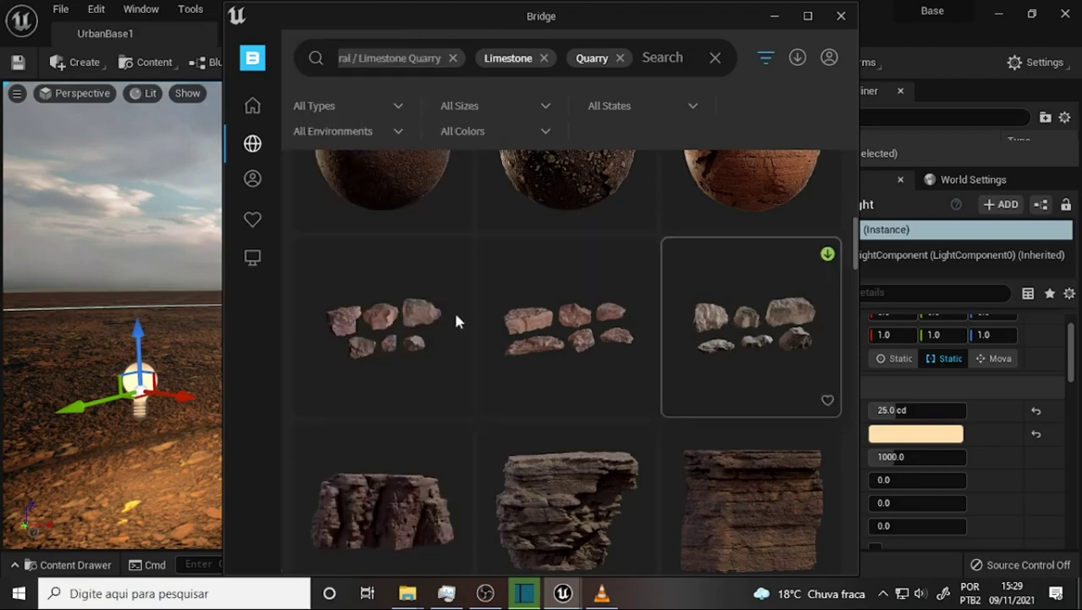
pyautogui.scroll(-3, 654, 305)
pyautogui.scroll(-3, 669, 301)
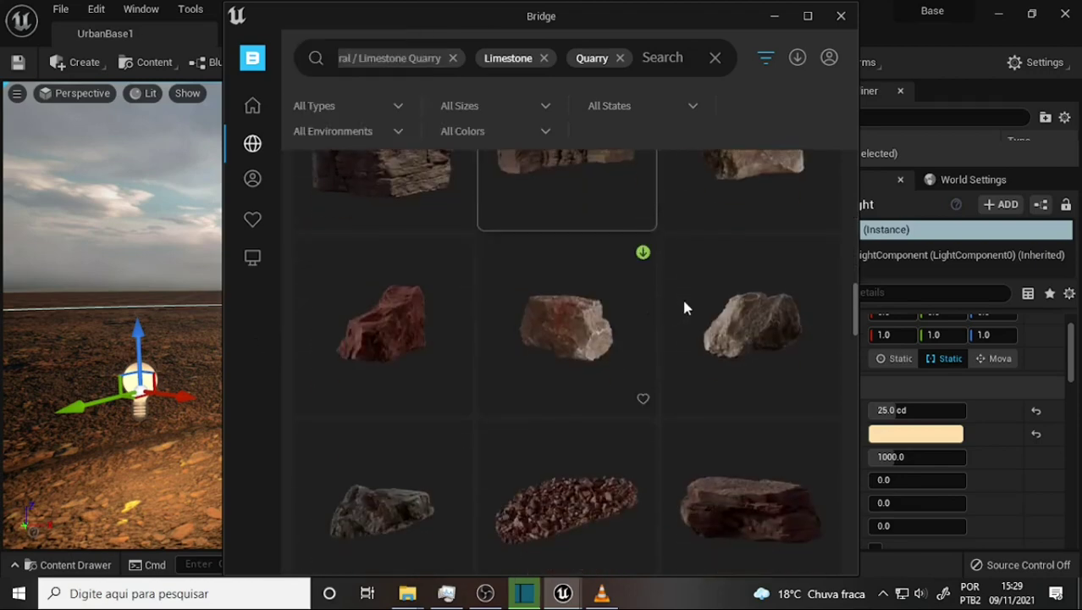
pyautogui.scroll(-3, 684, 297)
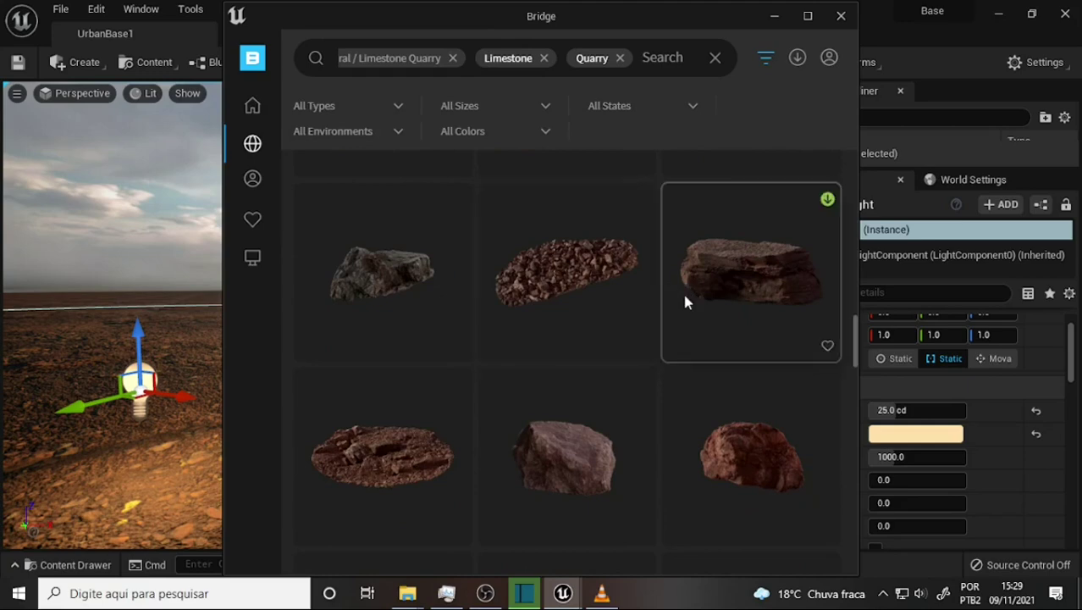
pyautogui.scroll(-4, 681, 293)
pyautogui.scroll(3, 681, 292)
pyautogui.scroll(-5, 681, 297)
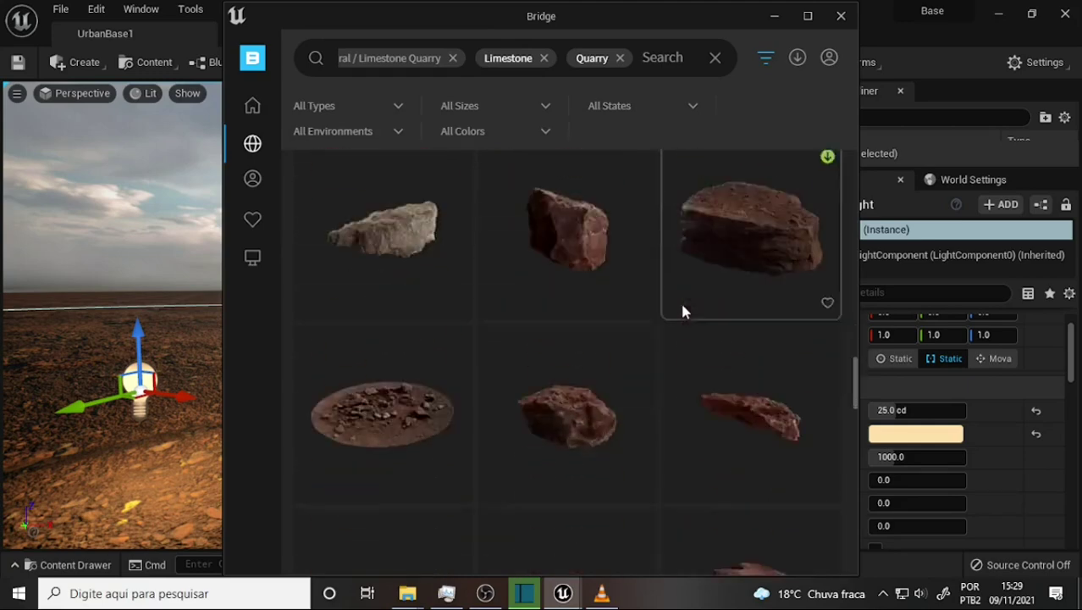
pyautogui.scroll(-3, 680, 305)
pyautogui.scroll(2, 593, 322)
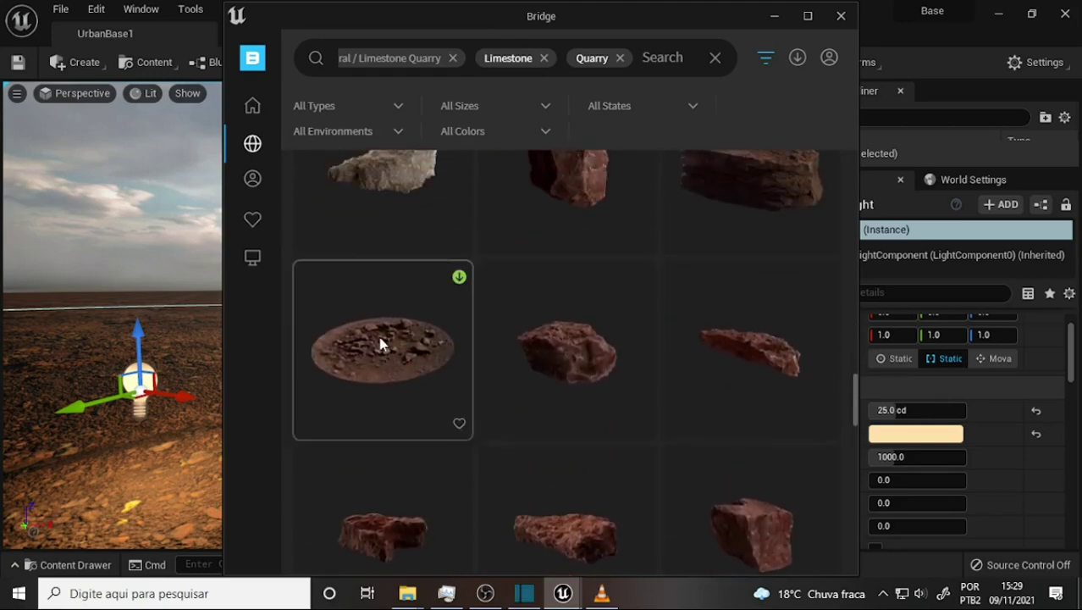
# Step: Open the Limestone Rocks 3D asset and download it at Medium Quality
pyautogui.click(381, 343)
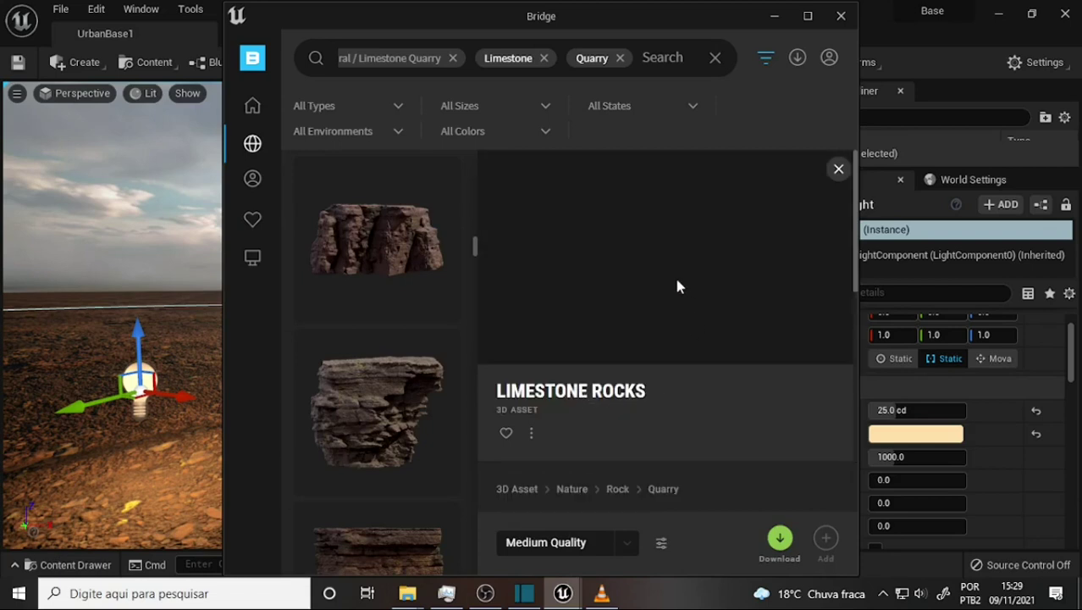
pyautogui.scroll(-2, 677, 286)
pyautogui.scroll(-2, 679, 287)
pyautogui.scroll(-1, 685, 292)
pyautogui.scroll(-2, 690, 292)
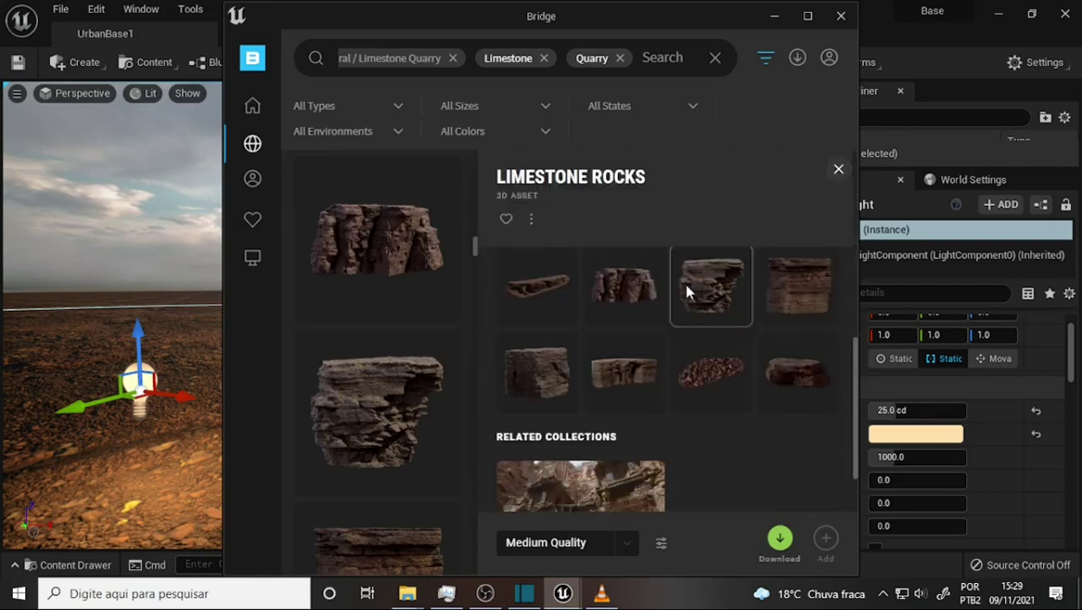
pyautogui.click(779, 540)
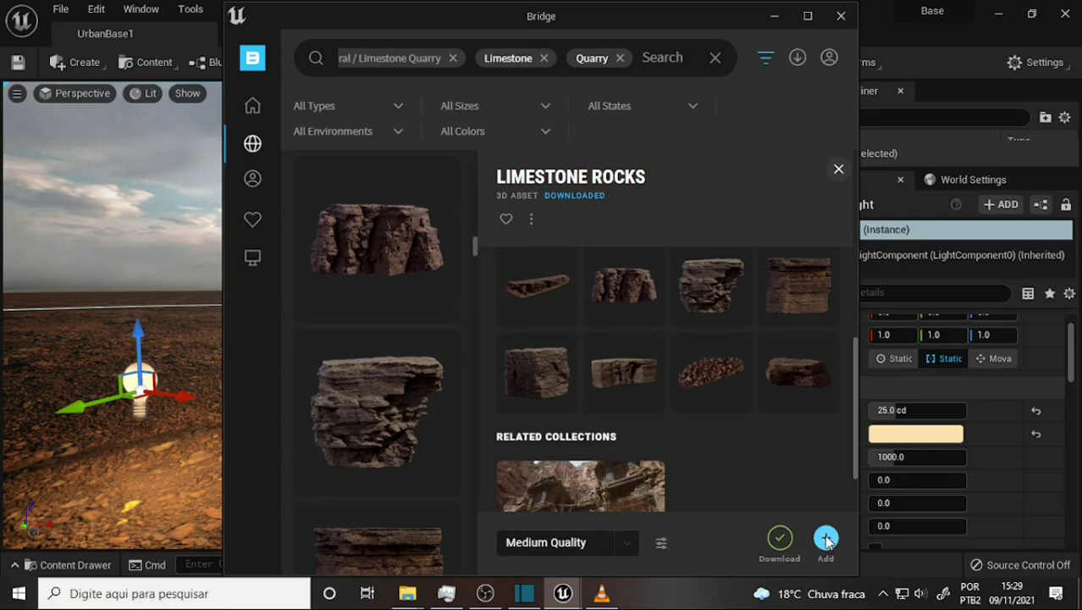
# Step: Add Limestone Rocks to the Unreal project and view its Megascans/3D_Assets folder
pyautogui.click(827, 540)
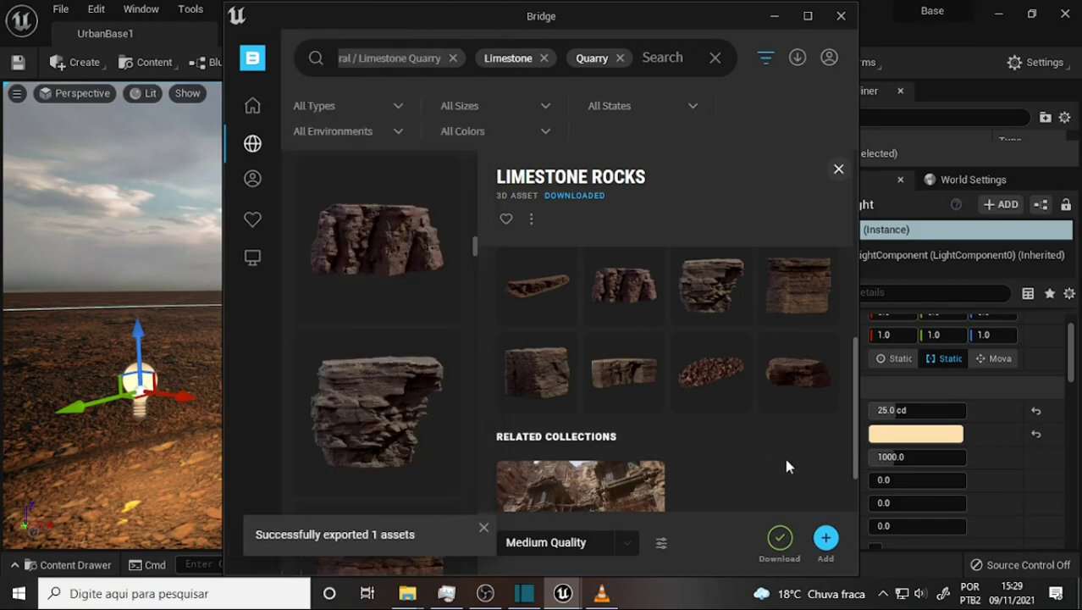
pyautogui.click(827, 546)
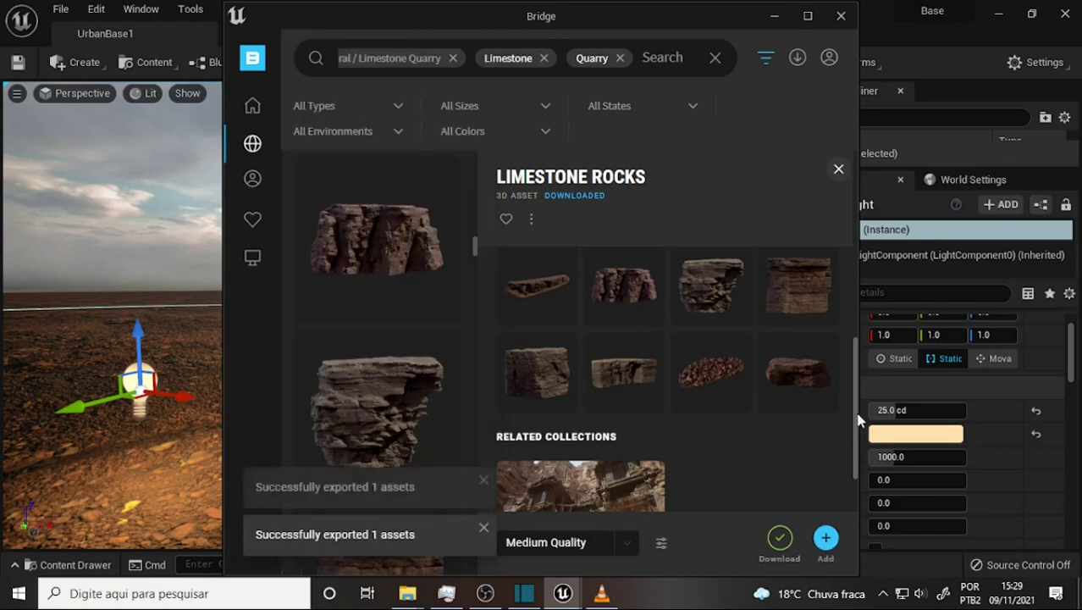
pyautogui.click(63, 564)
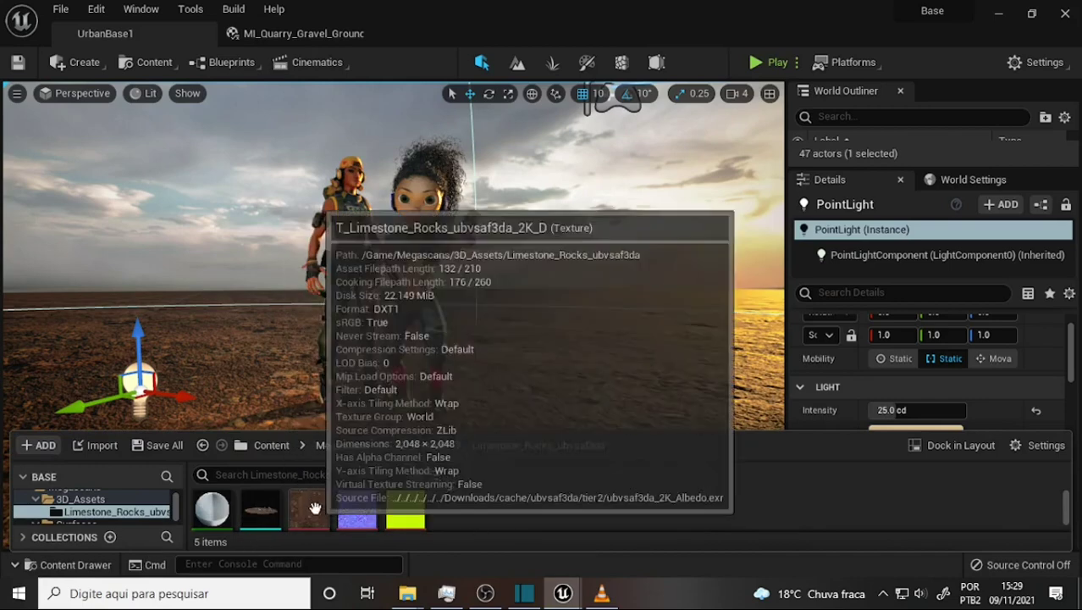
# Step: Place S_Limestone_Rocks_ubvsaf3da_lod3 on the ground beside the two characters
pyautogui.scroll(-1, 518, 507)
pyautogui.scroll(1, 510, 504)
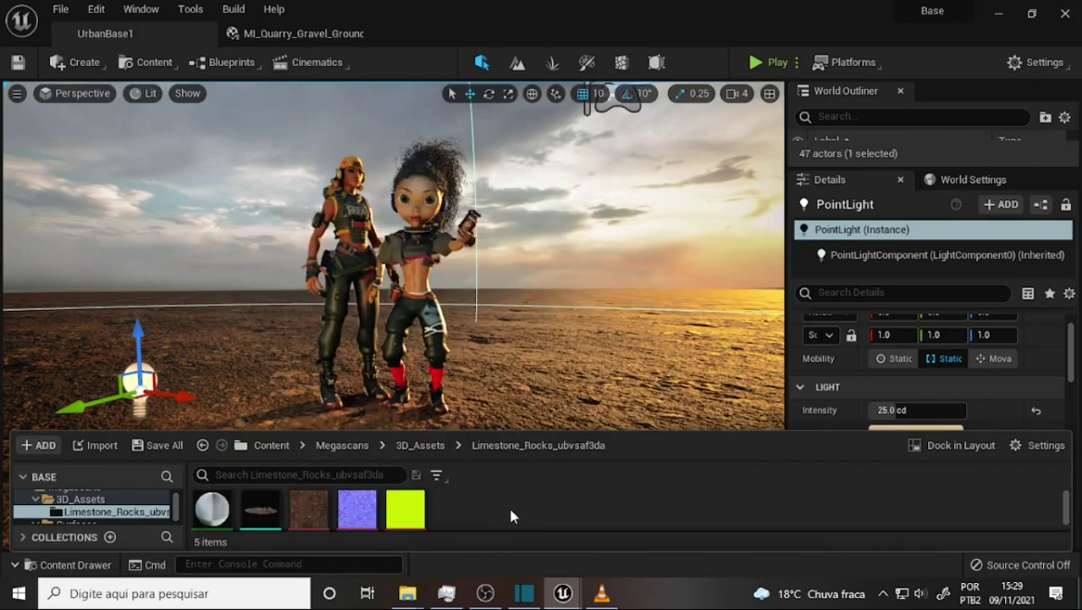
pyautogui.moveTo(258, 514)
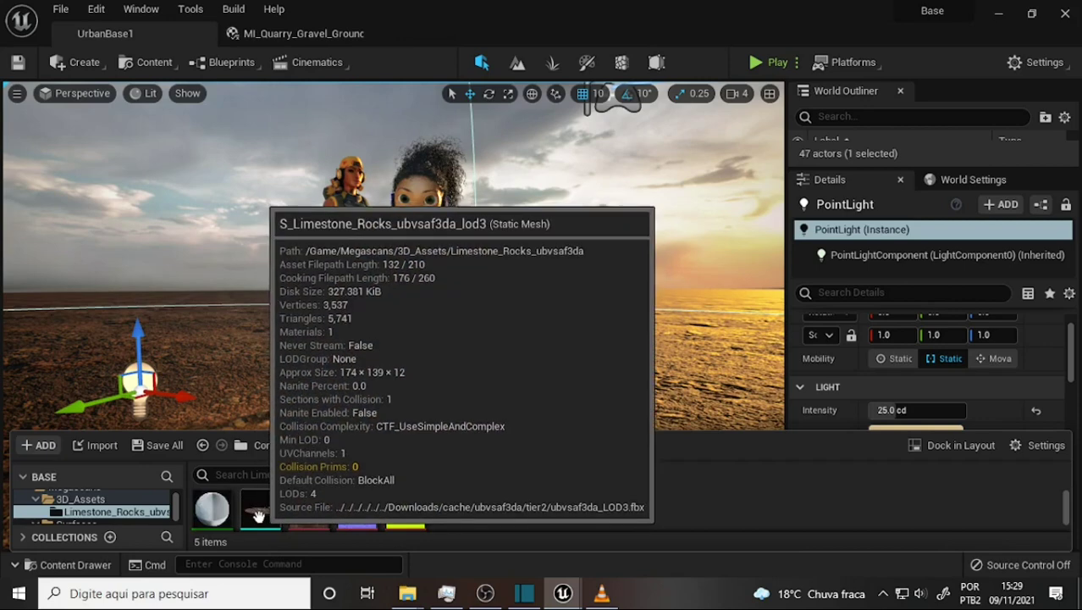
pyautogui.moveTo(259, 515)
pyautogui.mouseDown()
pyautogui.moveTo(549, 453)
pyautogui.moveTo(559, 430)
pyautogui.mouseUp()
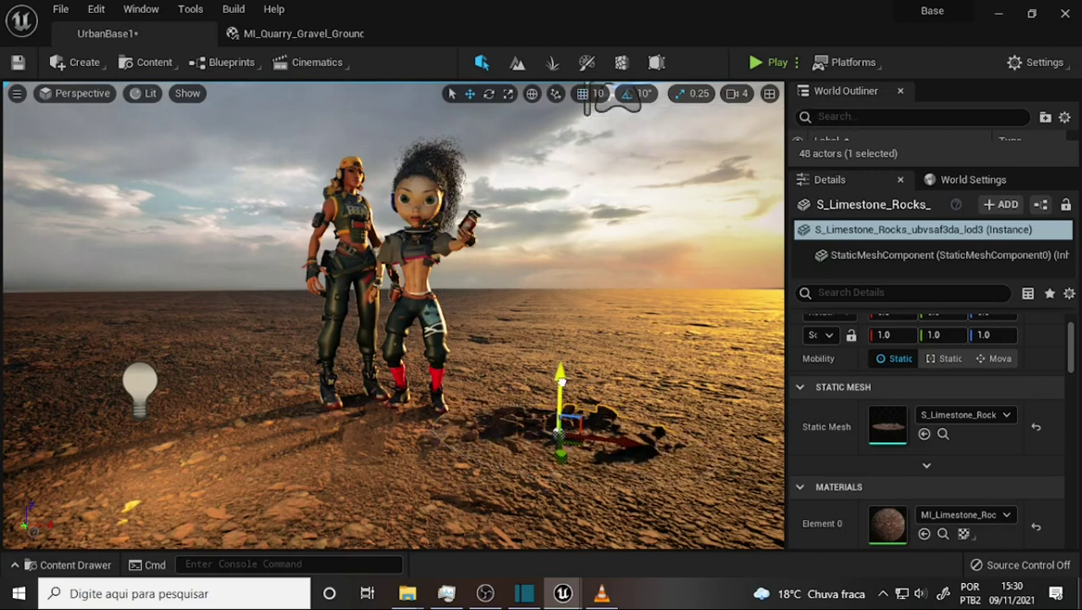
# Step: Alt-drag a copy of the rock pile to the ground left of the characters, near the point light
pyautogui.scroll(3, 642, 288)
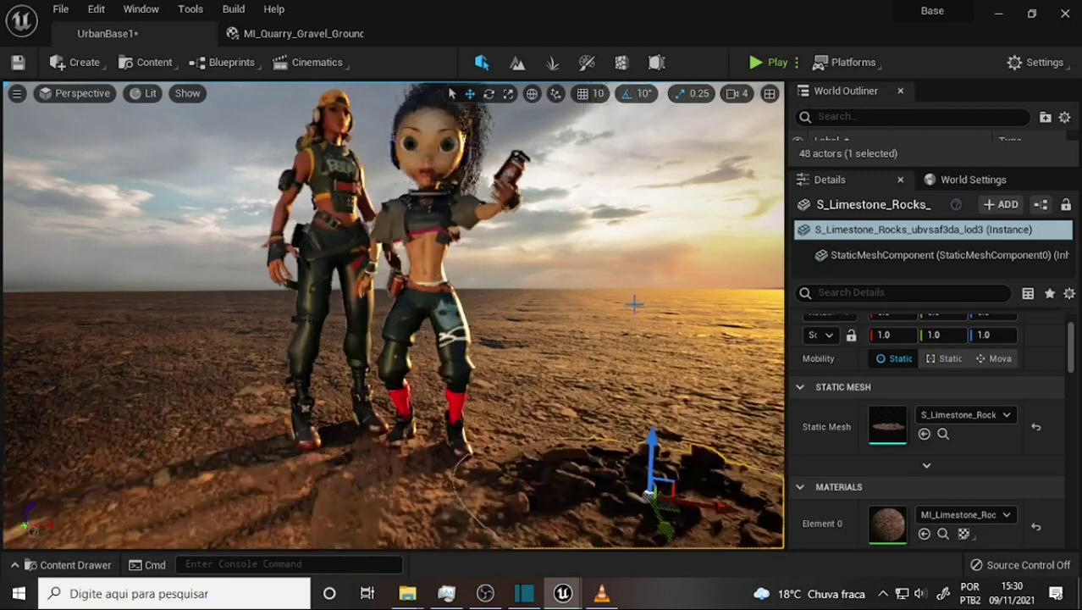
pyautogui.scroll(-3, 632, 300)
pyautogui.moveTo(633, 300)
pyautogui.mouseDown(button='right')
pyautogui.moveTo(508, 300)
pyautogui.moveTo(593, 300)
pyautogui.mouseUp(button='right')
pyautogui.scroll(3, 394, 313)
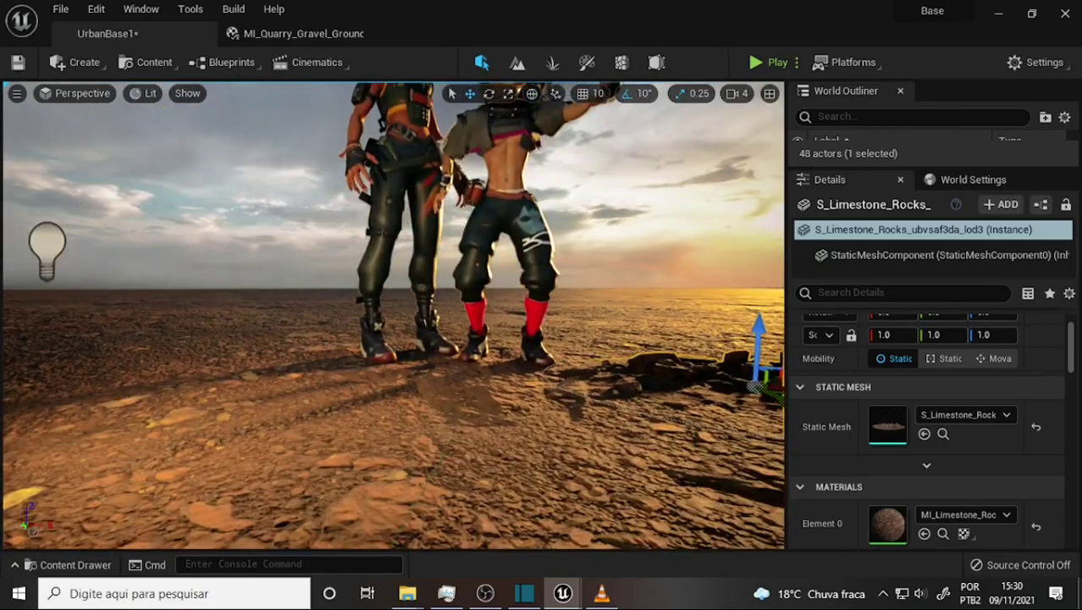
pyautogui.scroll(-5, 611, 315)
pyautogui.scroll(2, 611, 315)
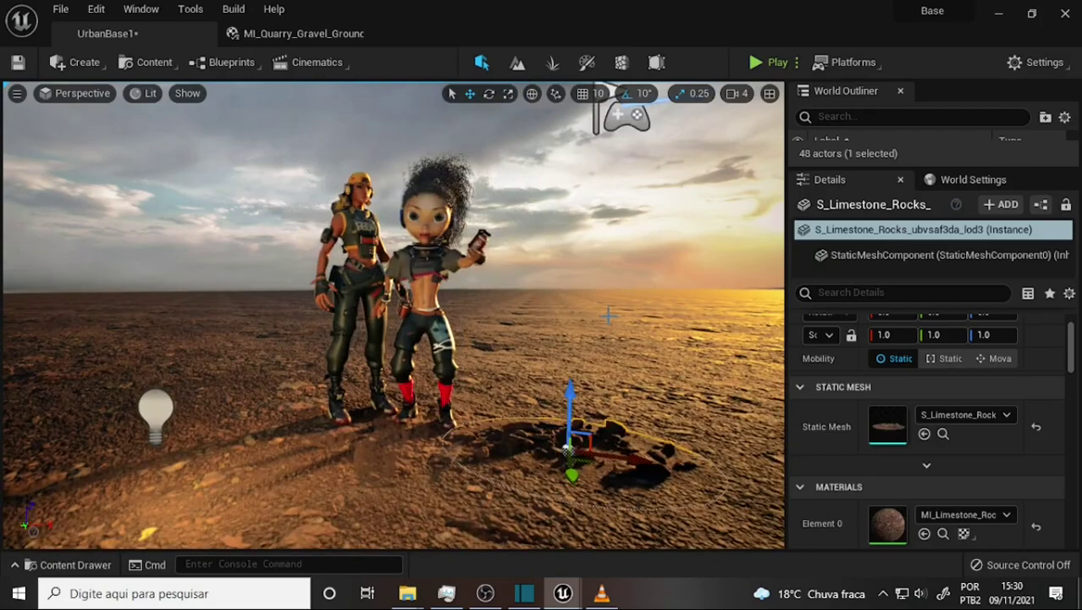
pyautogui.keyDown('alt'); pyautogui.moveTo(628, 460); pyautogui.dragTo(235, 436); pyautogui.keyUp('alt')
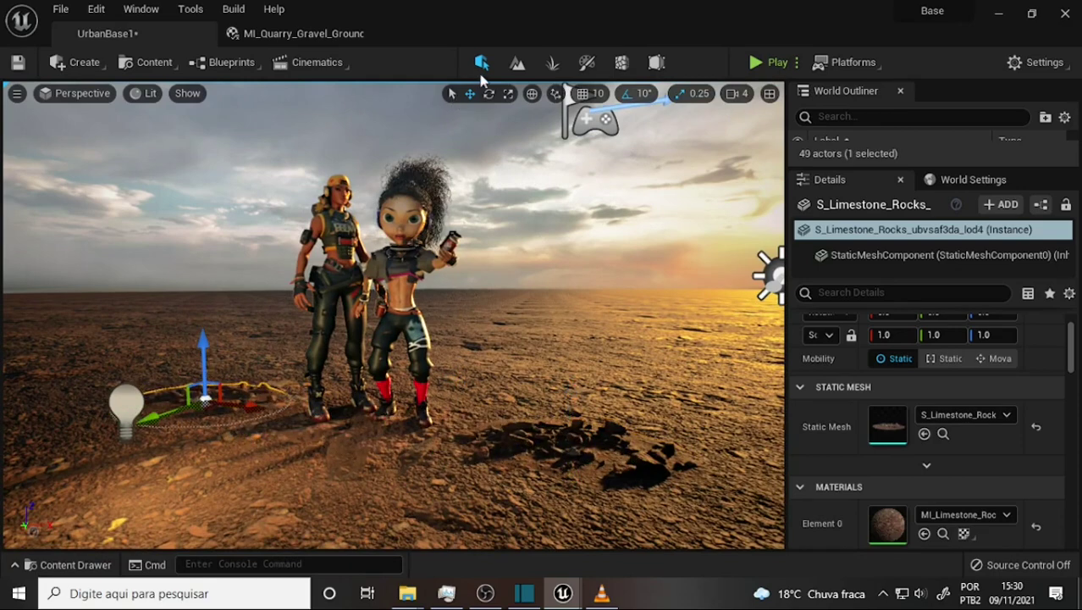
# Step: Rotate the left limestone rock pile around its vertical axis, then frame the characters
pyautogui.click(488, 93)
pyautogui.moveTo(184, 430); pyautogui.dragTo(297, 416)
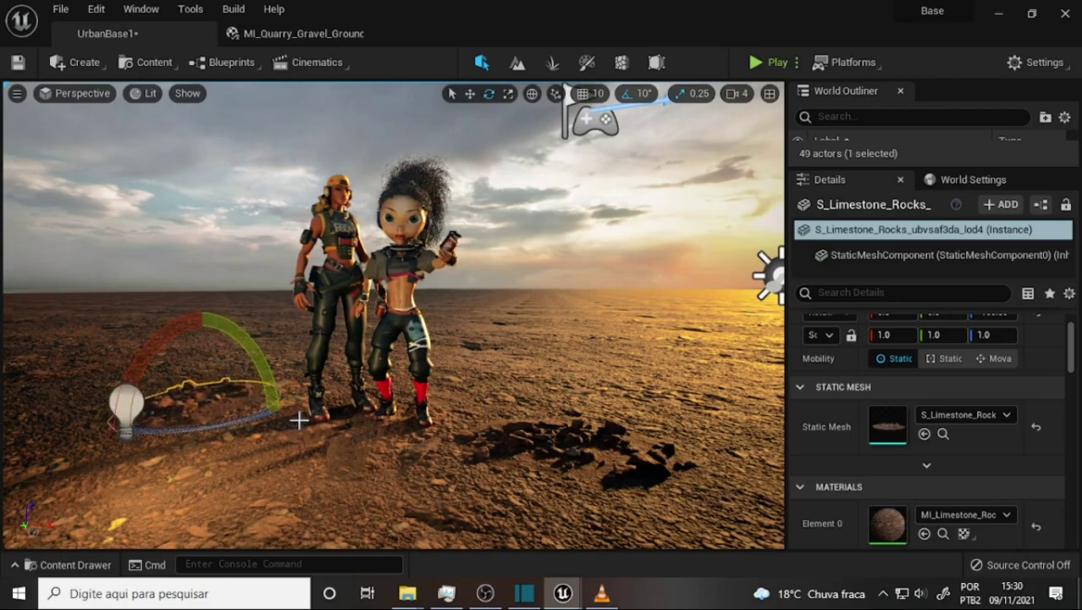
pyautogui.moveTo(354, 390)
pyautogui.mouseDown(button='right')
pyautogui.moveTo(474, 386)
pyautogui.moveTo(398, 386)
pyautogui.mouseUp(button='right')
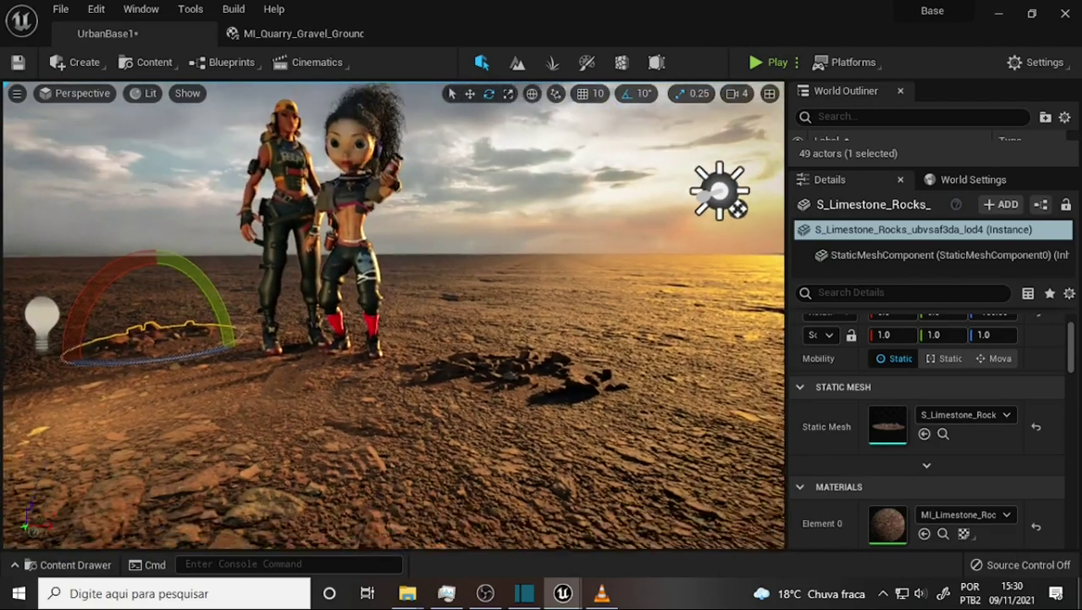
pyautogui.moveTo(302, 424); pyautogui.dragTo(300, 397, button='right')
pyautogui.moveTo(381, 380); pyautogui.dragTo(381, 372, button='right')
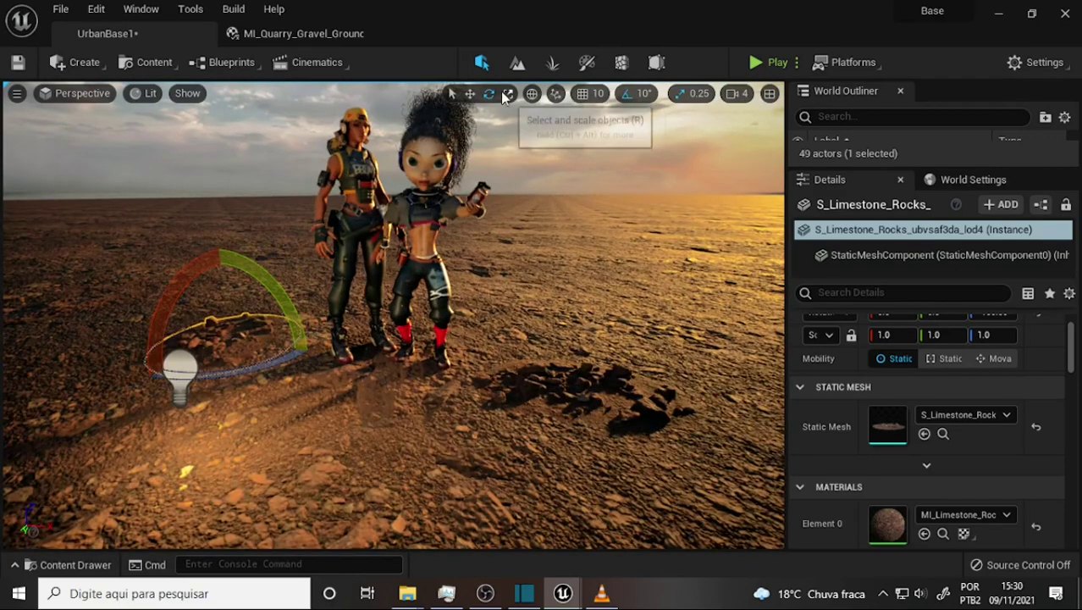
# Step: Scale the left rock pile, then the right-hand pile, up to 1.5
pyautogui.click(507, 93)
pyautogui.moveTo(253, 334); pyautogui.dragTo(288, 322)
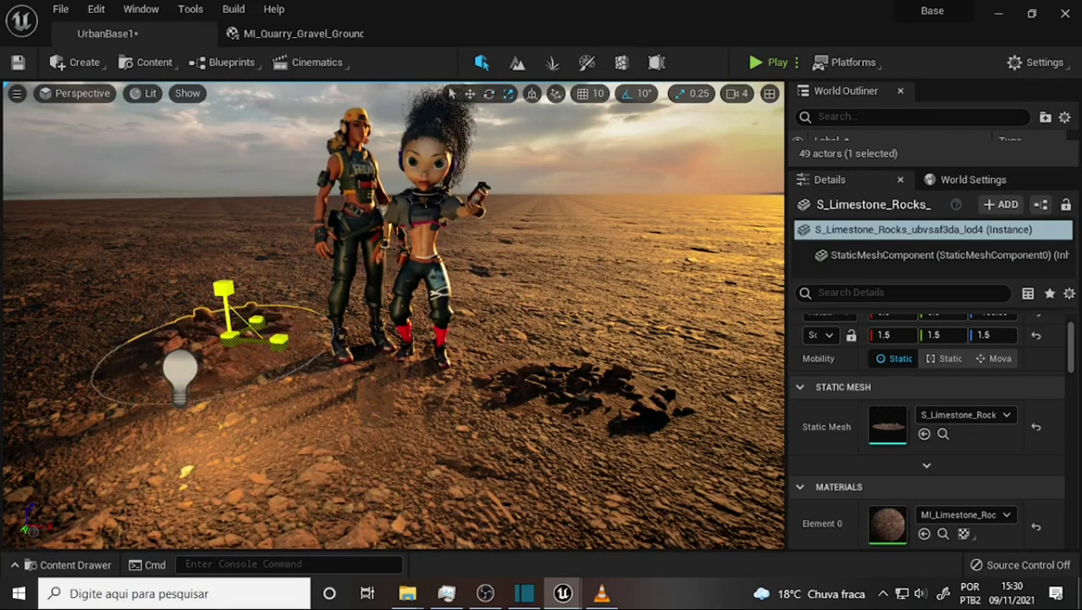
pyautogui.click(602, 387)
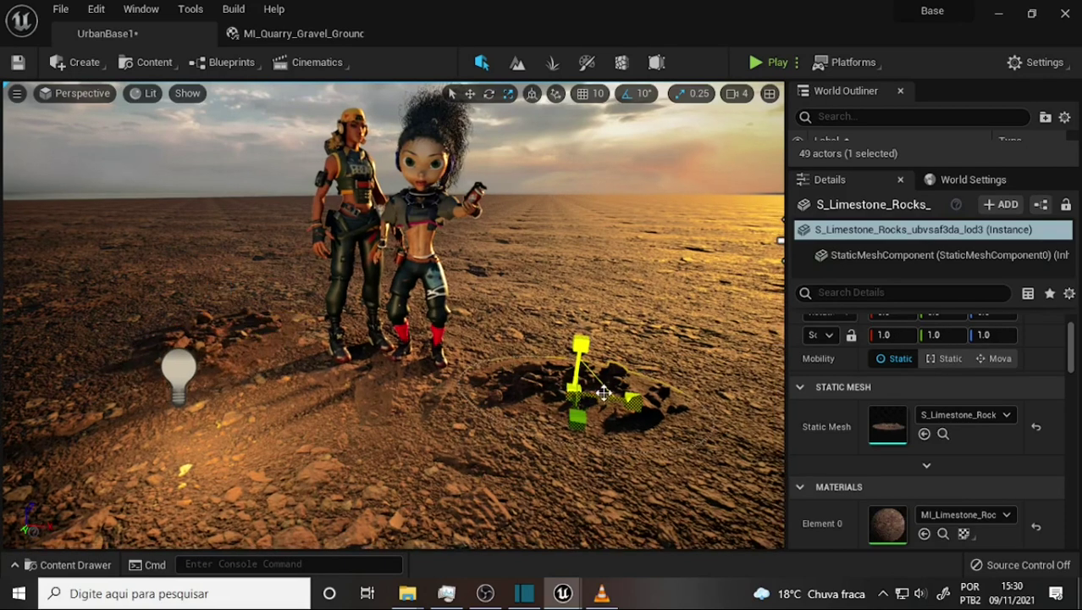
pyautogui.moveTo(575, 391)
pyautogui.mouseDown()
pyautogui.moveTo(593, 383)
pyautogui.moveTo(593, 360)
pyautogui.mouseUp()
pyautogui.moveTo(532, 421); pyautogui.dragTo(526, 419)
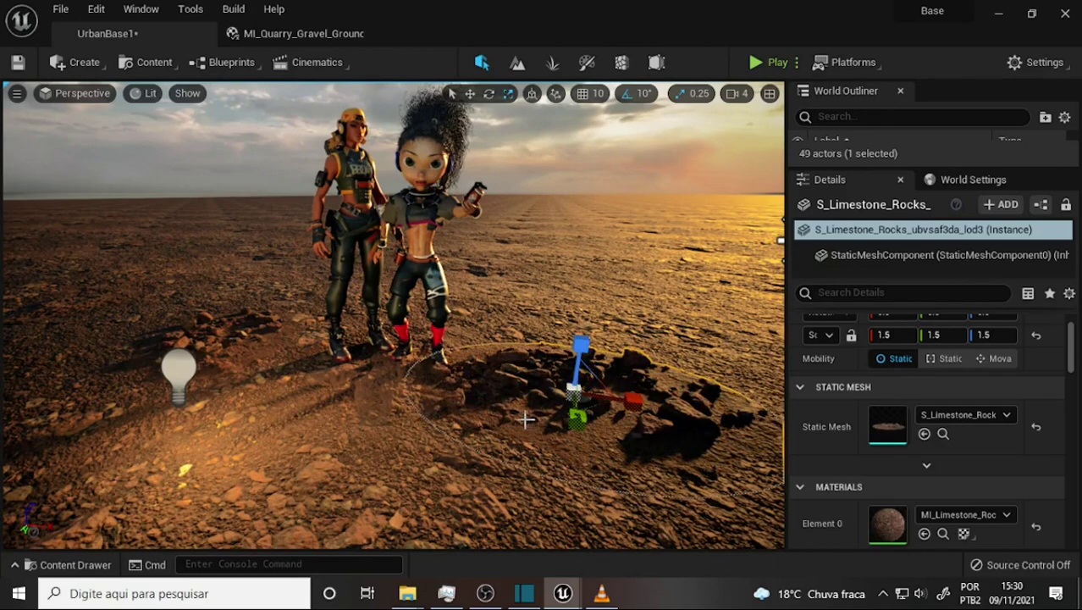
# Step: Shift the rock pile right, then duplicate it and move the copy back
pyautogui.click(470, 93)
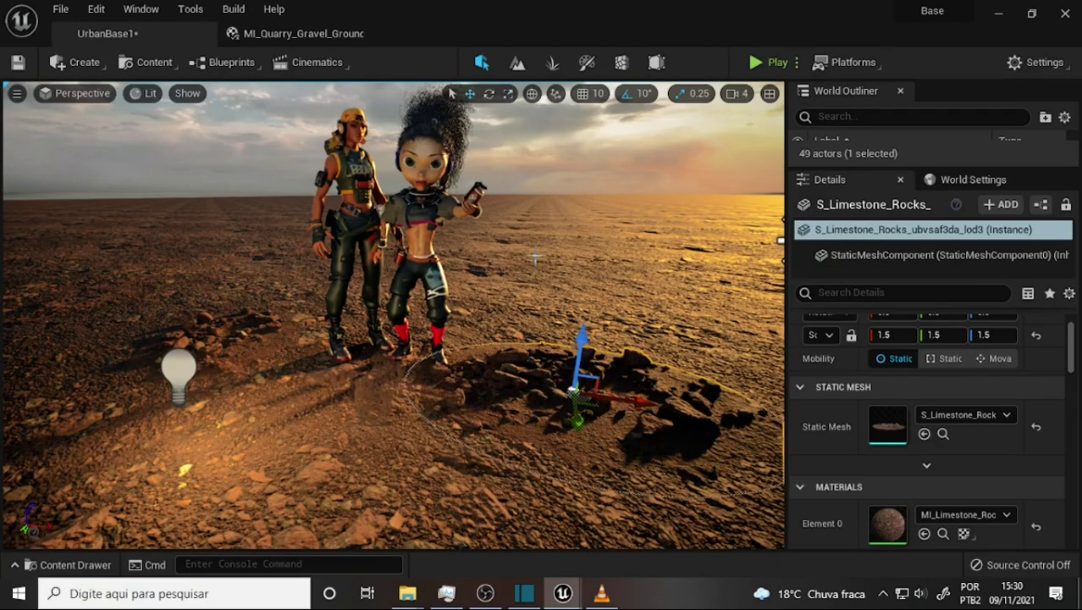
pyautogui.moveTo(615, 392); pyautogui.dragTo(635, 367)
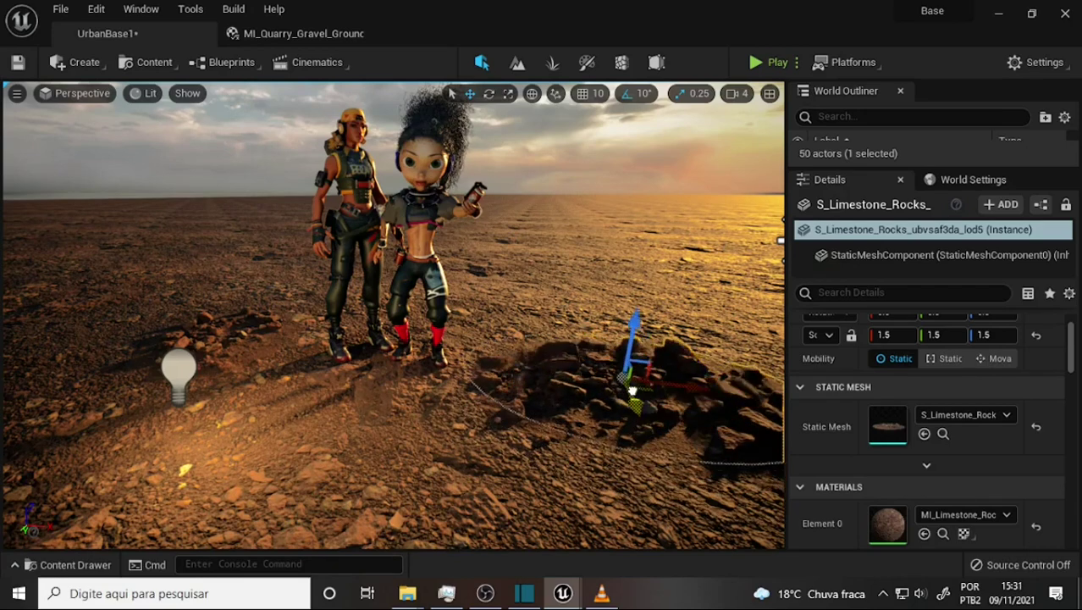
pyautogui.keyDown('alt'); pyautogui.moveTo(642, 433); pyautogui.dragTo(617, 362); pyautogui.keyUp('alt')
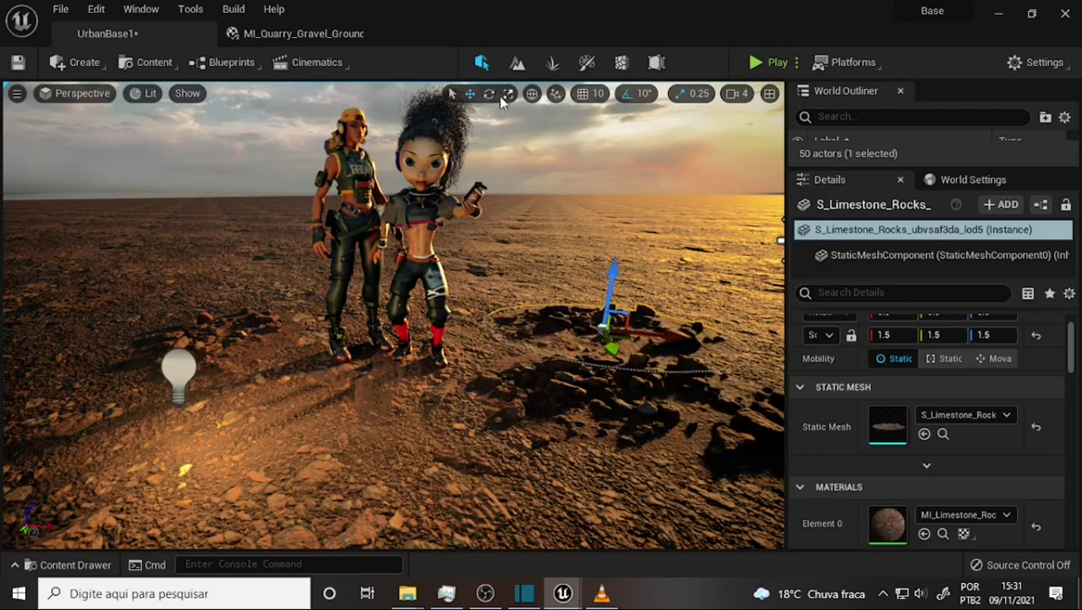
# Step: Rotate the copied rock pile to 120° and move it forward beside the characters
pyautogui.click(488, 93)
pyautogui.moveTo(587, 363); pyautogui.dragTo(626, 365)
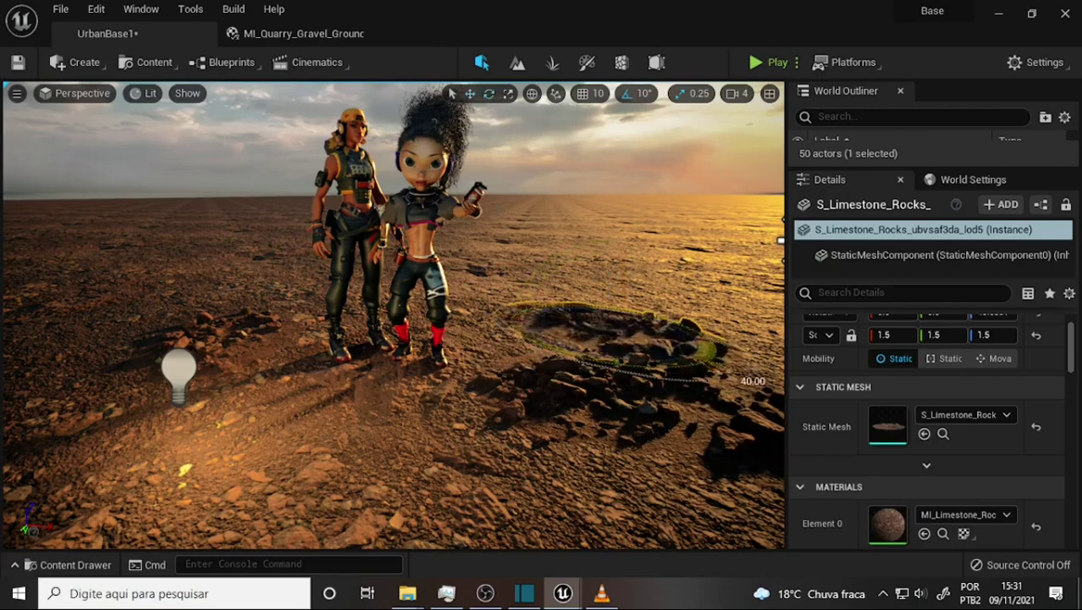
pyautogui.moveTo(752, 380); pyautogui.dragTo(538, 366)
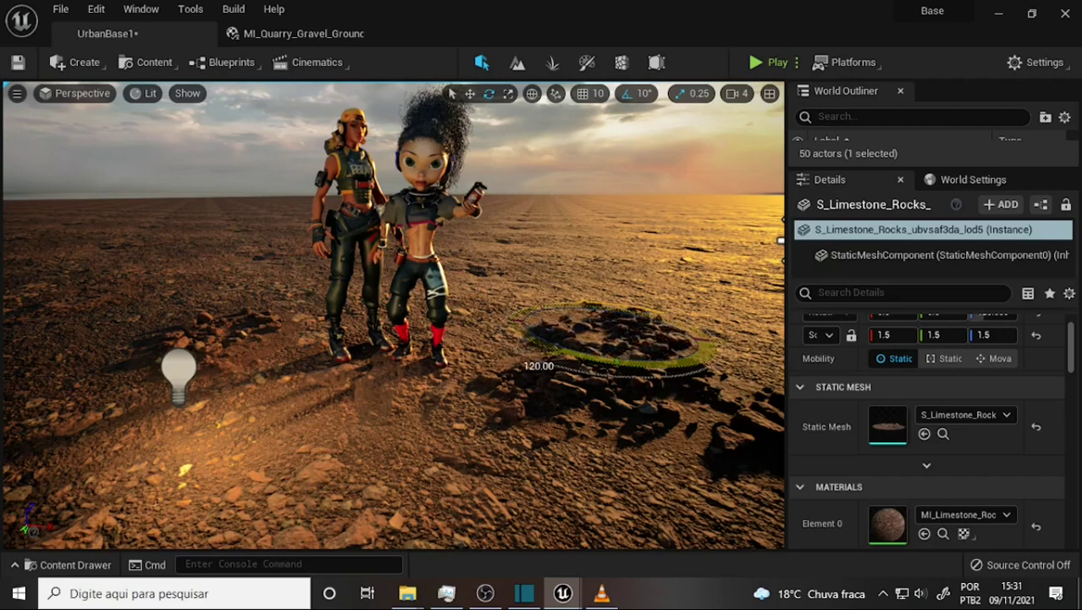
pyautogui.click(470, 93)
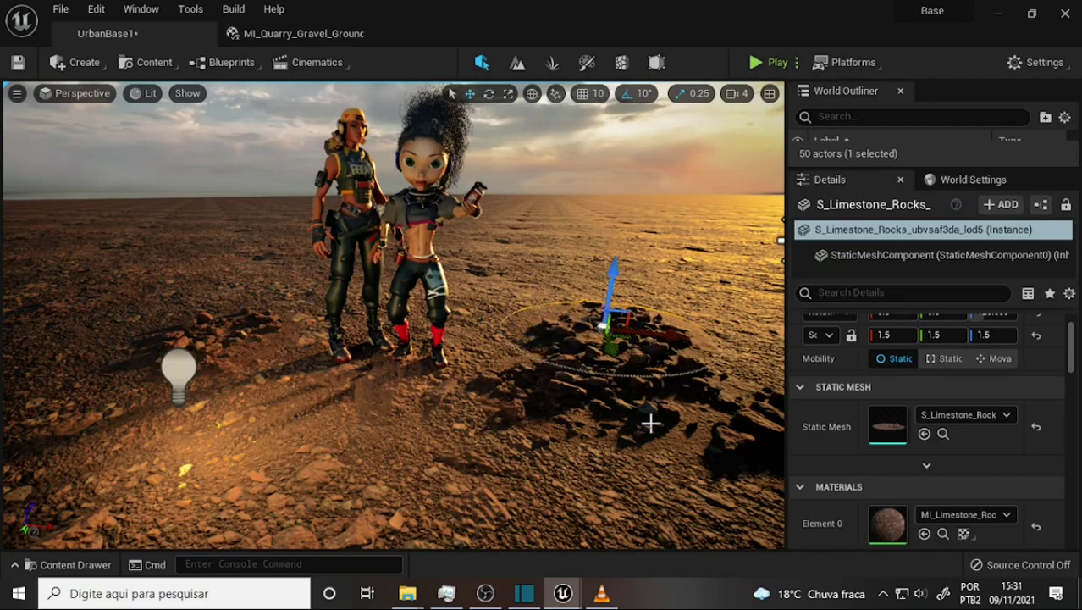
pyautogui.moveTo(652, 422); pyautogui.dragTo(635, 458)
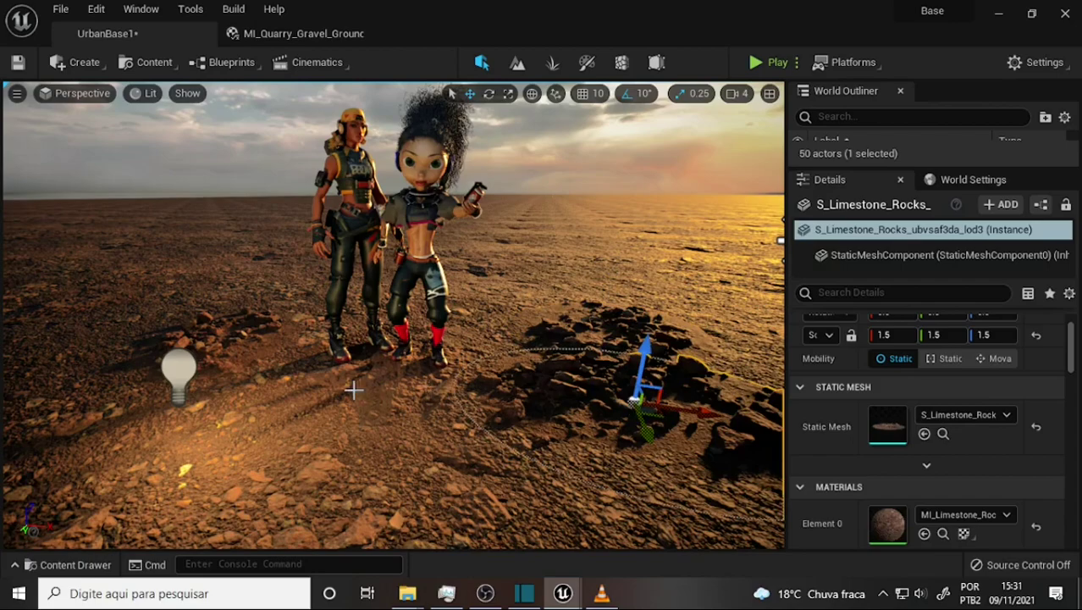
pyautogui.moveTo(374, 400); pyautogui.dragTo(373, 399, button='right')
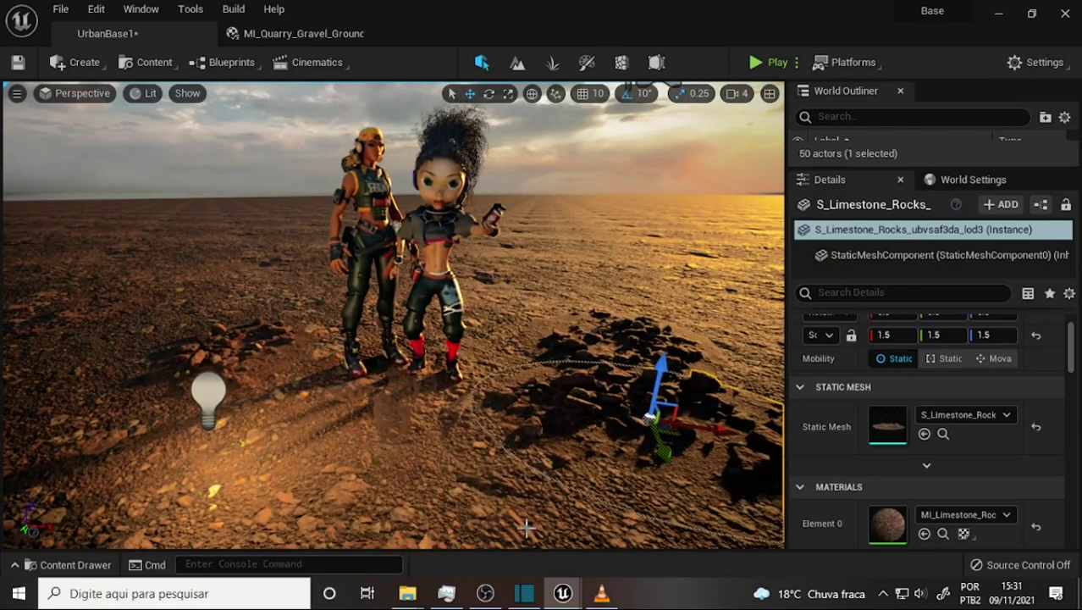
pyautogui.click(484, 592)
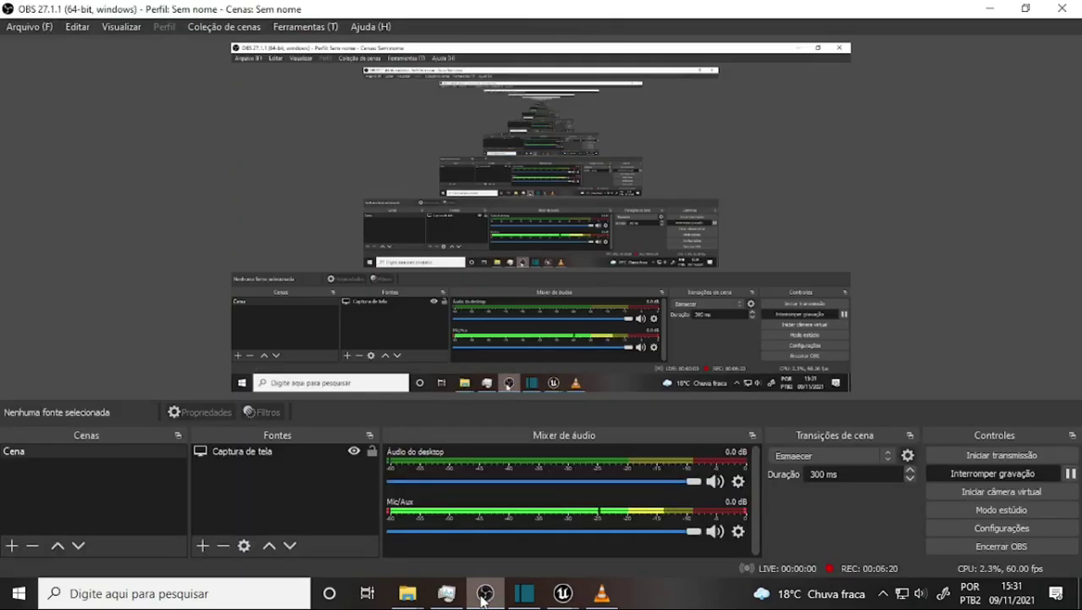
pyautogui.click(563, 593)
pyautogui.click(601, 596)
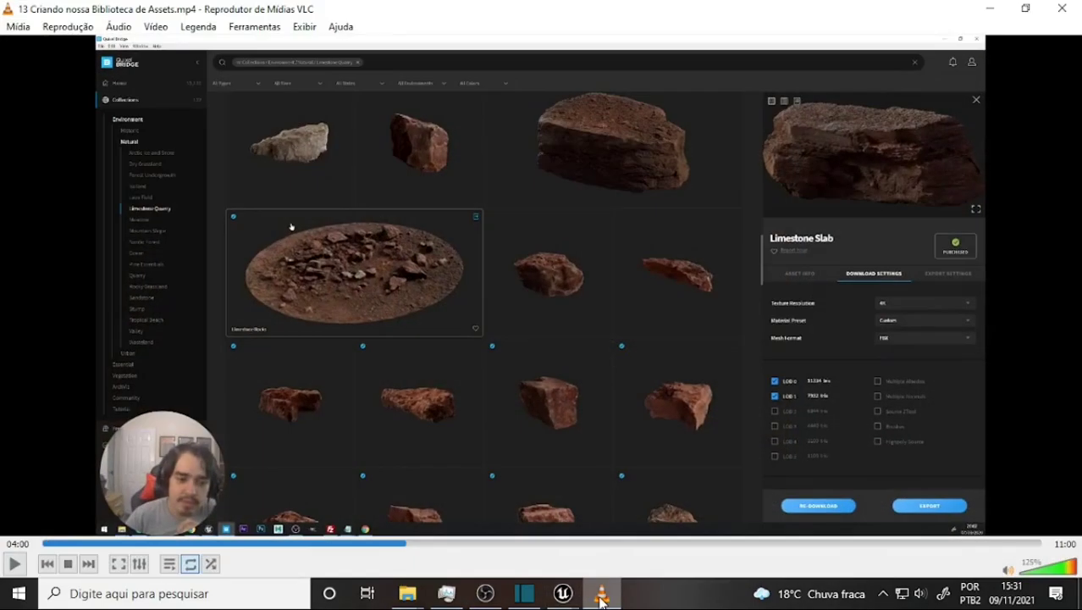
pyautogui.click(601, 596)
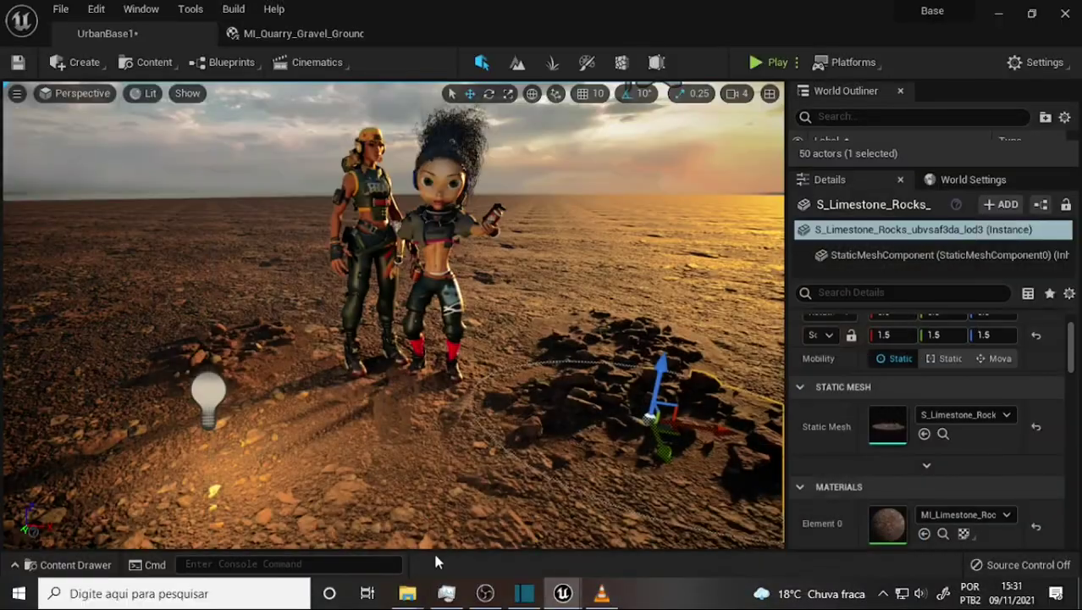
pyautogui.moveTo(484, 596)
pyautogui.moveTo(561, 593)
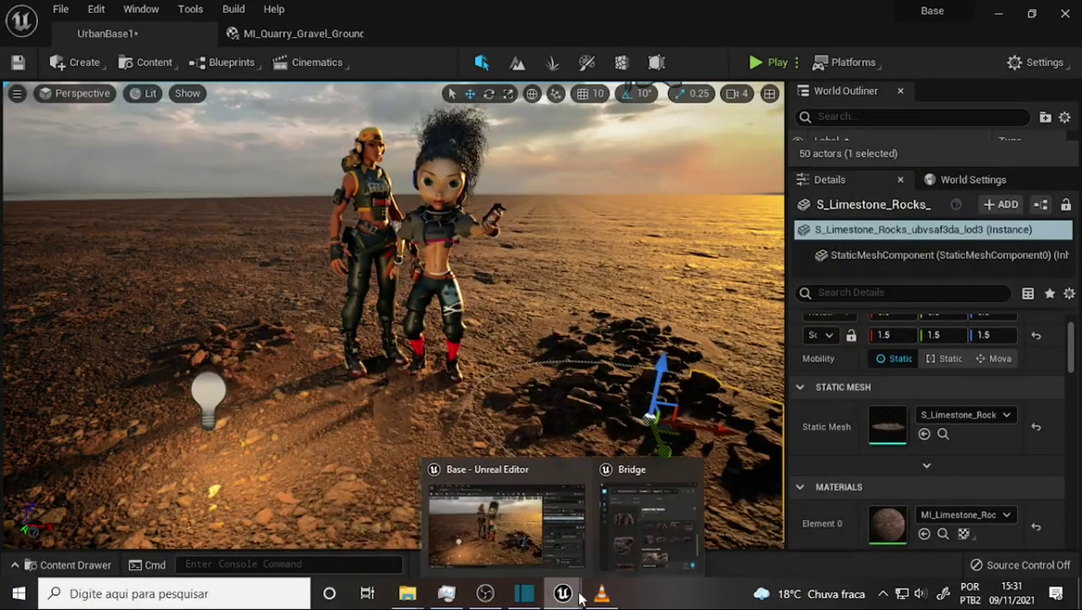
pyautogui.click(643, 516)
pyautogui.scroll(-1, 617, 330)
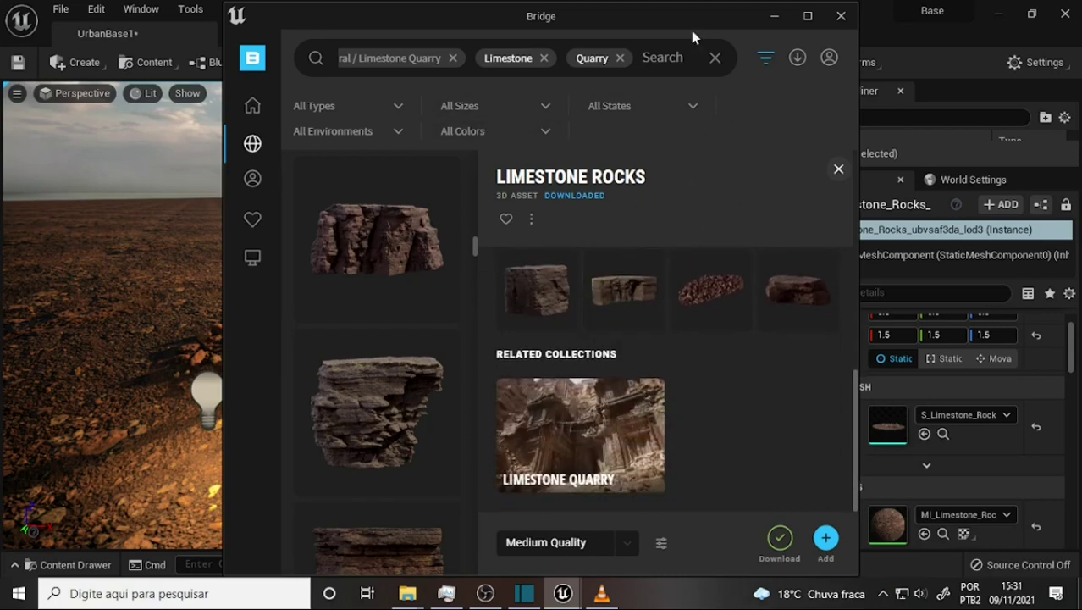
pyautogui.click(808, 16)
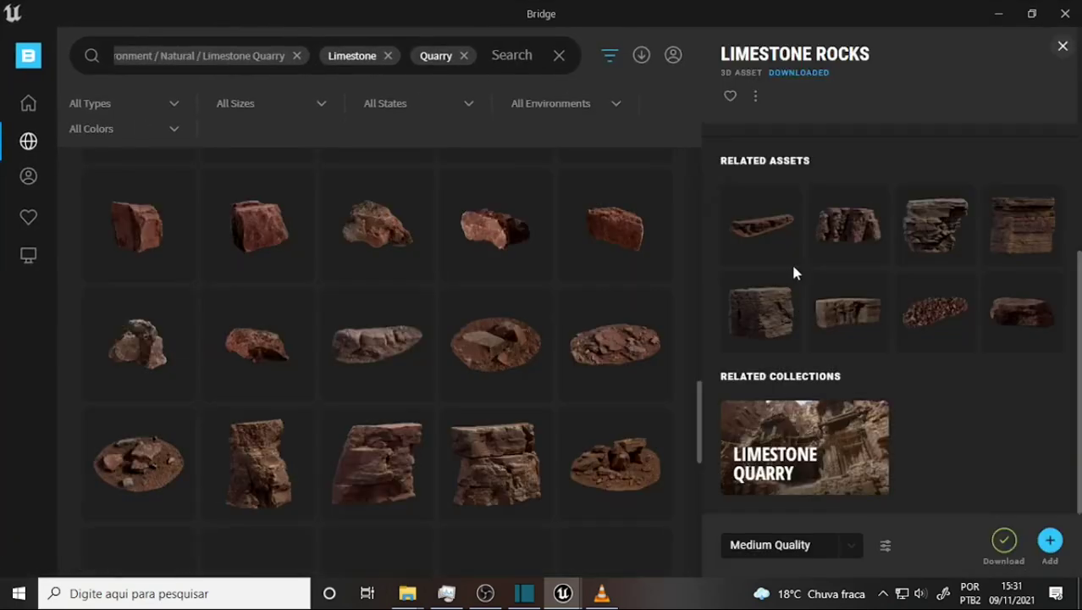
pyautogui.scroll(5, 907, 329)
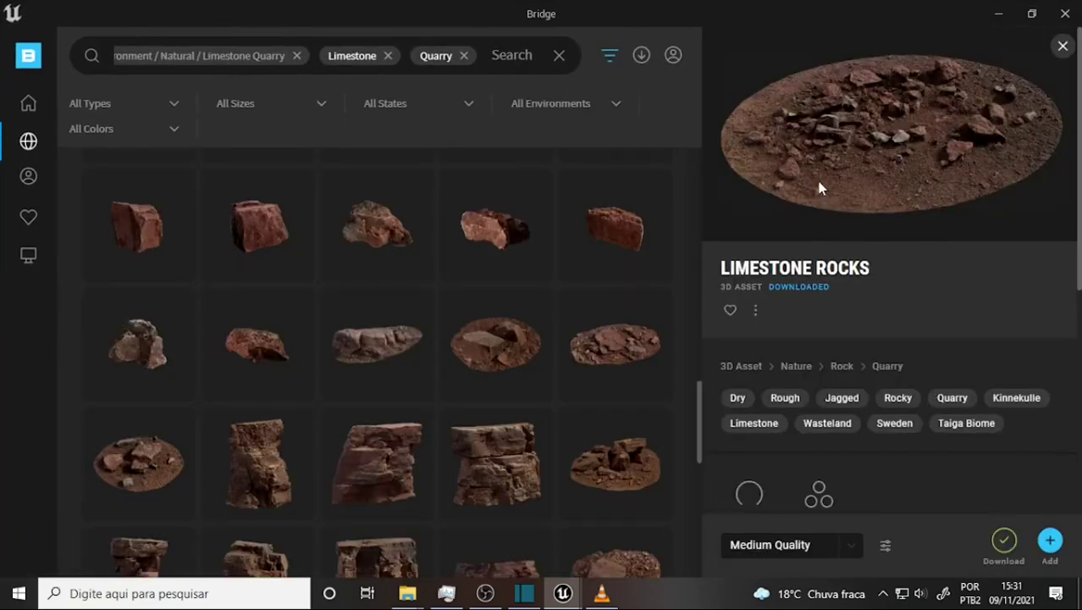
pyautogui.scroll(-5, 857, 238)
pyautogui.scroll(5, 856, 240)
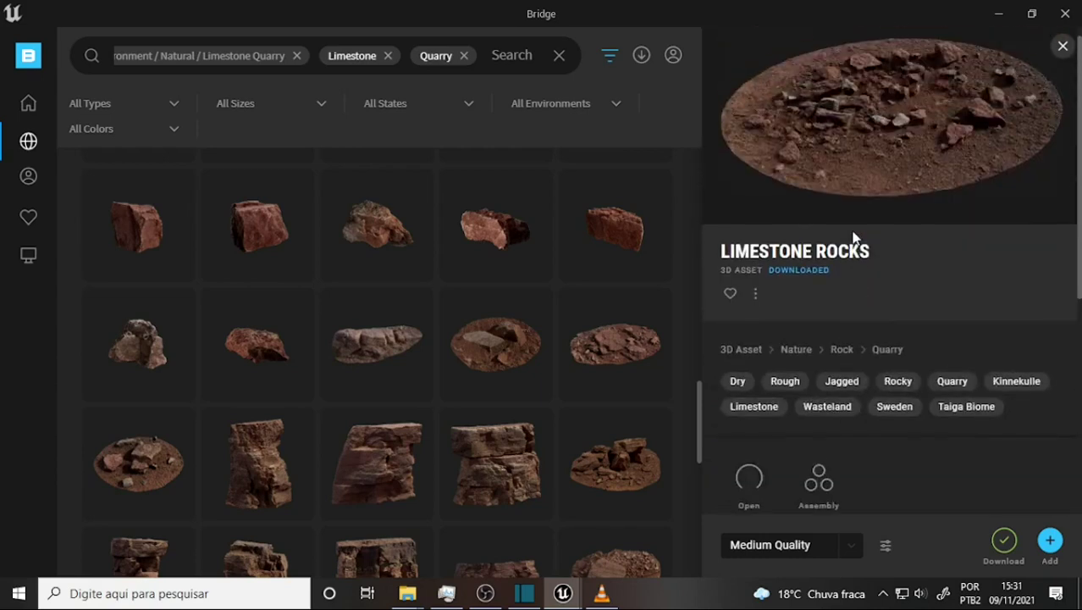
pyautogui.scroll(-5, 842, 234)
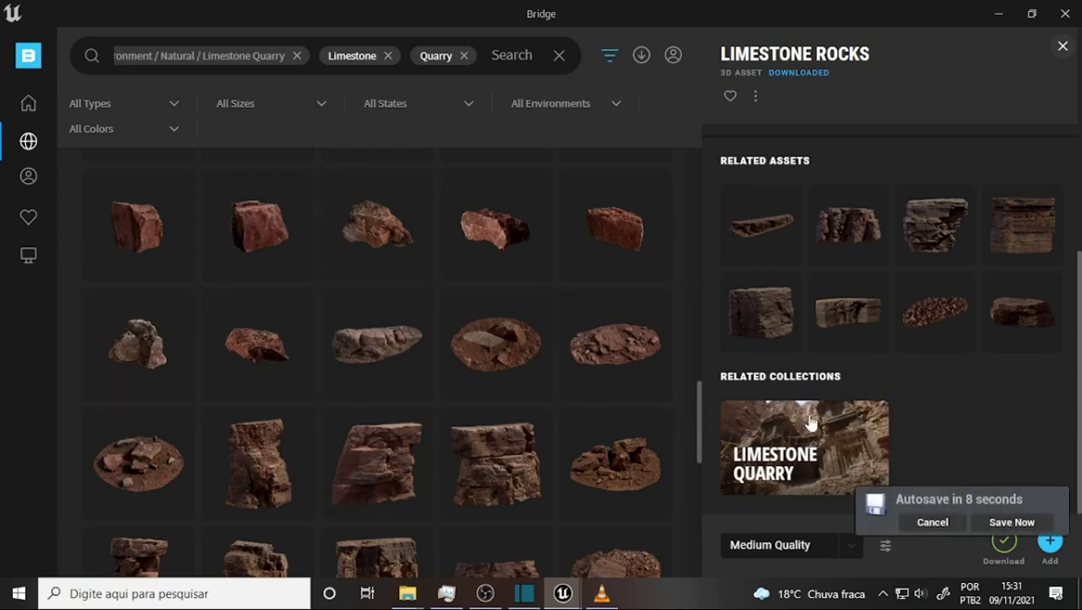
# Step: Postpone the pending autosave and open Editor Preferences from the Edit menu
pyautogui.click(934, 522)
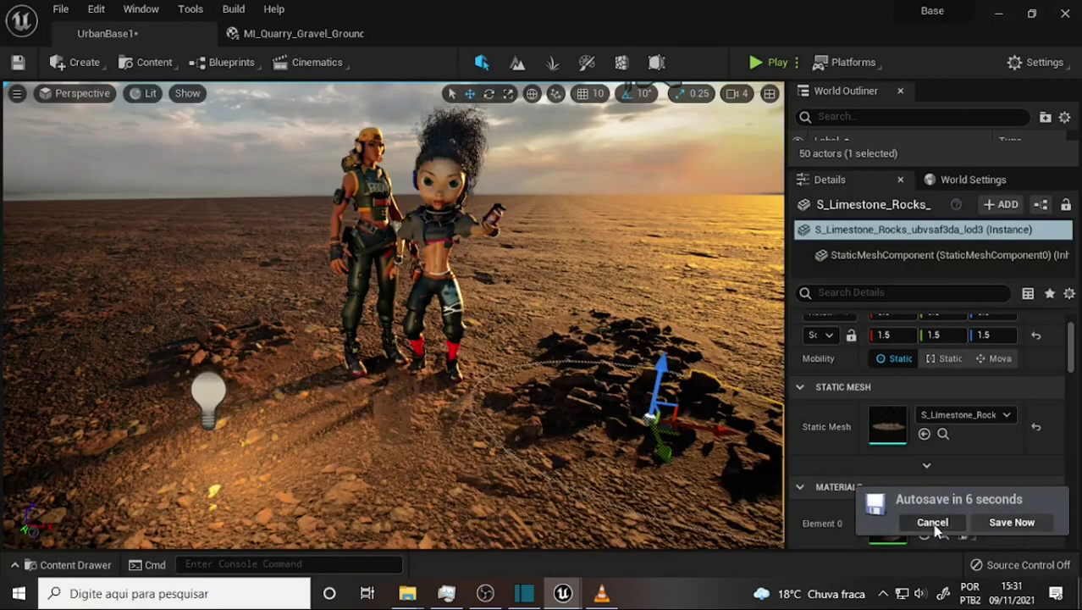
pyautogui.click(931, 521)
pyautogui.click(66, 8)
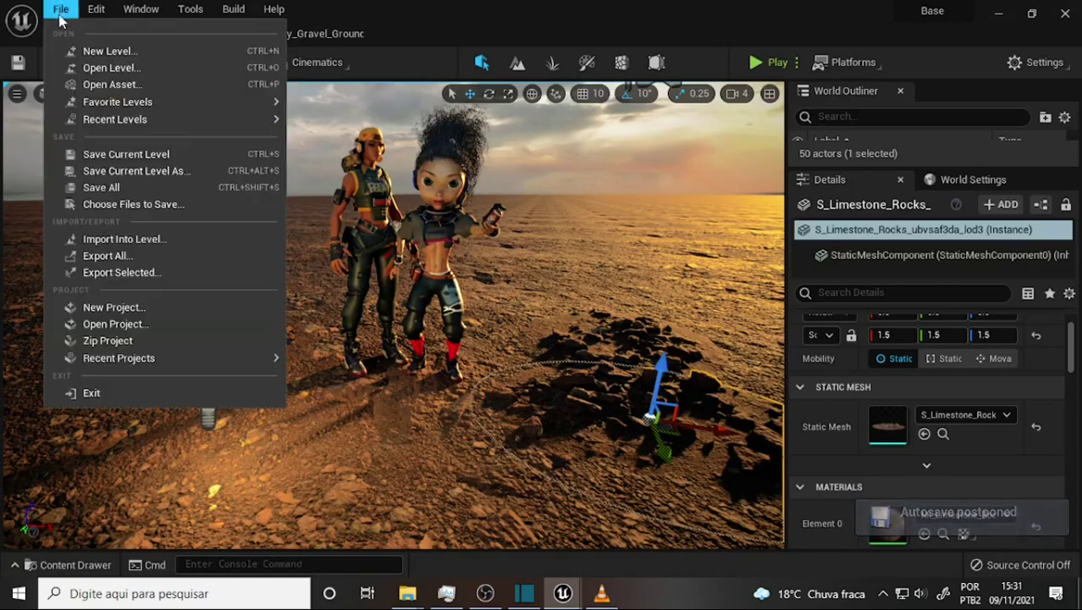
pyautogui.moveTo(94, 11)
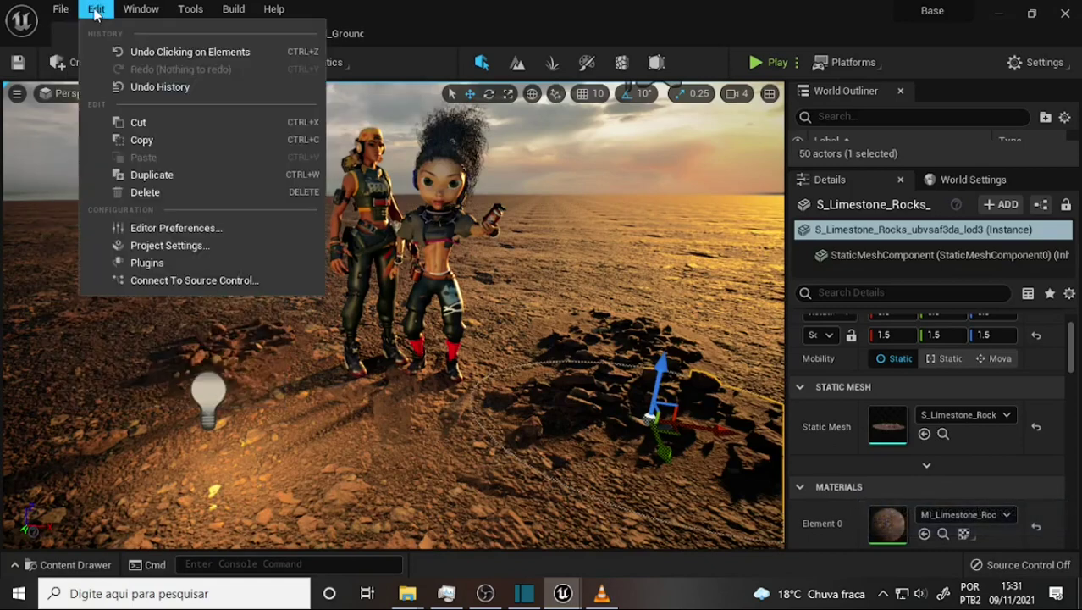
pyautogui.click(173, 228)
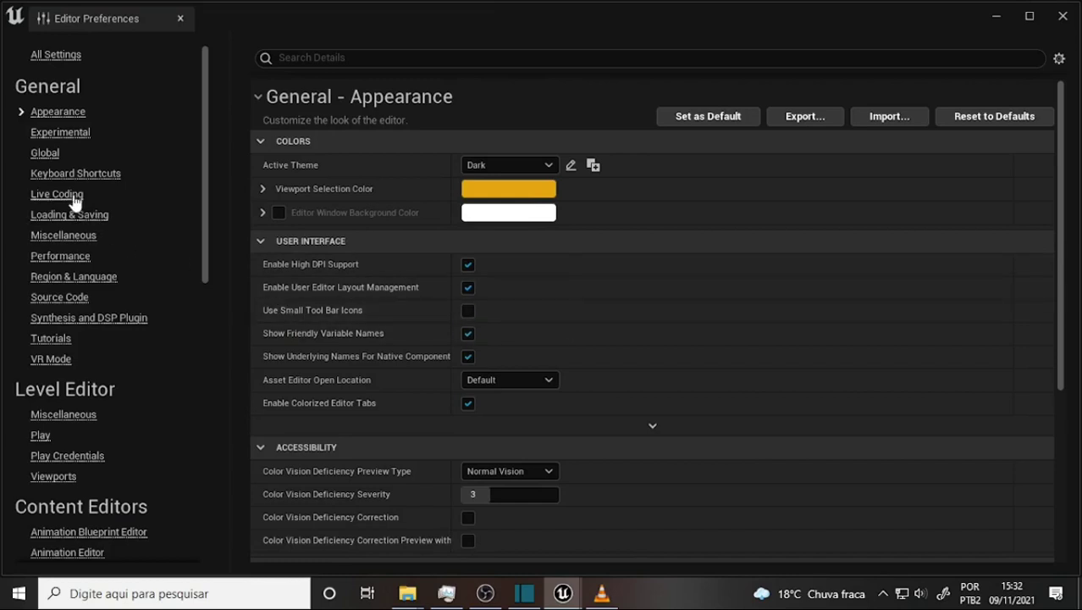
# Step: Uncheck Enable AutoSave under Loading & Saving, set it as default, and close preferences
pyautogui.click(74, 214)
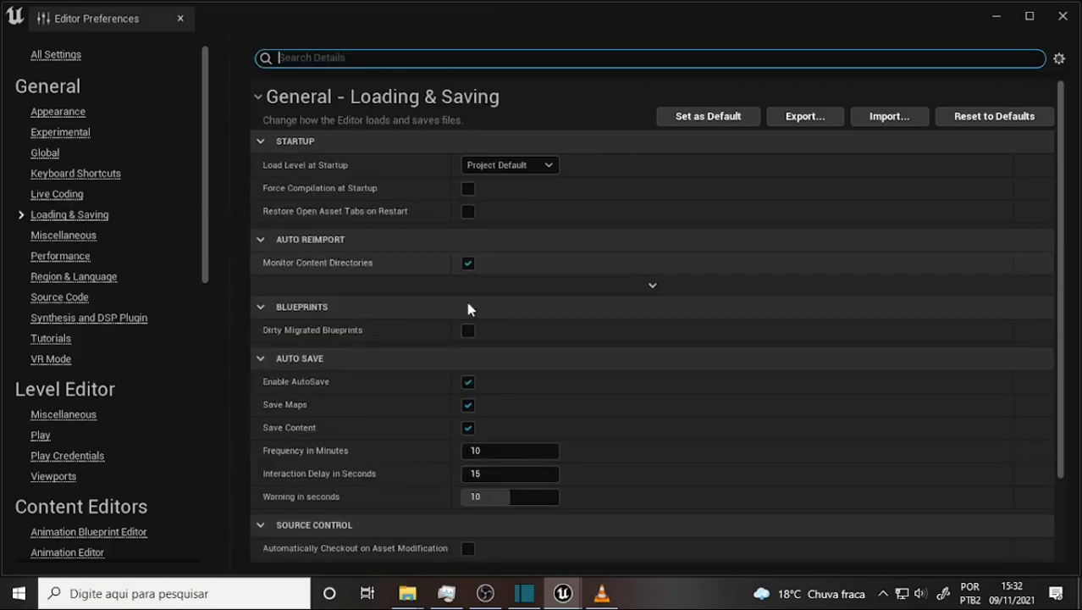
pyautogui.click(467, 382)
pyautogui.click(738, 127)
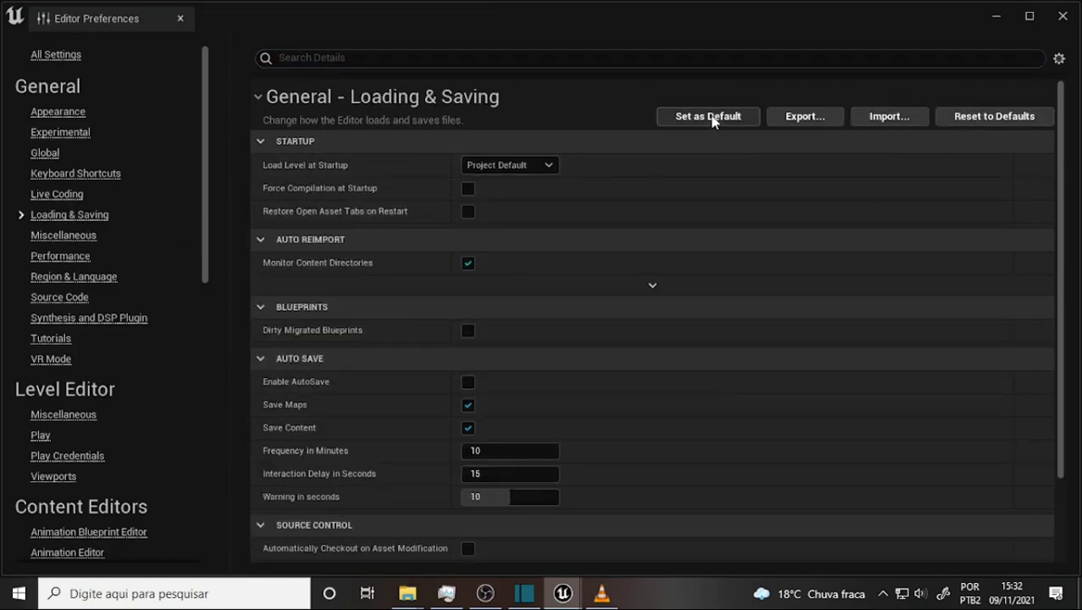
pyautogui.click(562, 337)
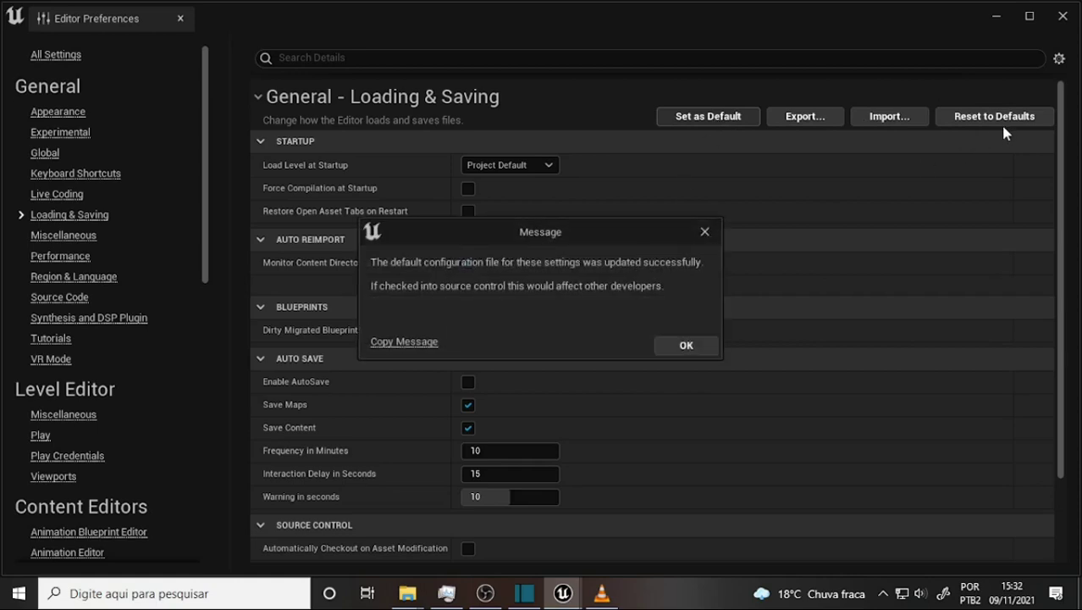
pyautogui.click(686, 347)
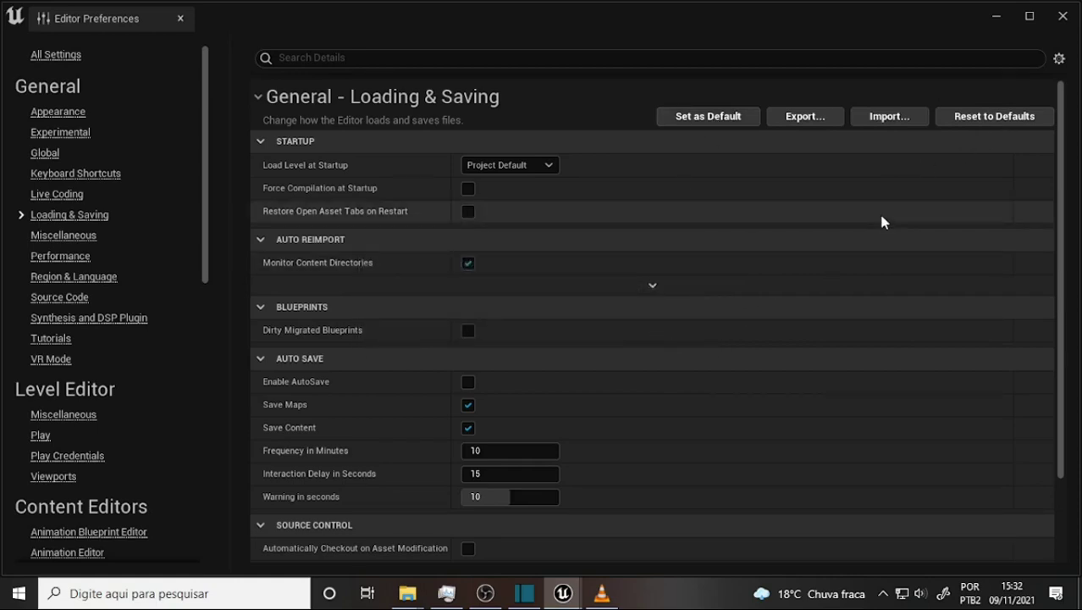
pyautogui.click(1061, 19)
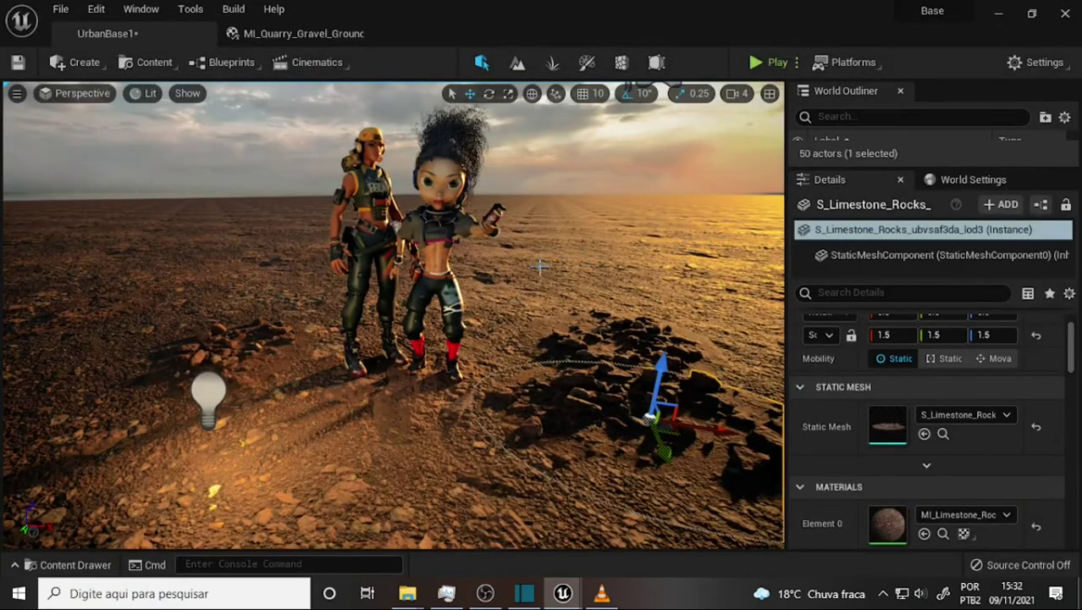
# Step: Reframe the viewport closer to the characters and rock piles
pyautogui.moveTo(394, 313); pyautogui.dragTo(423, 356, button='middle')
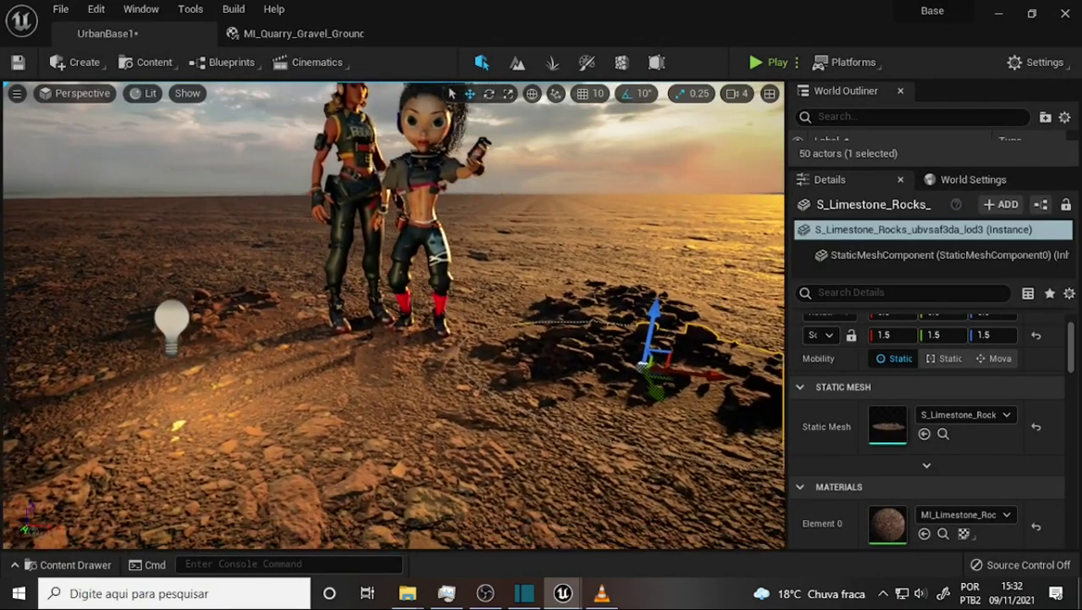
pyautogui.moveTo(394, 313); pyautogui.dragTo(428, 343, button='middle')
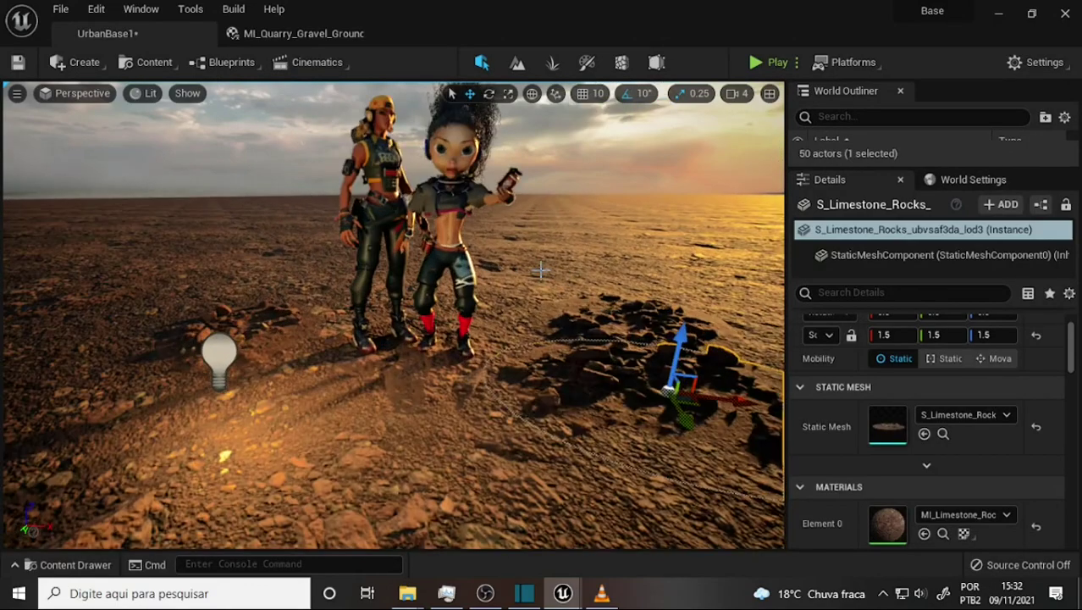
pyautogui.moveTo(540, 271)
pyautogui.mouseDown(button='right')
pyautogui.moveTo(508, 245)
pyautogui.moveTo(538, 273)
pyautogui.mouseUp(button='right')
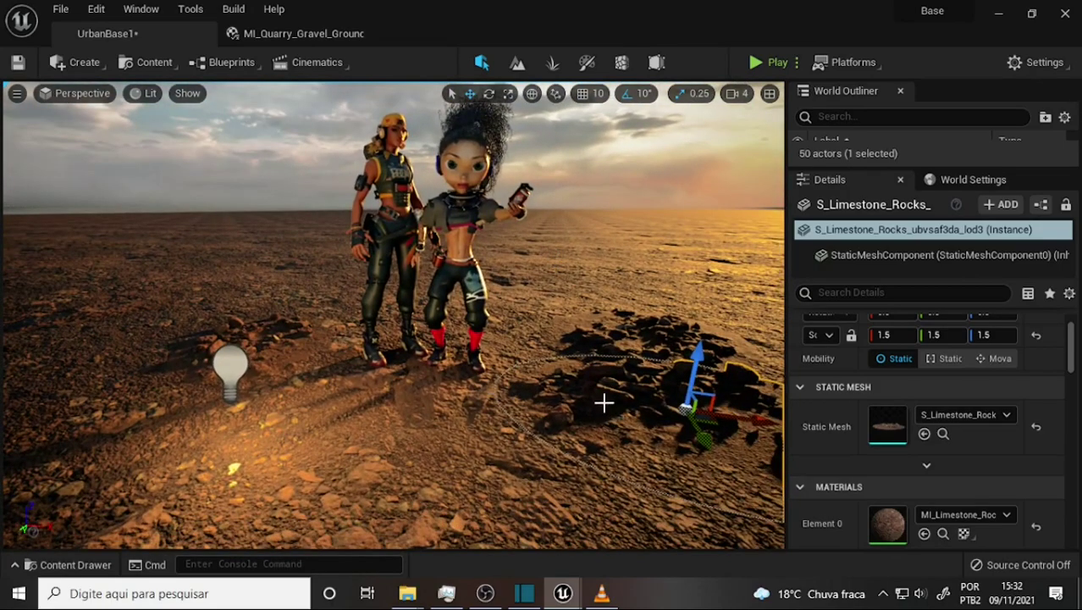
pyautogui.click(488, 596)
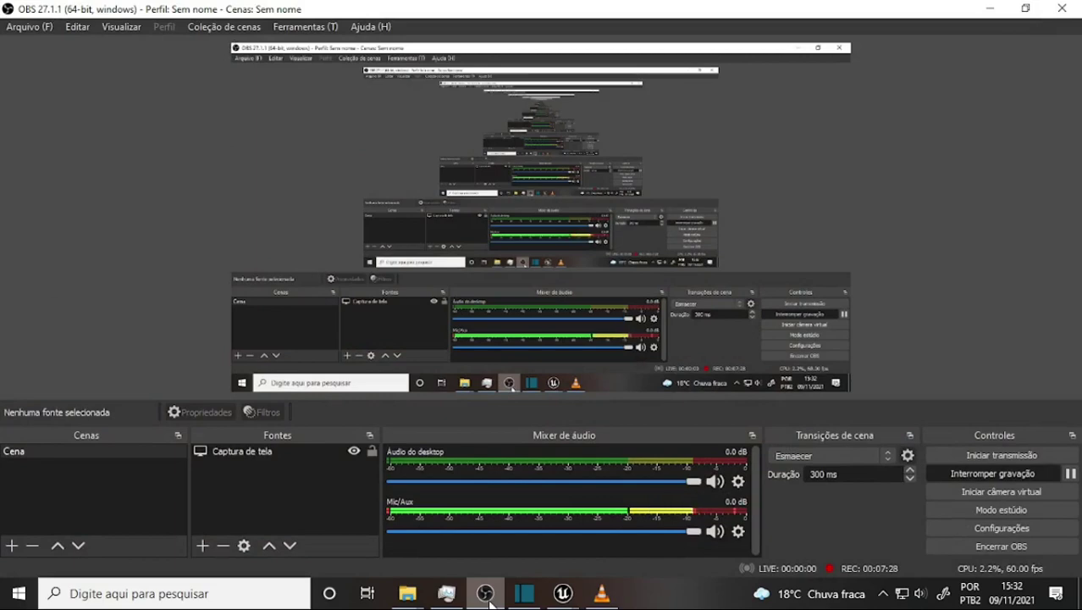
pyautogui.click(488, 598)
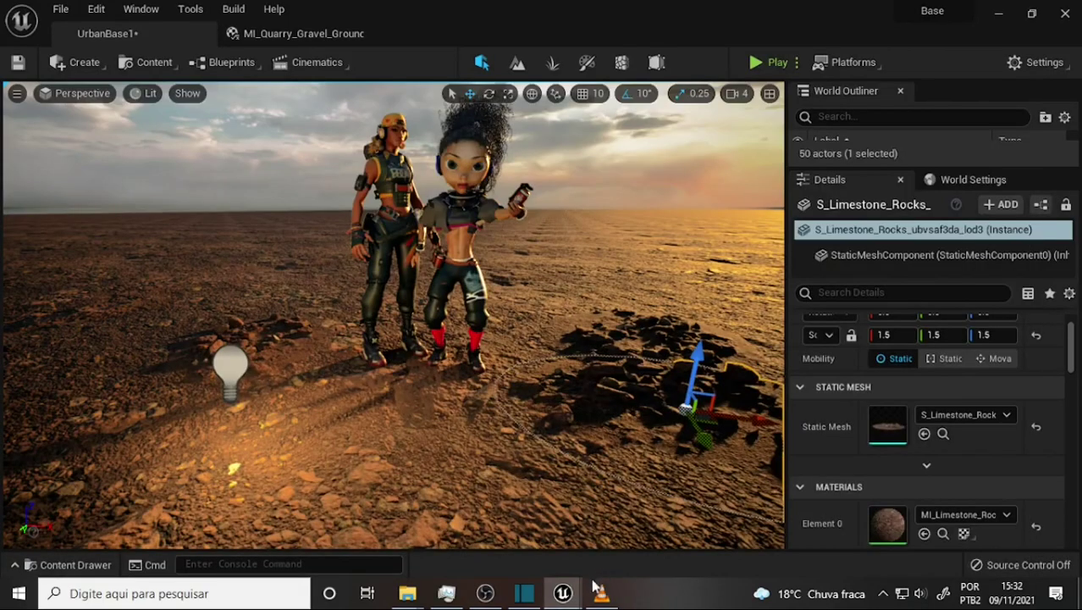
# Step: In Bridge, scroll the Limestone Quarry results and download the Limestone Rocks asset
pyautogui.moveTo(562, 592)
pyautogui.click(617, 546)
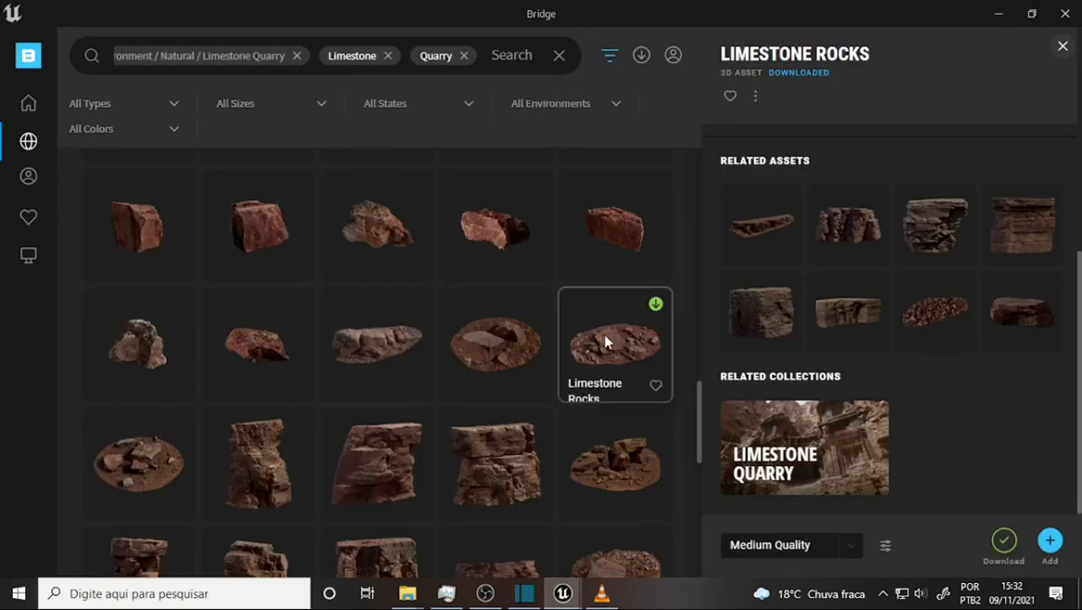
pyautogui.scroll(-1, 596, 336)
pyautogui.scroll(-1, 592, 329)
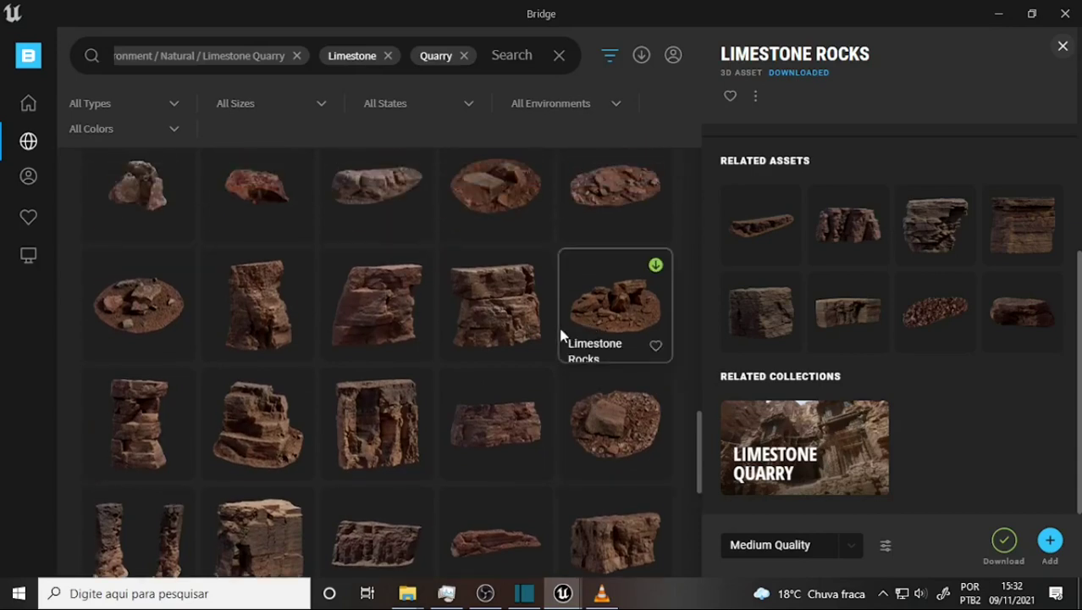
pyautogui.scroll(2, 559, 333)
pyautogui.scroll(-2, 557, 328)
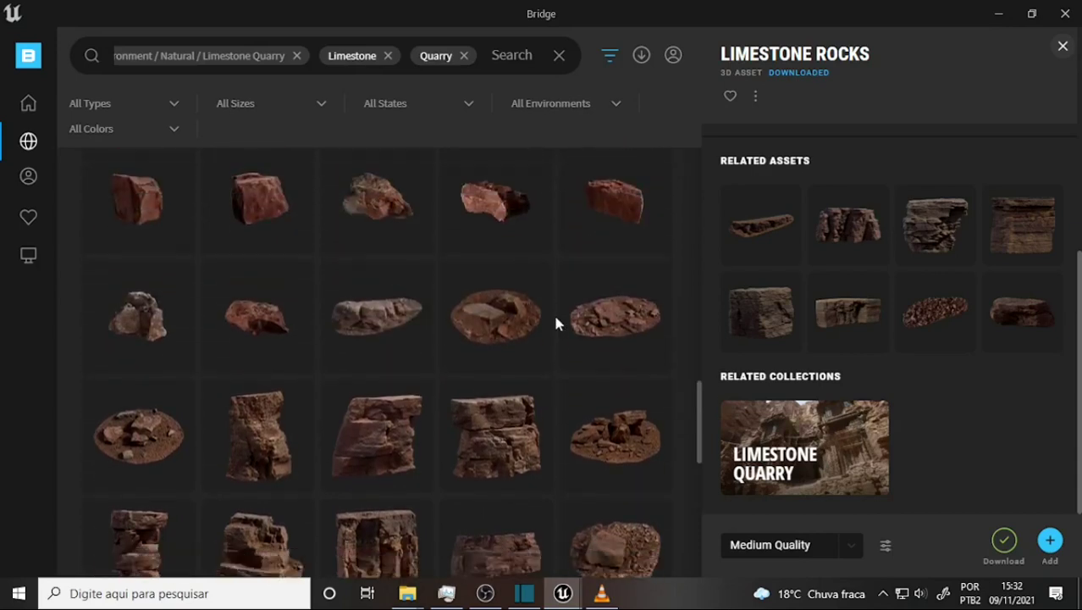
pyautogui.scroll(-3, 554, 326)
pyautogui.scroll(-1, 582, 319)
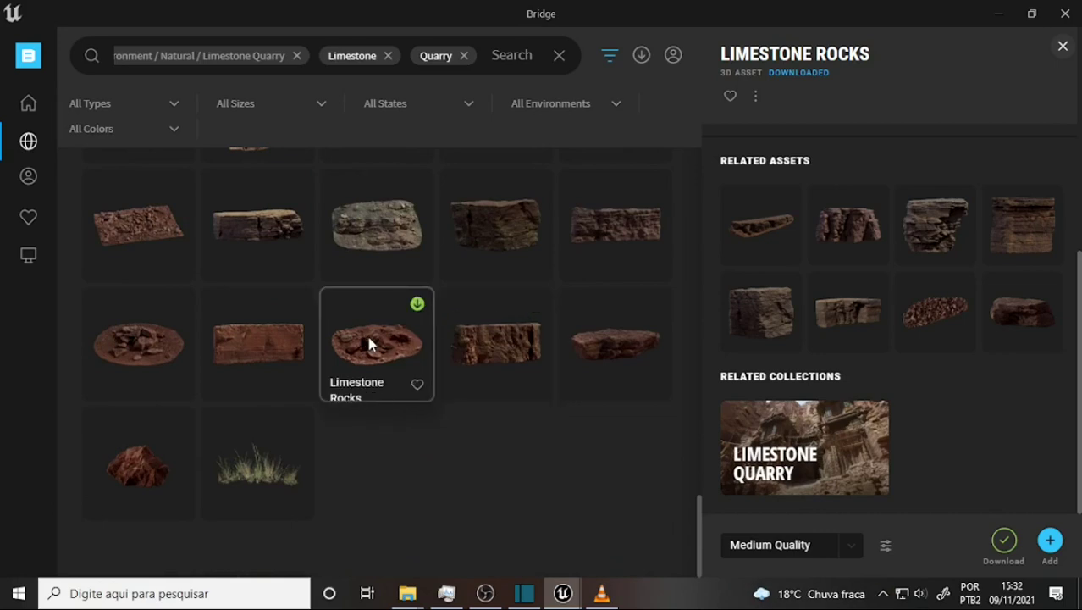
pyautogui.click(417, 306)
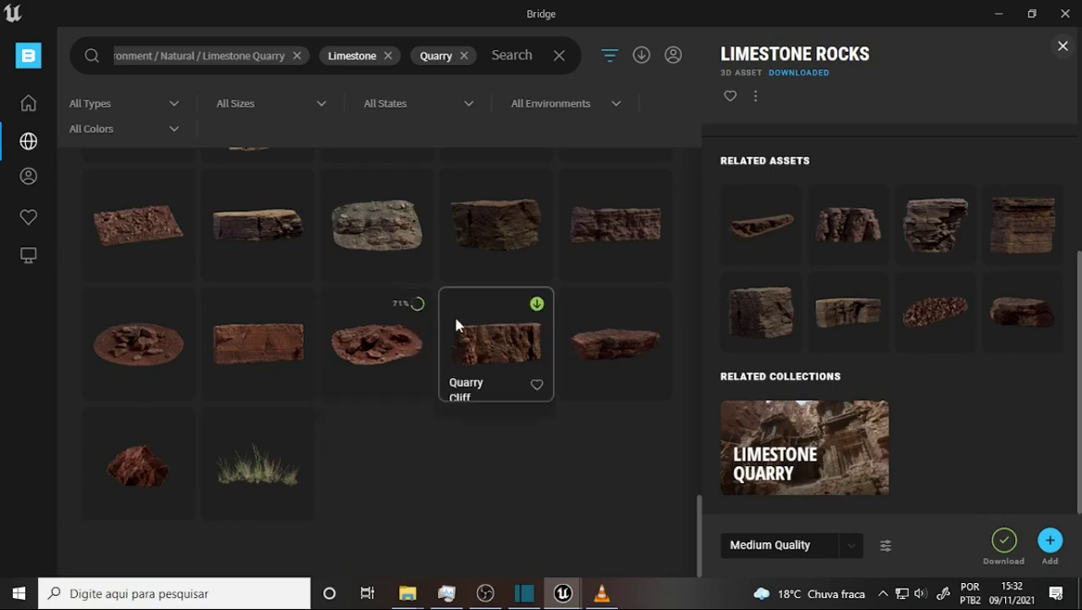
# Step: Select the flat Limestone Rocks ground patch and download it at Medium Quality
pyautogui.scroll(1, 451, 310)
pyautogui.scroll(2, 451, 310)
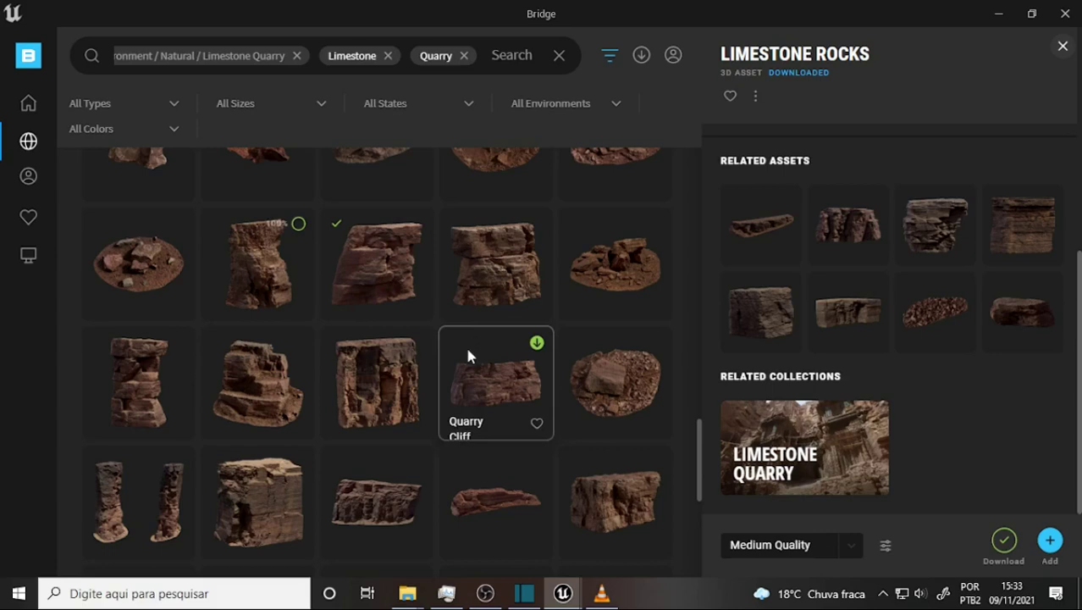
pyautogui.click(655, 234)
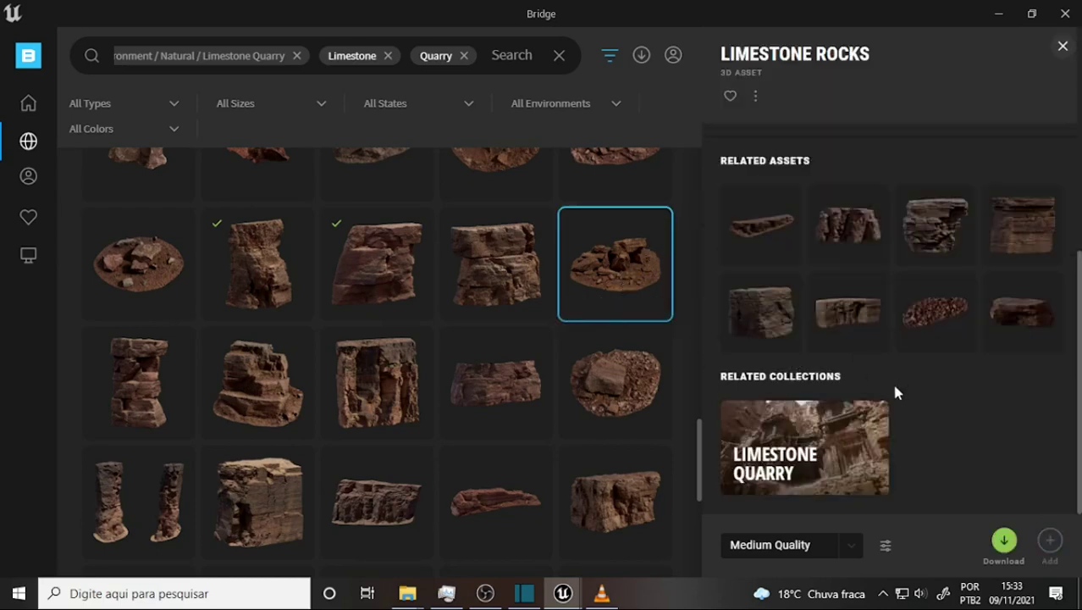
pyautogui.click(1003, 542)
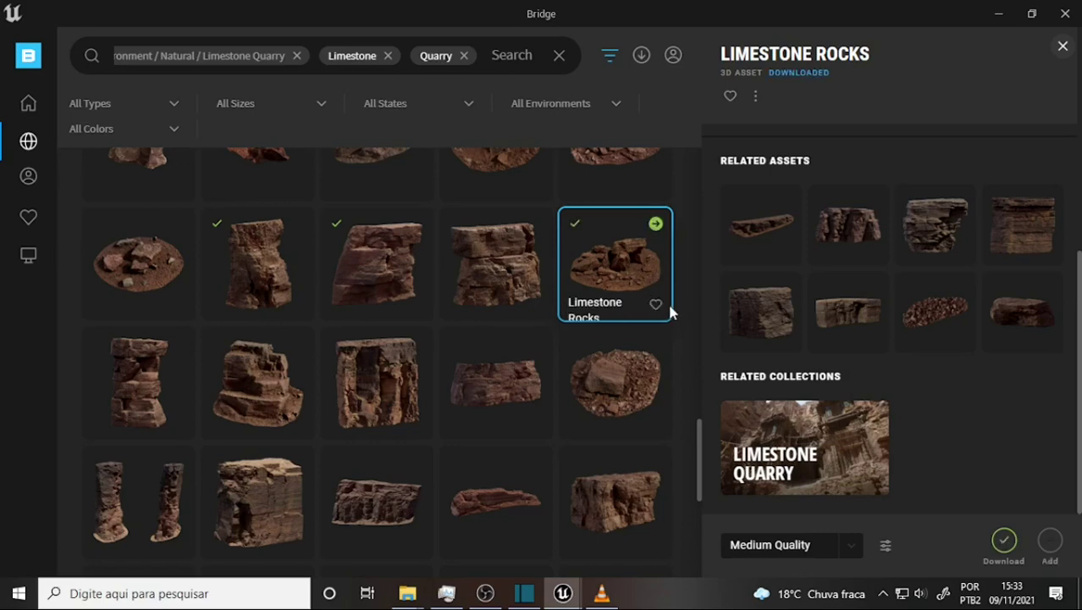
pyautogui.moveTo(563, 590)
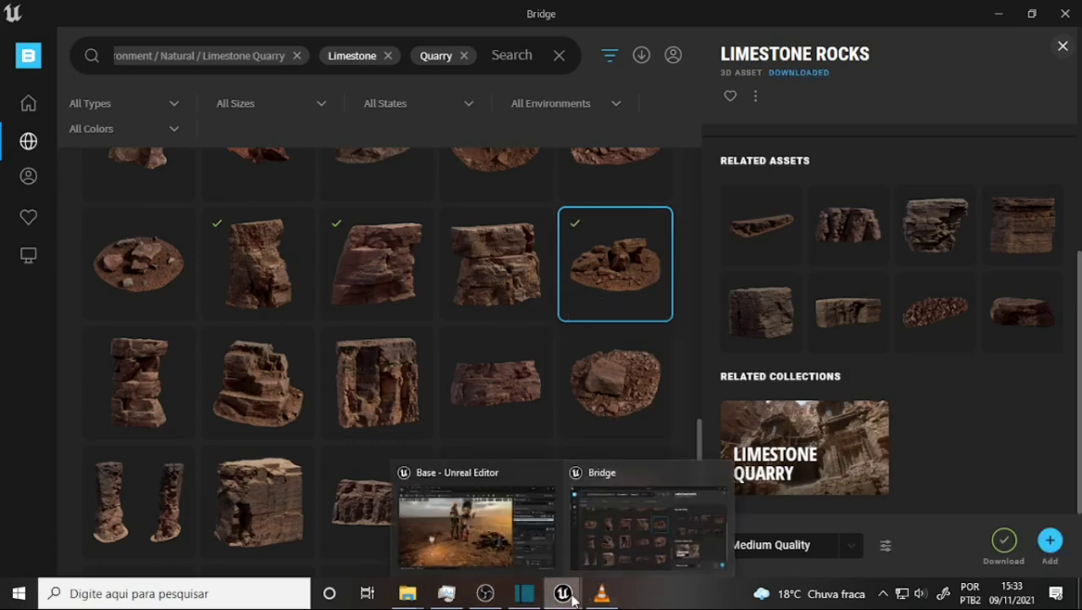
# Step: In the Content Drawer, browse Quarry_Gravel_Ground, 3D_Assets, Limestone Rocks, then the Megascans folder
pyautogui.click(511, 564)
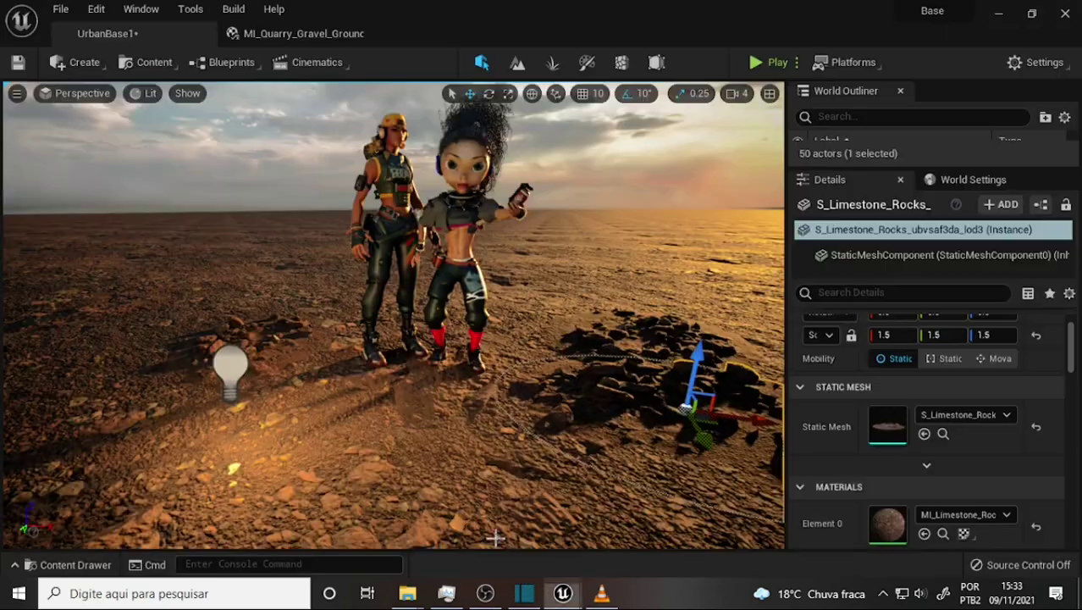
pyautogui.click(64, 564)
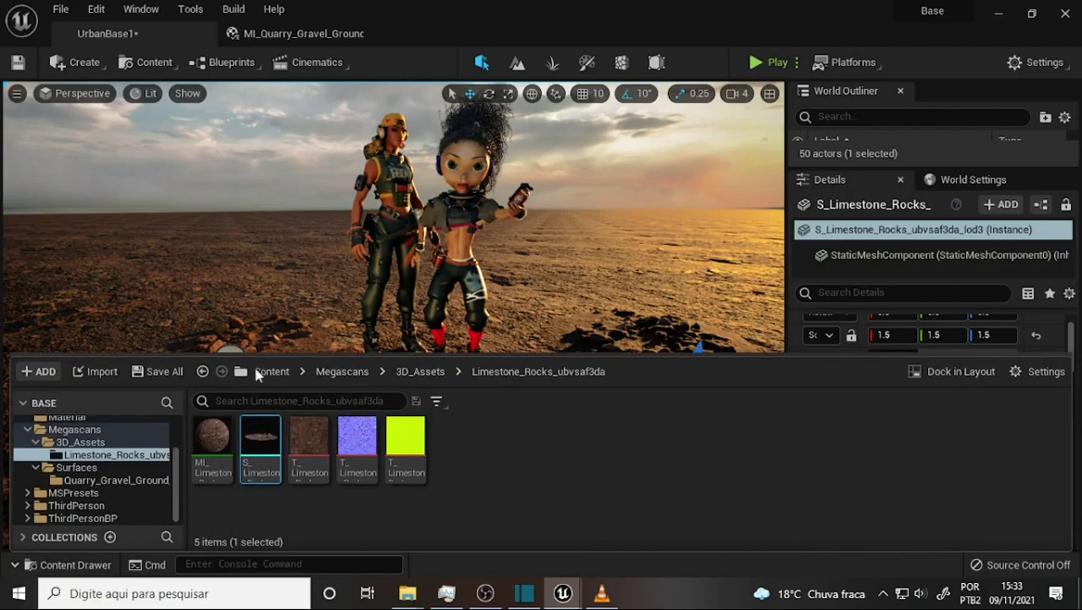
pyautogui.click(81, 480)
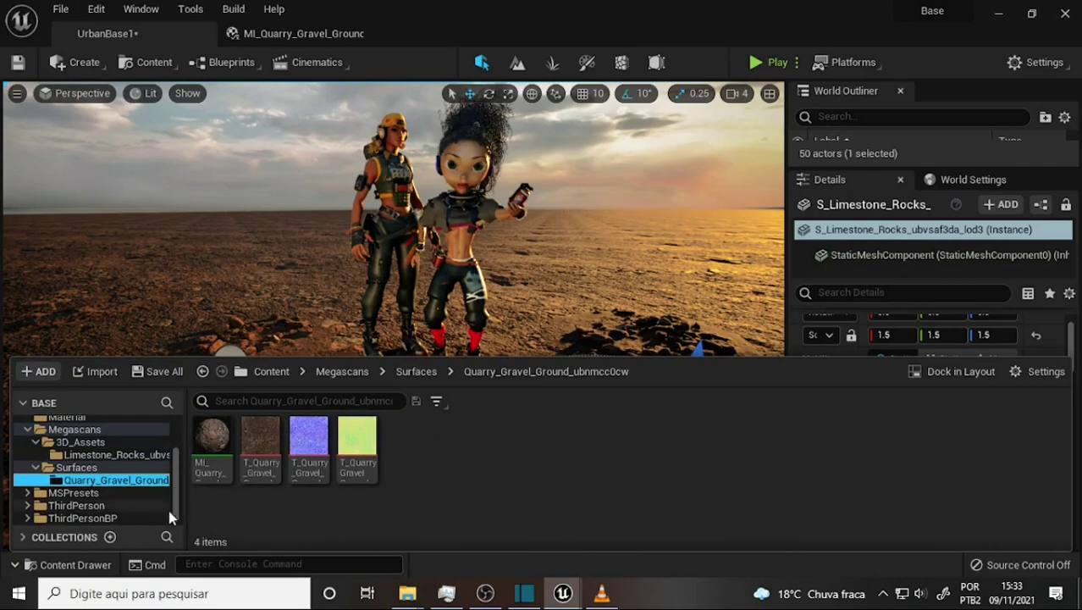
pyautogui.click(82, 442)
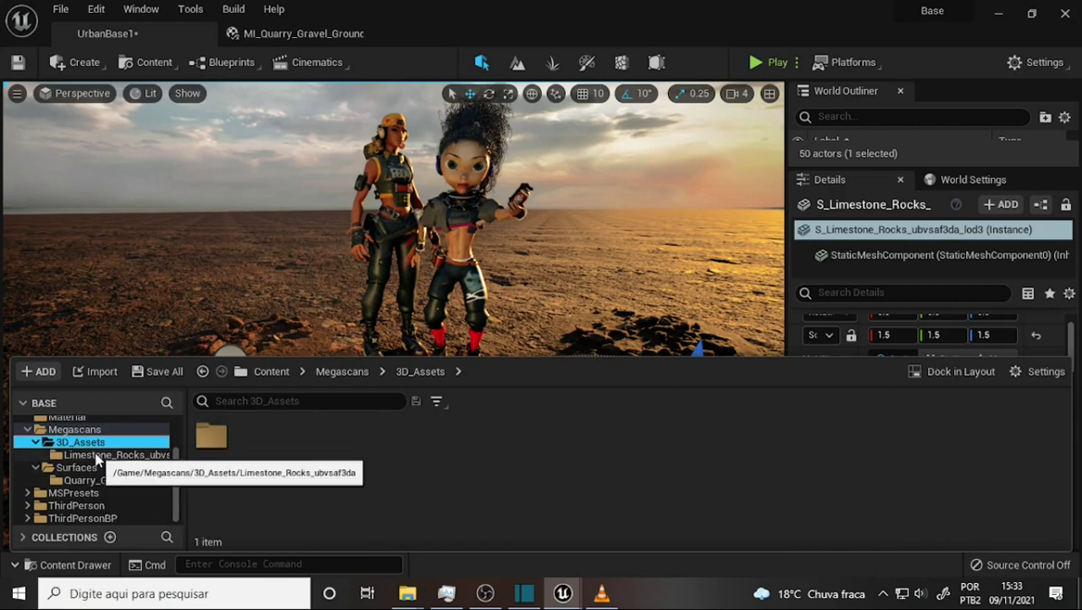
pyautogui.click(97, 455)
pyautogui.click(82, 441)
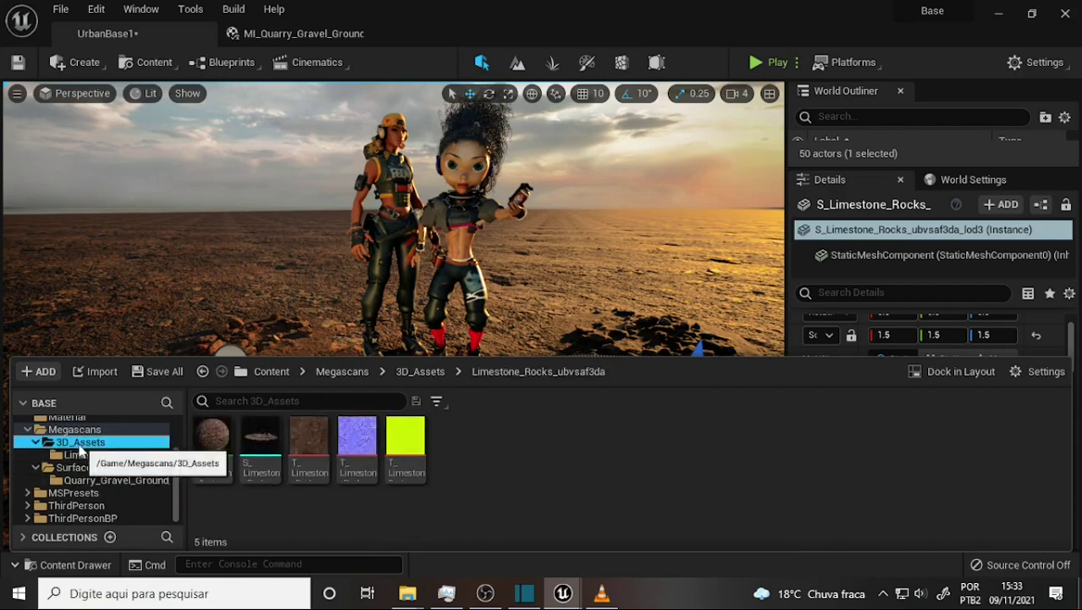
pyautogui.click(36, 469)
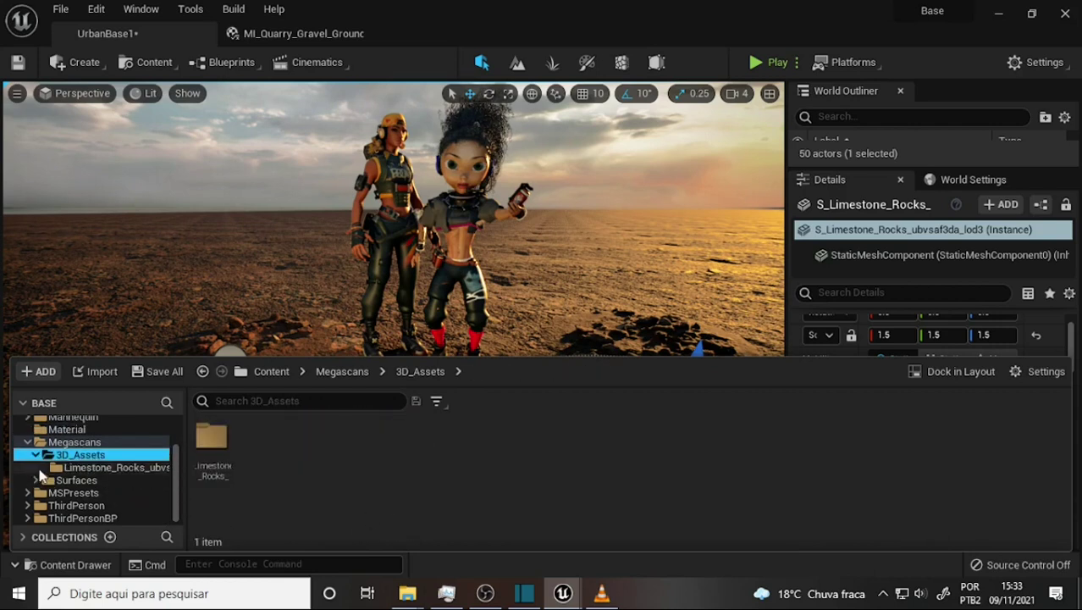
pyautogui.click(71, 445)
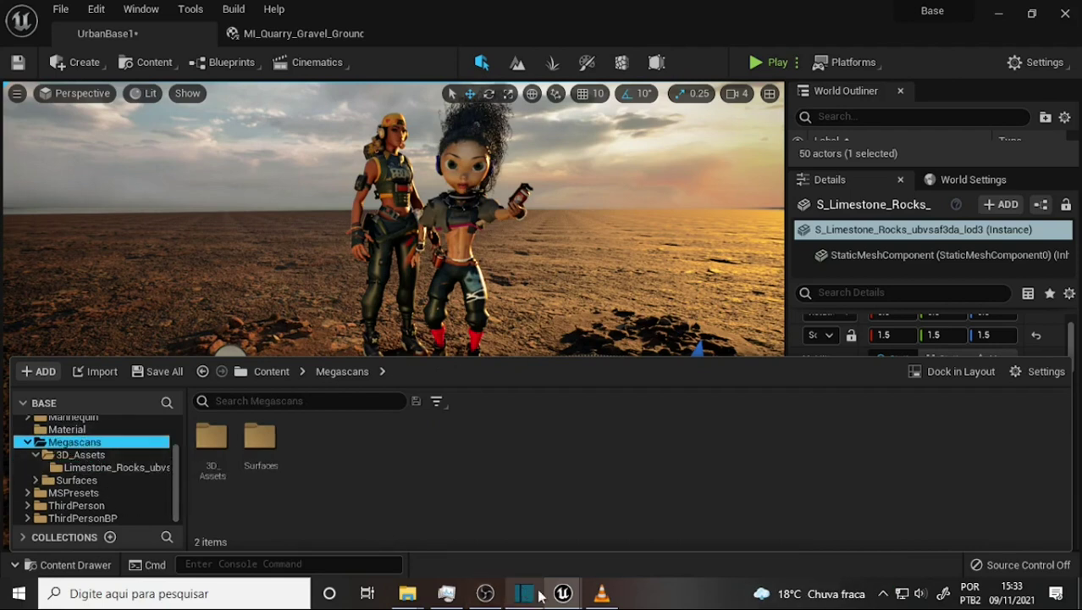
# Step: Look over the Limestone Quarry assets in Bridge, then go back to the Unreal level
pyautogui.moveTo(562, 593)
pyautogui.click(641, 561)
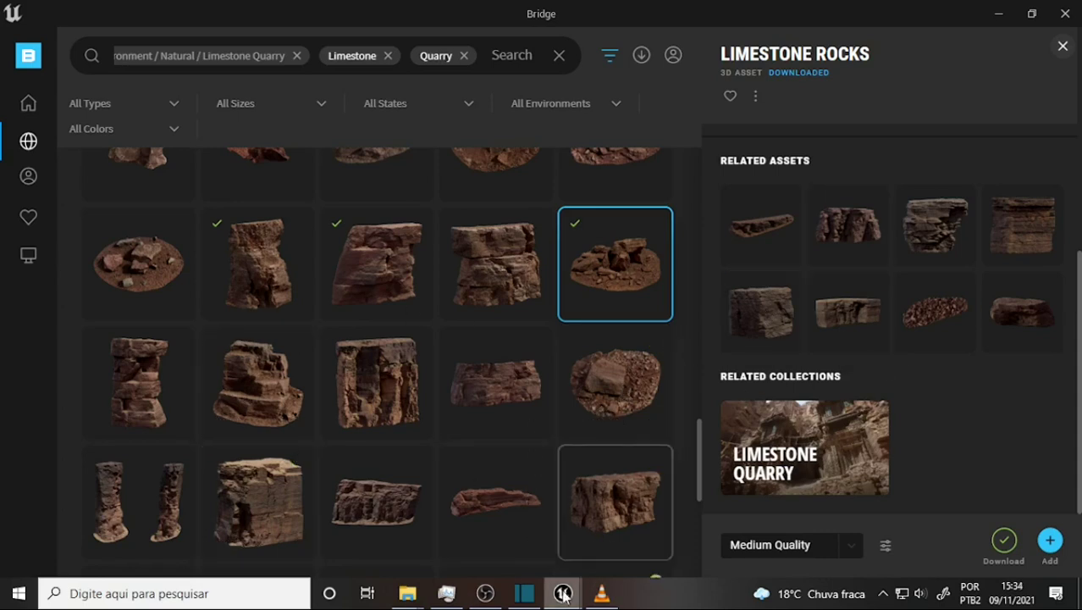
pyautogui.moveTo(563, 591)
pyautogui.click(521, 594)
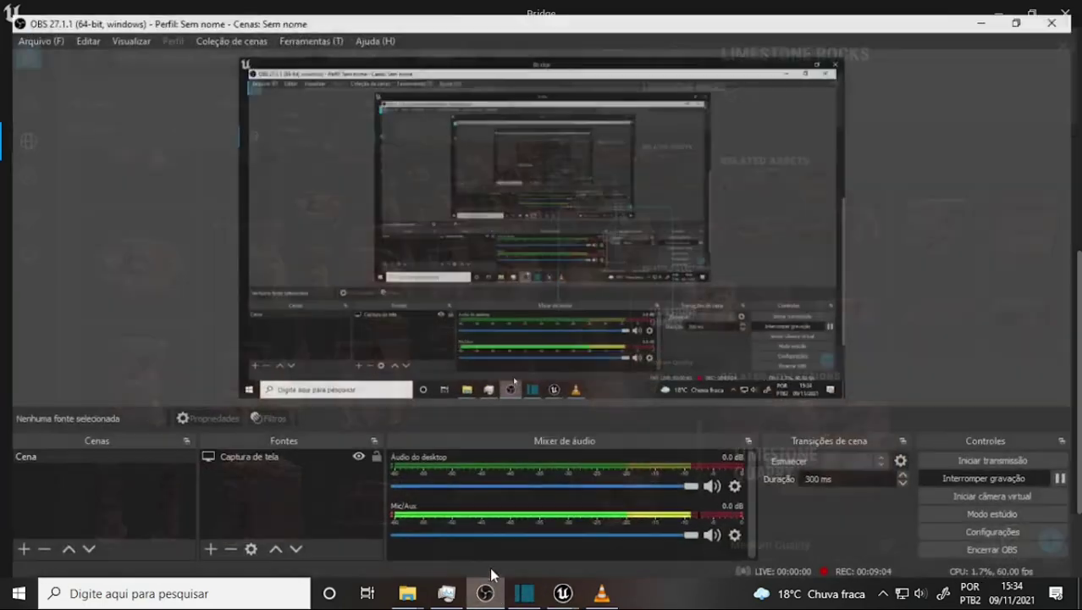
pyautogui.moveTo(560, 592)
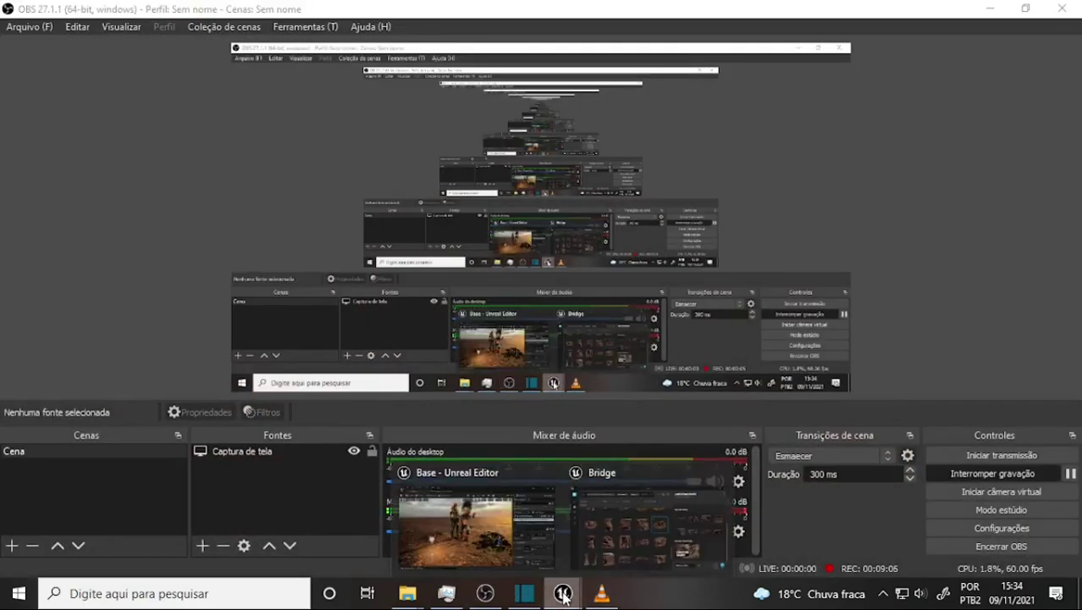
pyautogui.click(480, 523)
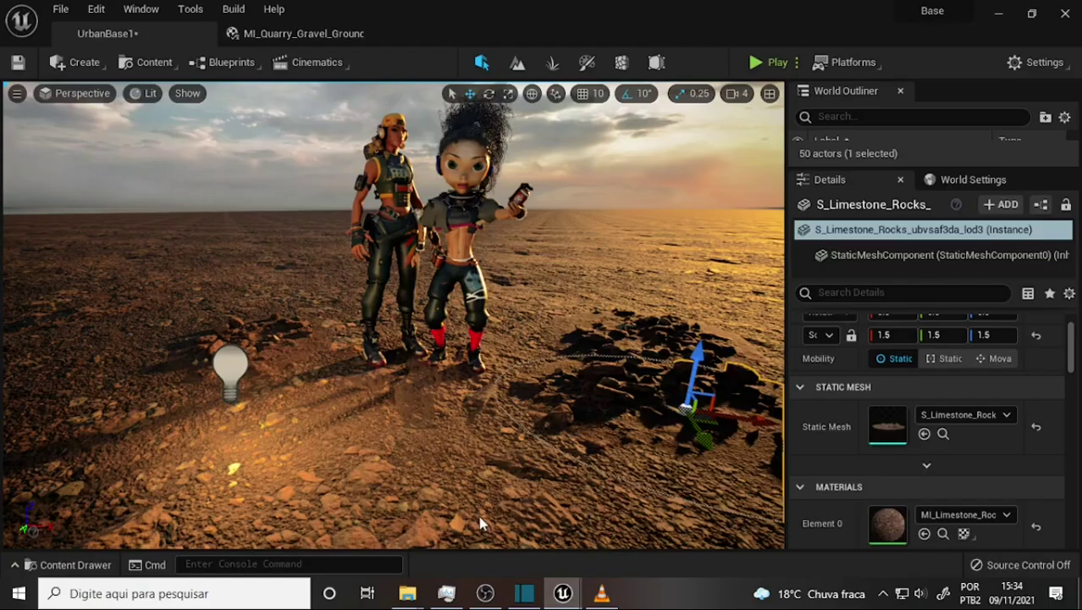
# Step: Place a test cliff from Quarry_Cliff_ubotefpda left of the characters, then delete it
pyautogui.click(71, 564)
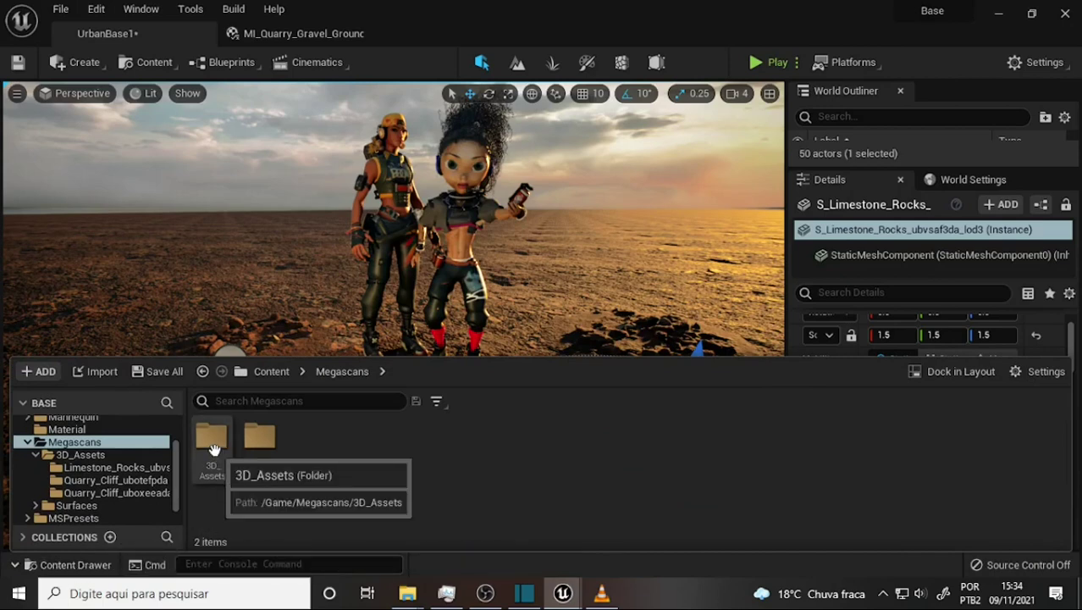
pyautogui.click(213, 449)
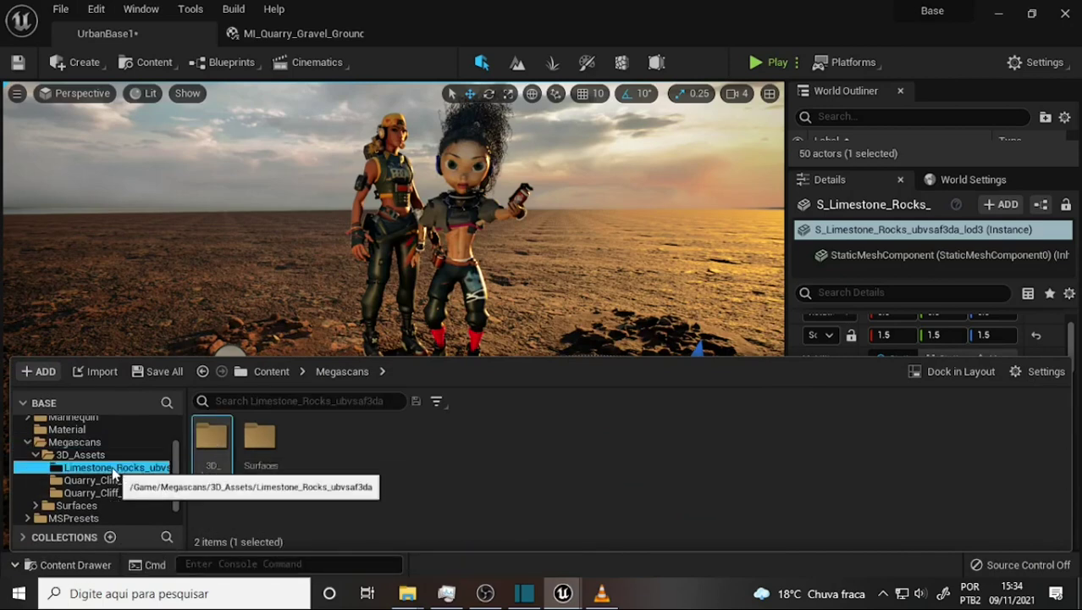
pyautogui.click(102, 468)
pyautogui.click(106, 480)
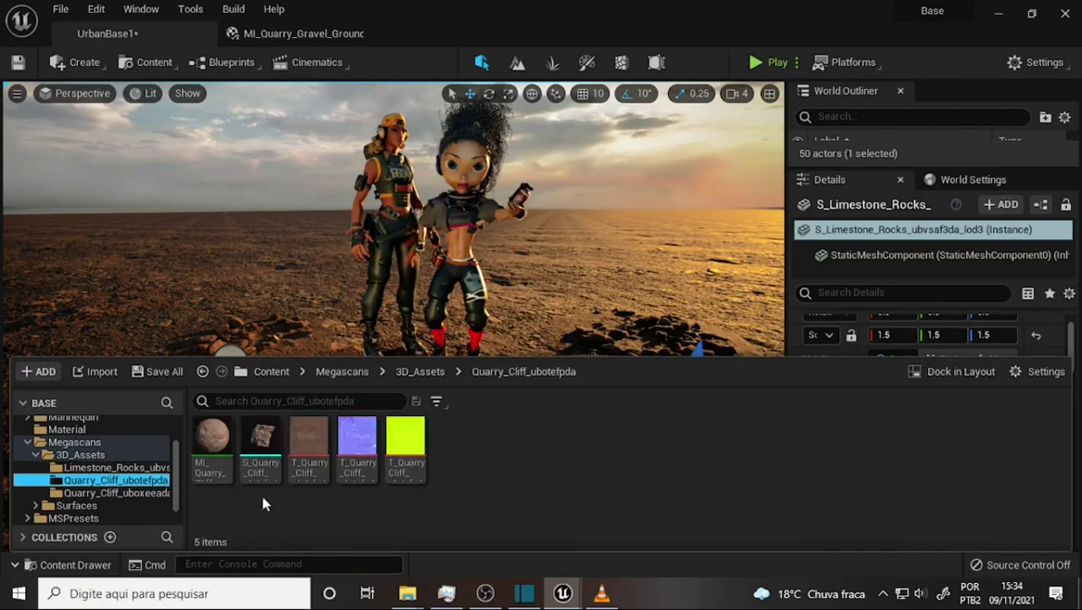
pyautogui.moveTo(269, 453)
pyautogui.mouseDown()
pyautogui.moveTo(297, 348)
pyautogui.moveTo(188, 325)
pyautogui.mouseUp()
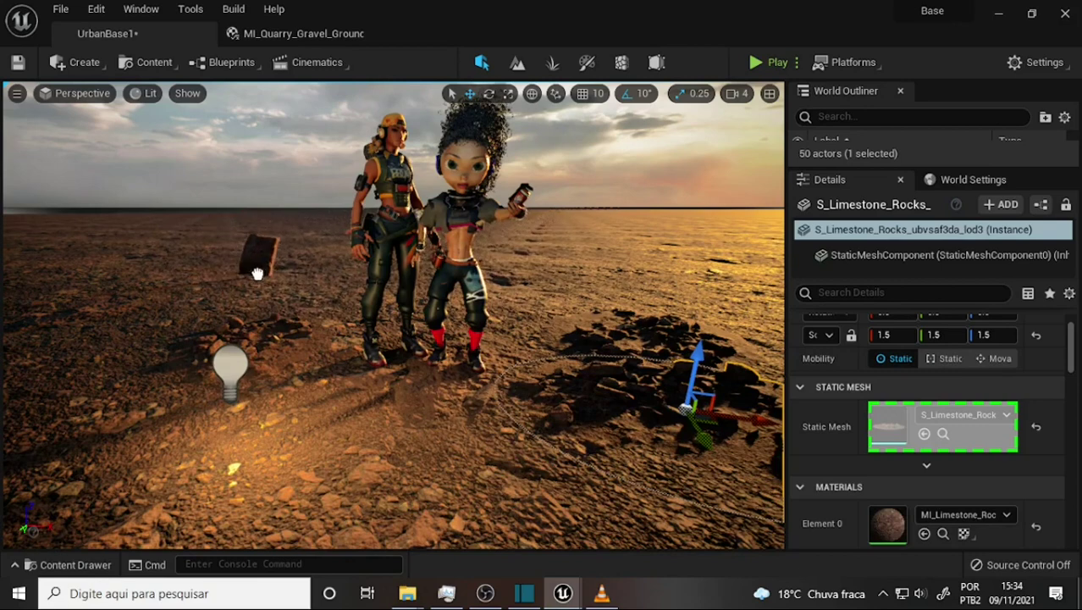
pyautogui.moveTo(188, 325); pyautogui.dragTo(254, 279)
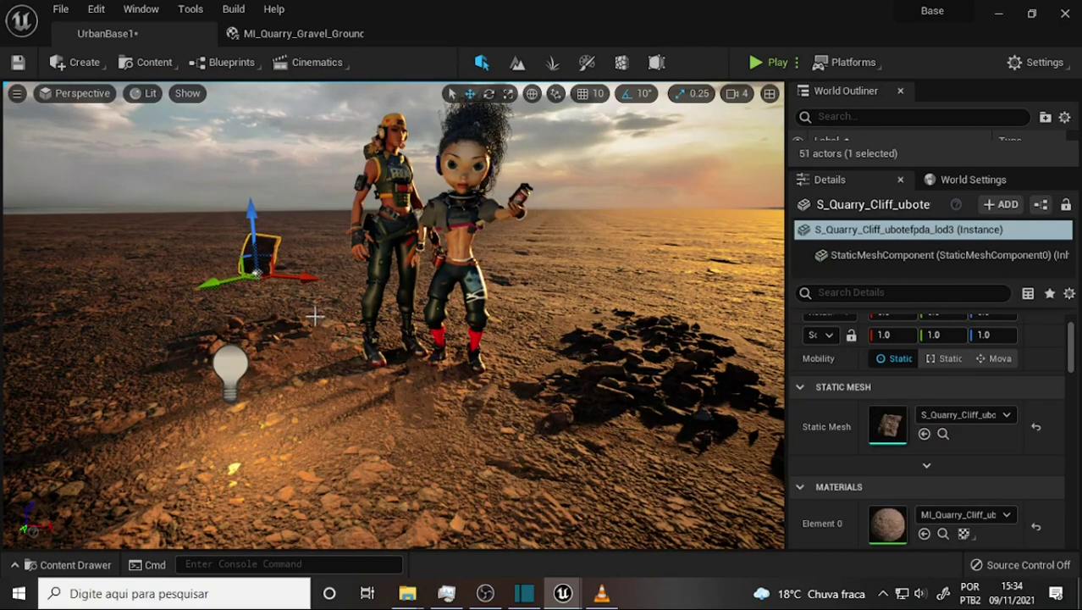
pyautogui.press('Delete')
# Step: Drag the tall S_Quarry_Cliff_uboxeeada mesh into the level left of the characters
pyautogui.click(121, 565)
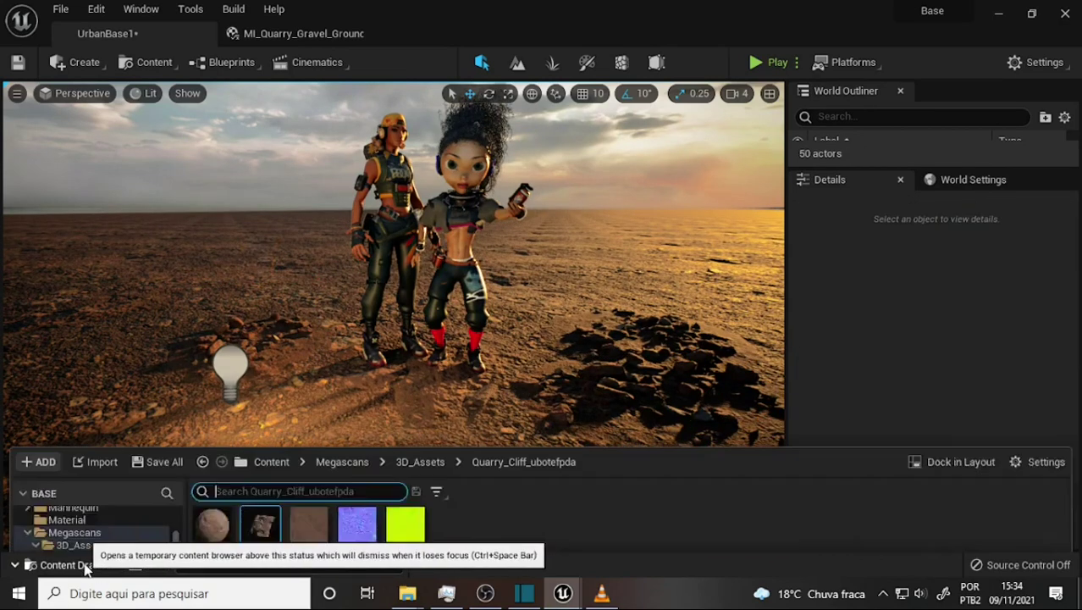
pyautogui.click(127, 494)
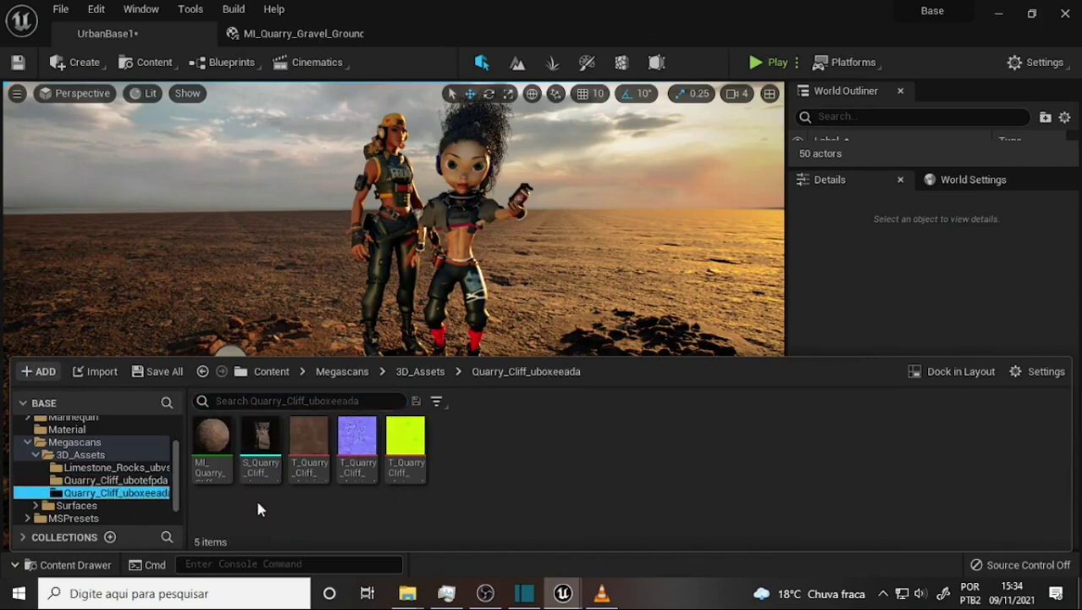
pyautogui.moveTo(260, 440)
pyautogui.mouseDown()
pyautogui.moveTo(277, 307)
pyautogui.moveTo(296, 400)
pyautogui.moveTo(208, 305)
pyautogui.mouseUp()
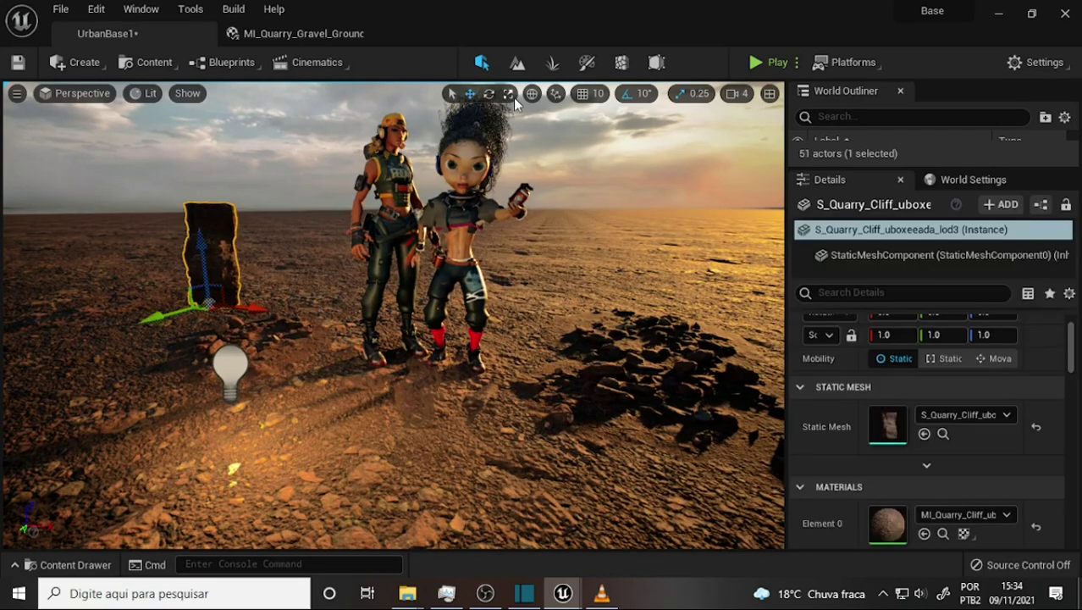
# Step: Scale the quarry cliff to 1.75, nudge its position, and rotate it about -50°
pyautogui.click(508, 94)
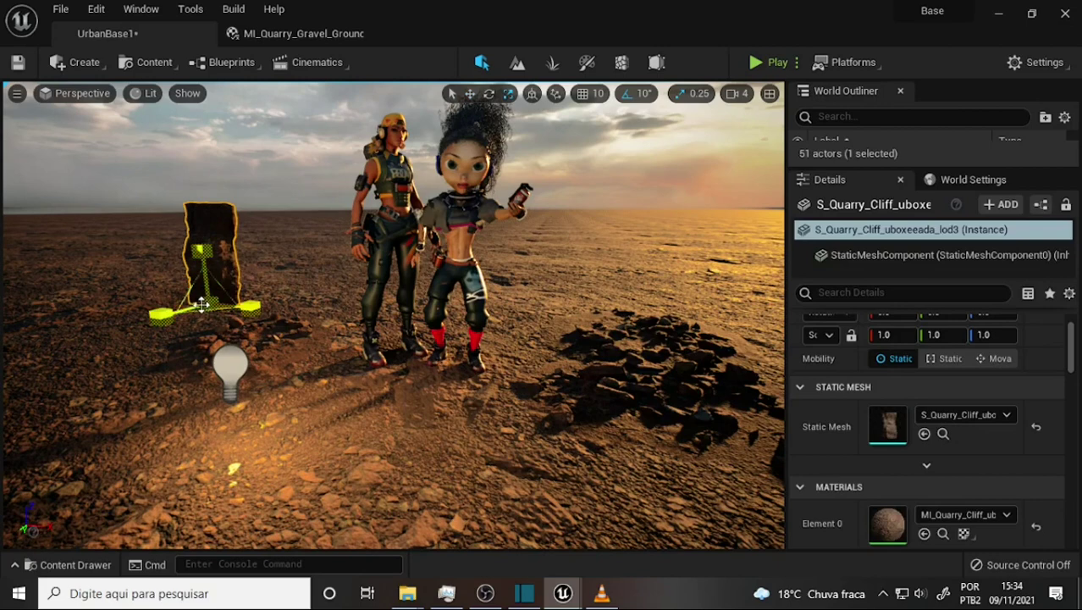
pyautogui.moveTo(201, 305)
pyautogui.mouseDown()
pyautogui.moveTo(222, 279)
pyautogui.moveTo(242, 292)
pyautogui.mouseUp()
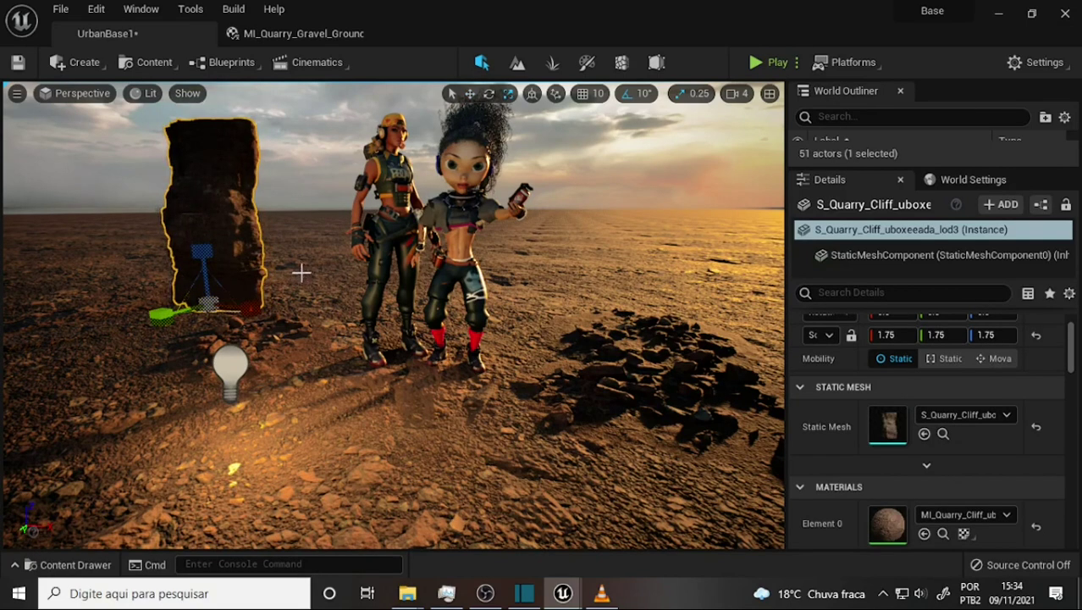
pyautogui.click(469, 93)
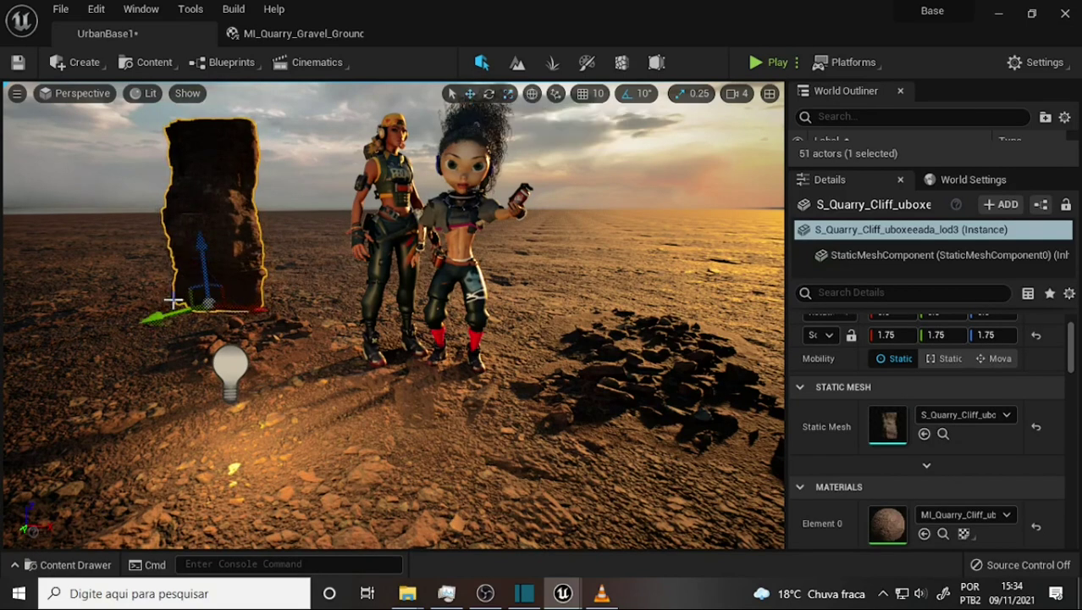
pyautogui.moveTo(200, 279); pyautogui.dragTo(286, 307)
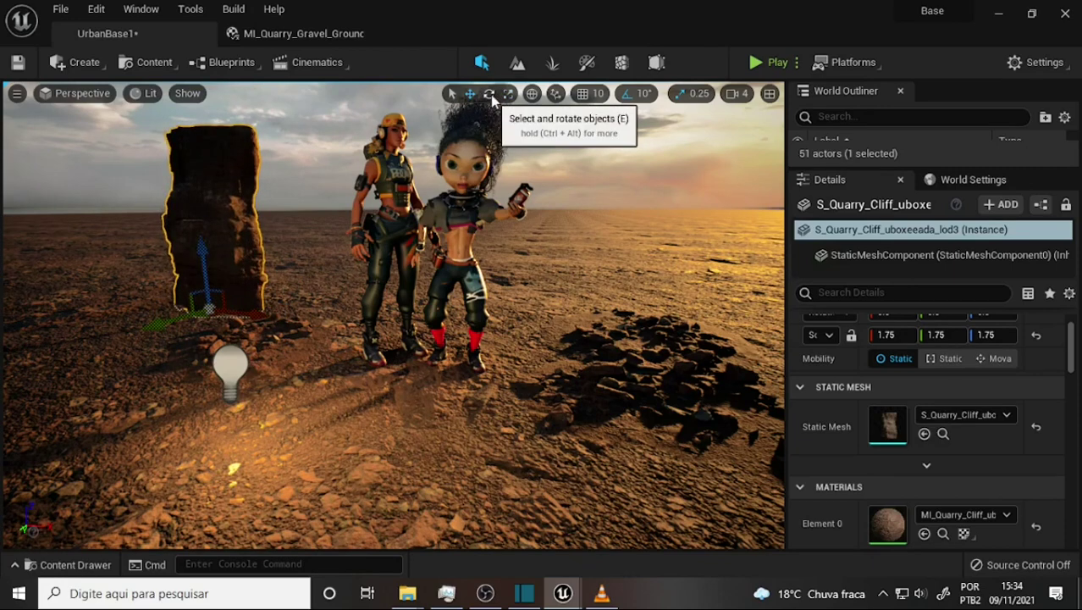
pyautogui.click(489, 94)
pyautogui.moveTo(155, 340); pyautogui.dragTo(309, 296)
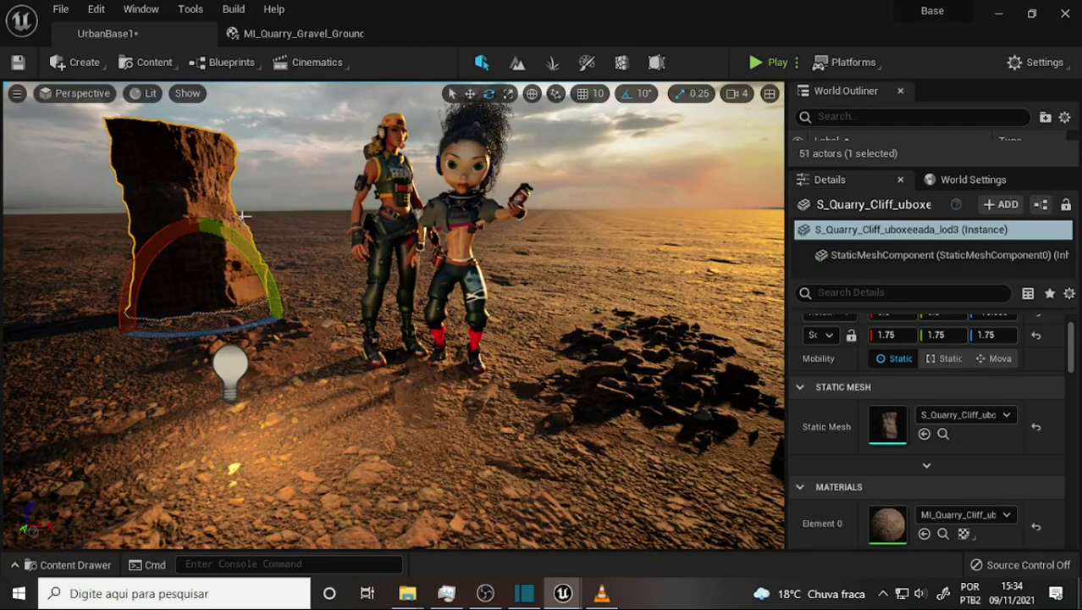
pyautogui.scroll(3, 214, 234)
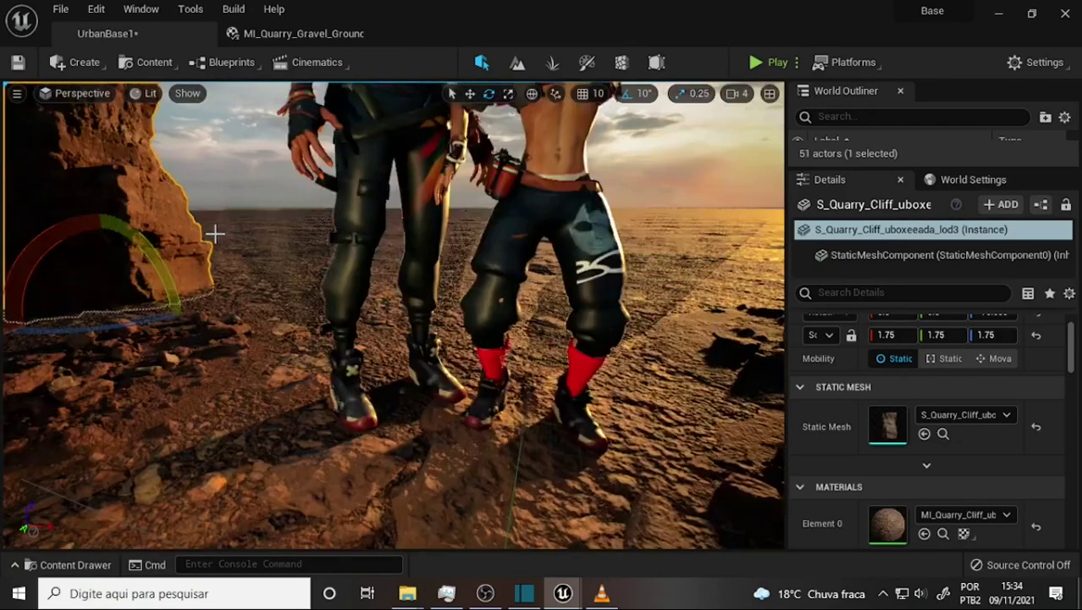
pyautogui.scroll(-3, 215, 233)
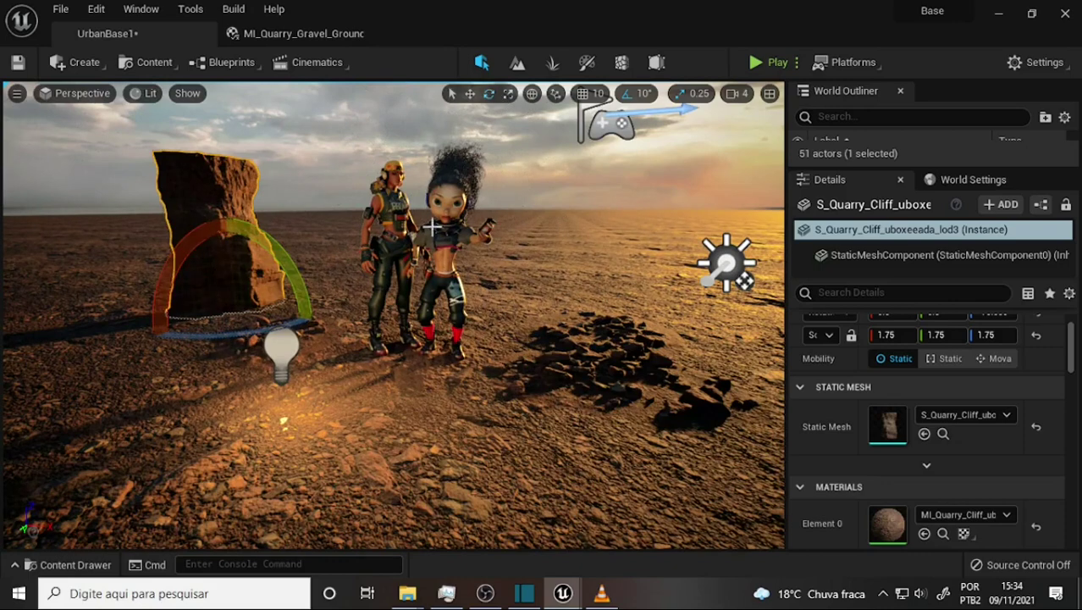
# Step: Inspect the Quarry_Cliff_ubotefpda folder's assets in the Content Drawer
pyautogui.click(77, 564)
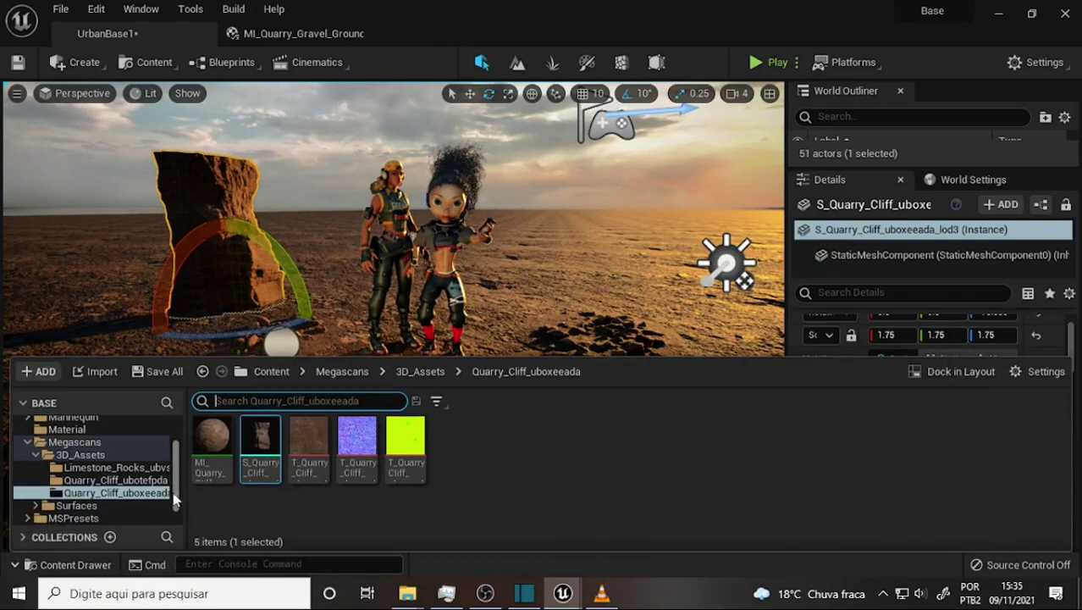
pyautogui.click(116, 480)
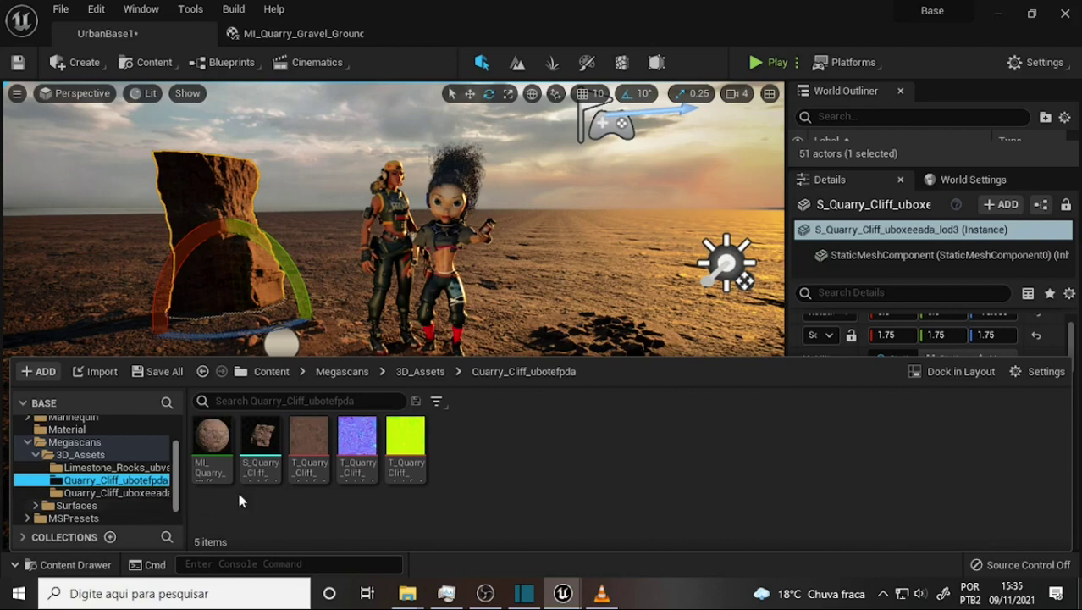
pyautogui.click(536, 453)
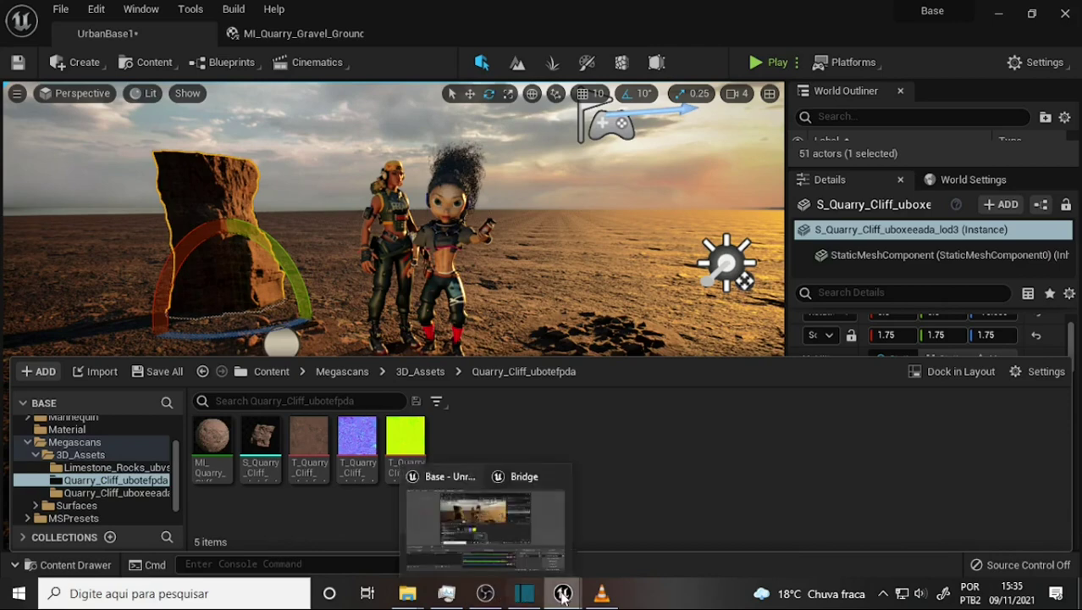
pyautogui.moveTo(601, 592)
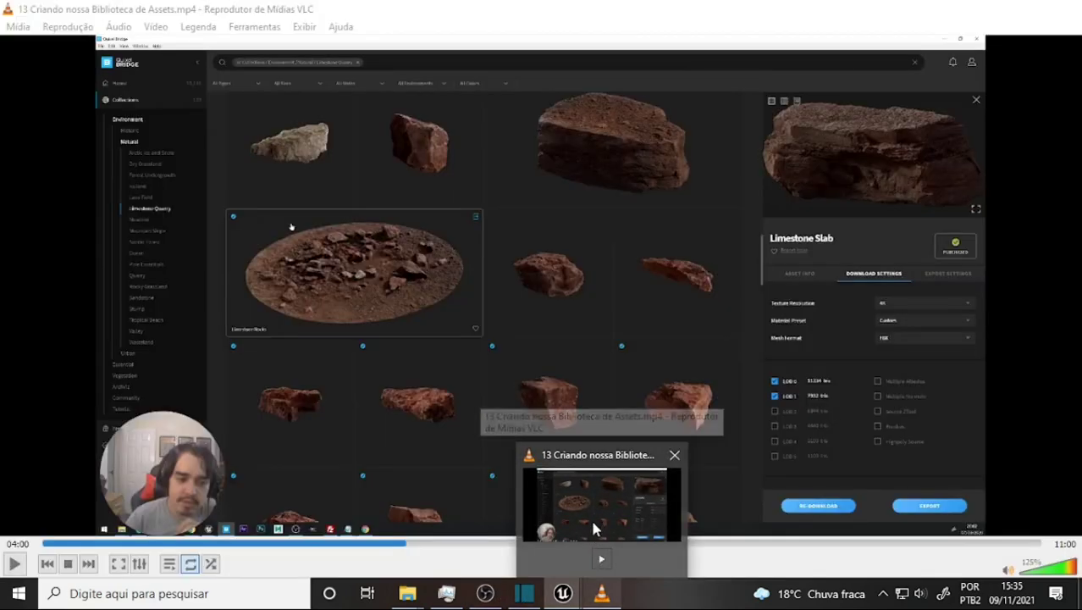
# Step: In Bridge, scroll the Limestone Quarry grid and download the Limestone Slab
pyautogui.moveTo(562, 593)
pyautogui.click(605, 516)
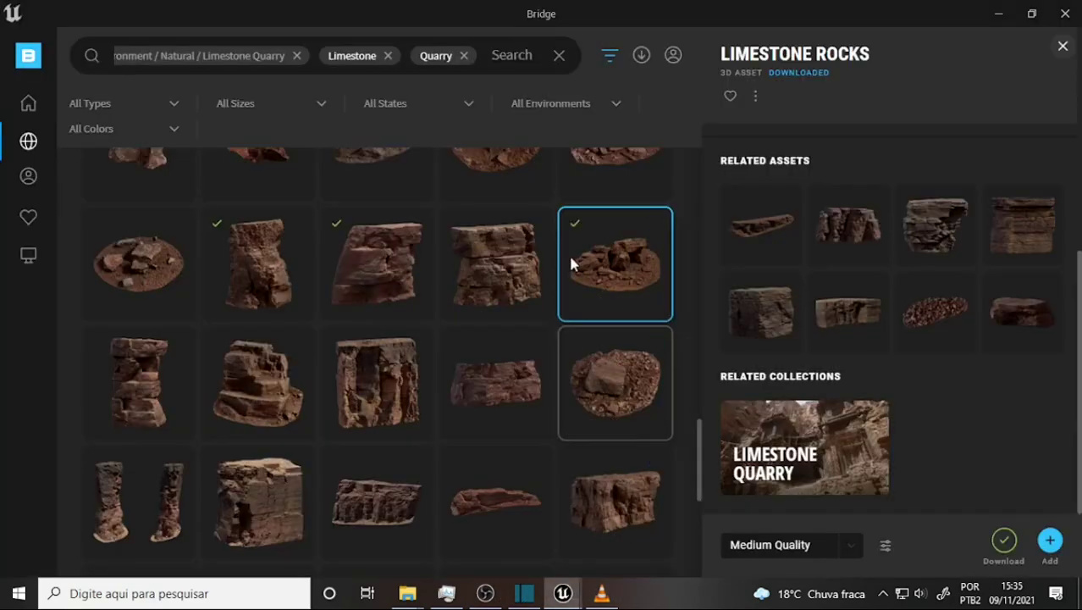
pyautogui.scroll(-5, 548, 279)
pyautogui.scroll(3, 546, 269)
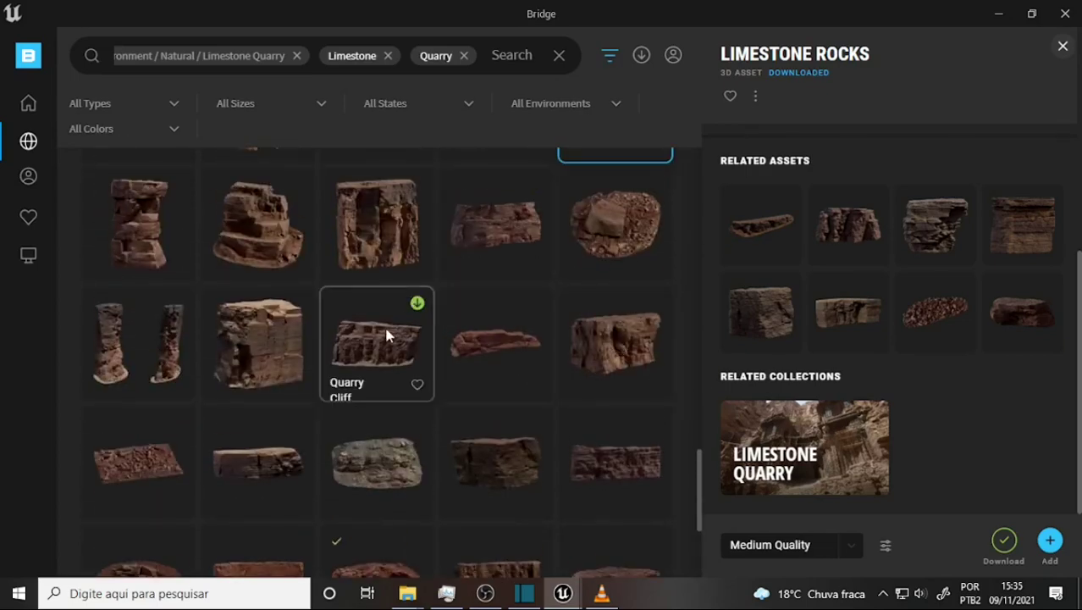
pyautogui.scroll(-1, 386, 336)
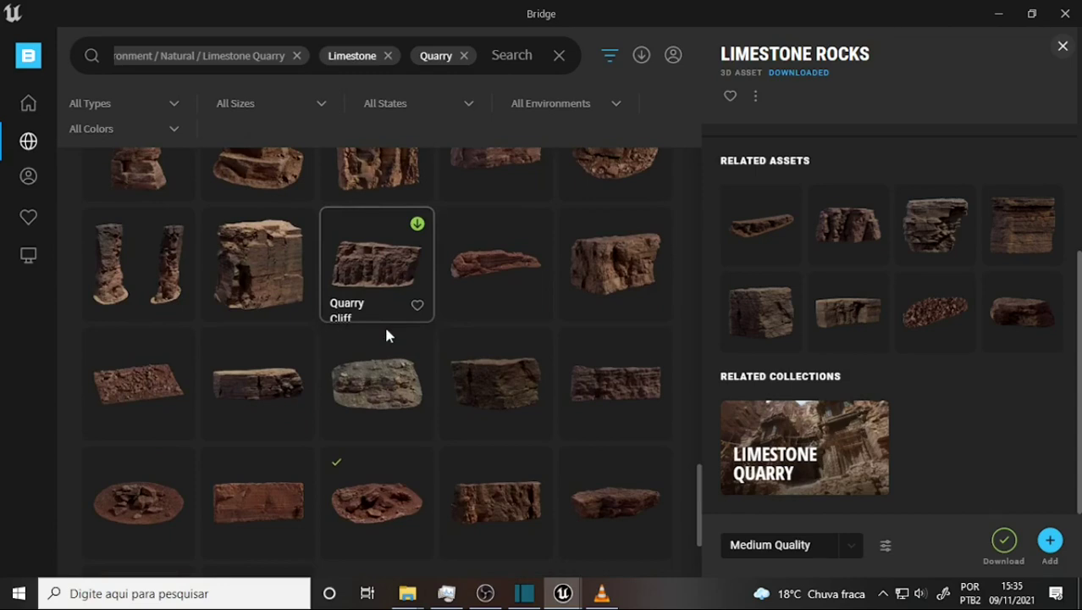
pyautogui.scroll(-2, 386, 332)
pyautogui.scroll(1, 388, 335)
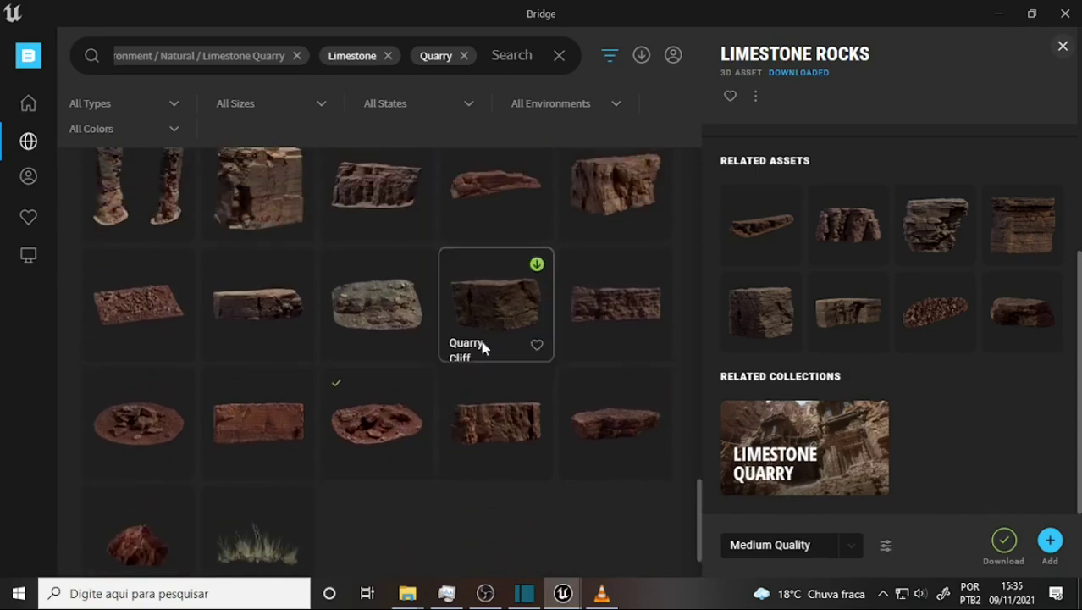
pyautogui.scroll(-1, 499, 415)
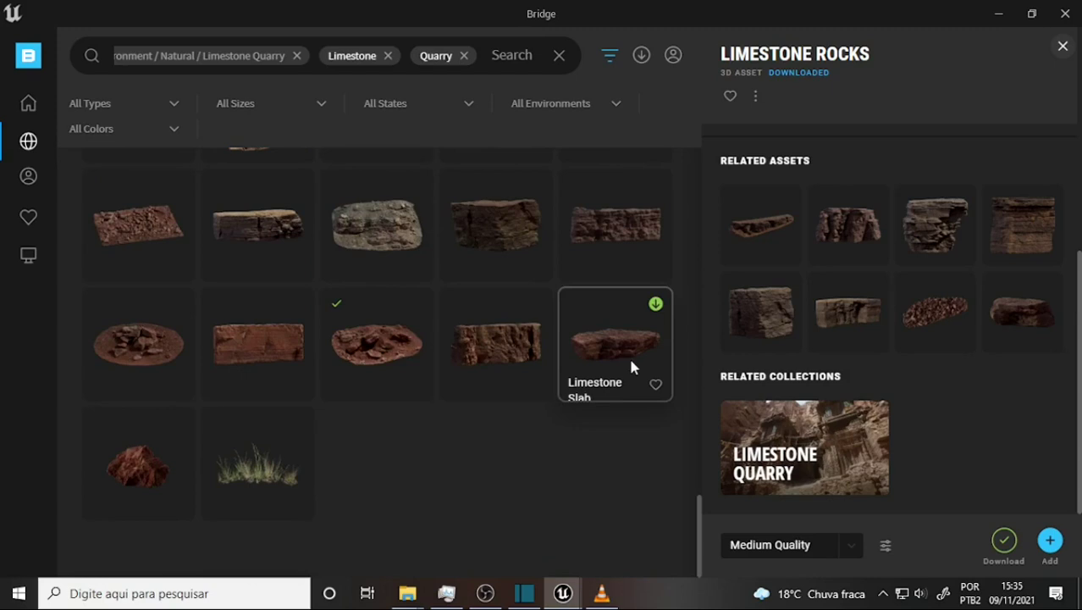
pyautogui.click(655, 305)
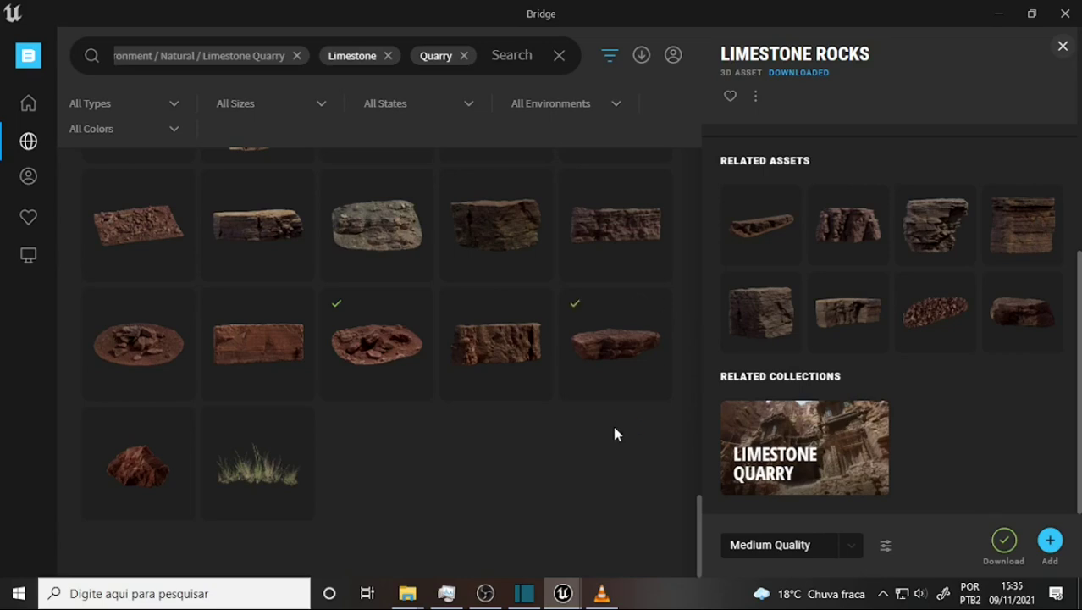
pyautogui.moveTo(617, 342)
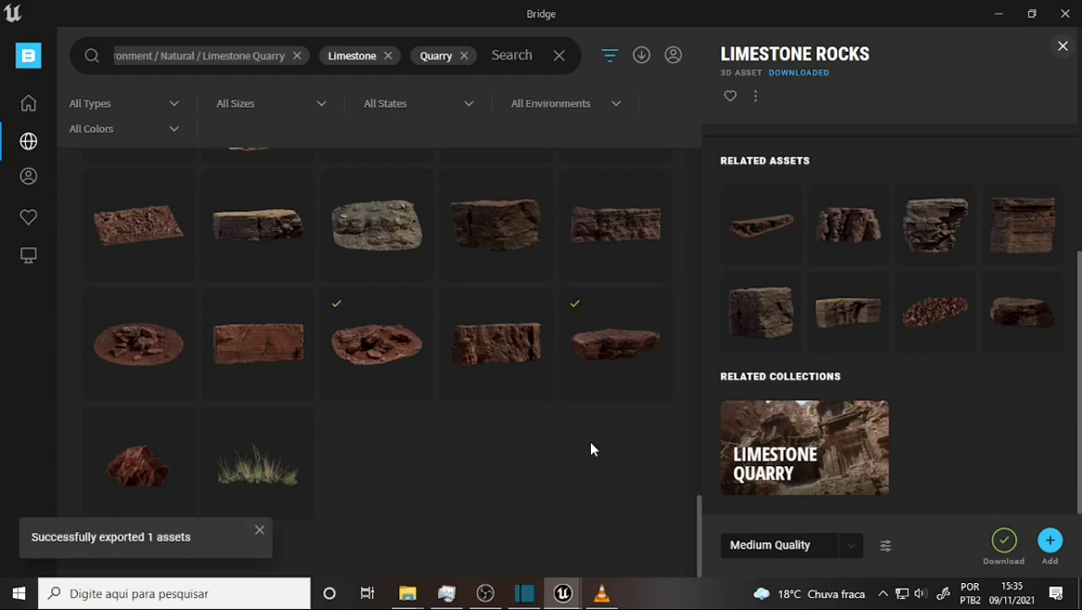
# Step: Check the tutorial video, then return to Unreal and open the Content Drawer
pyautogui.click(601, 595)
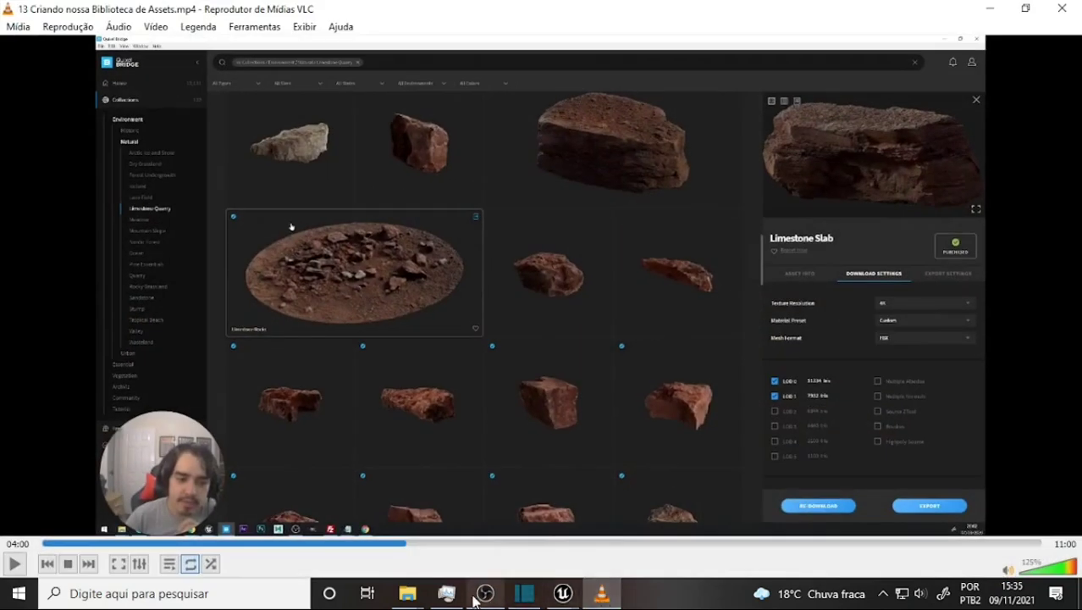
pyautogui.moveTo(563, 593)
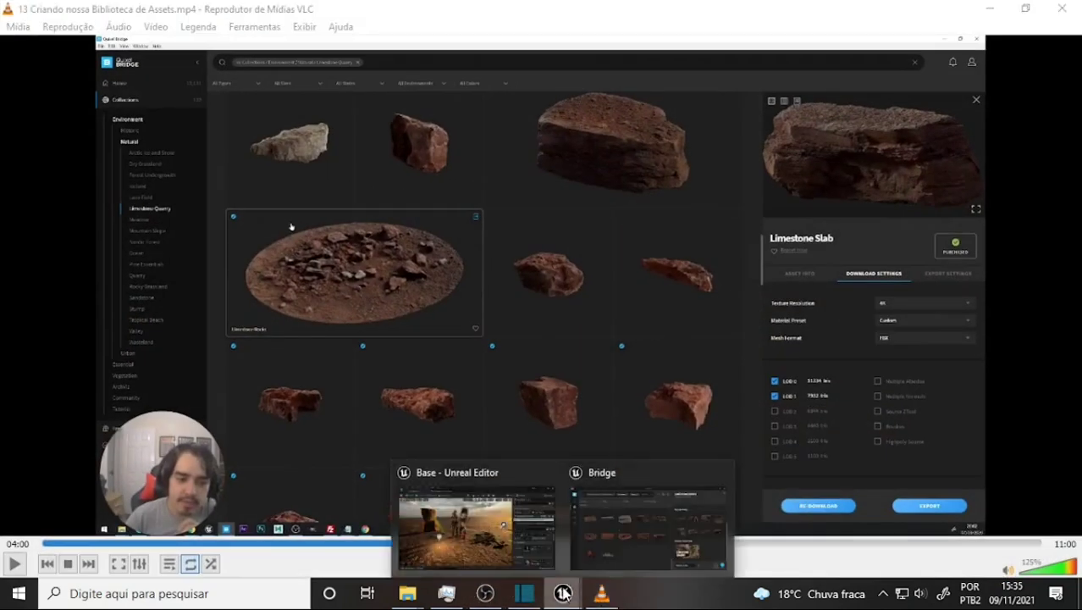
pyautogui.click(485, 546)
pyautogui.click(76, 564)
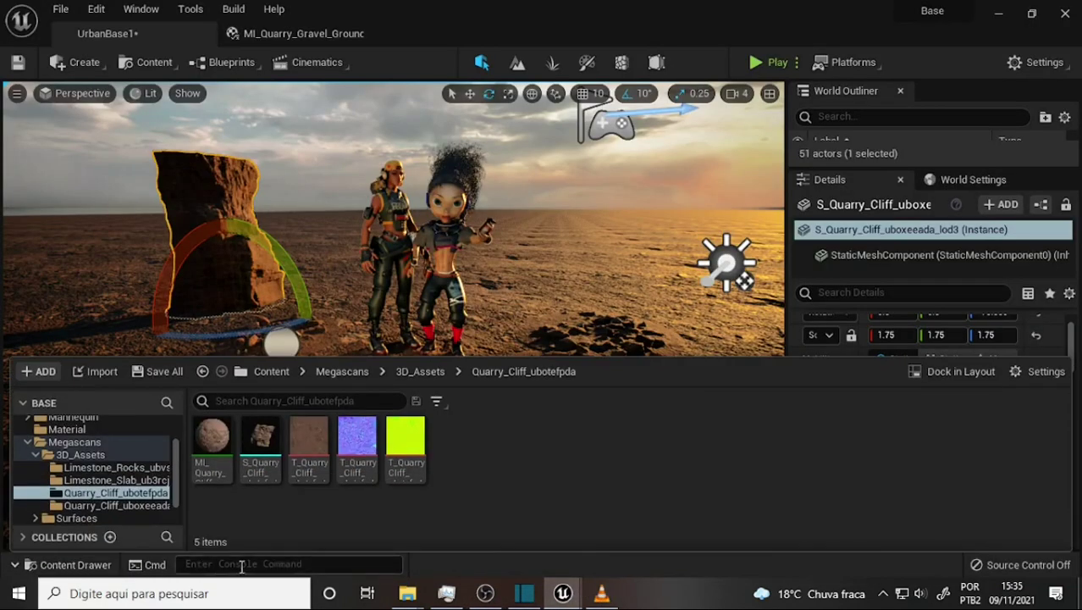
# Step: Drag S_Limestone_Slab from the Limestone_Slab folder to the cliff's foot, deleting the extra copy
pyautogui.click(106, 479)
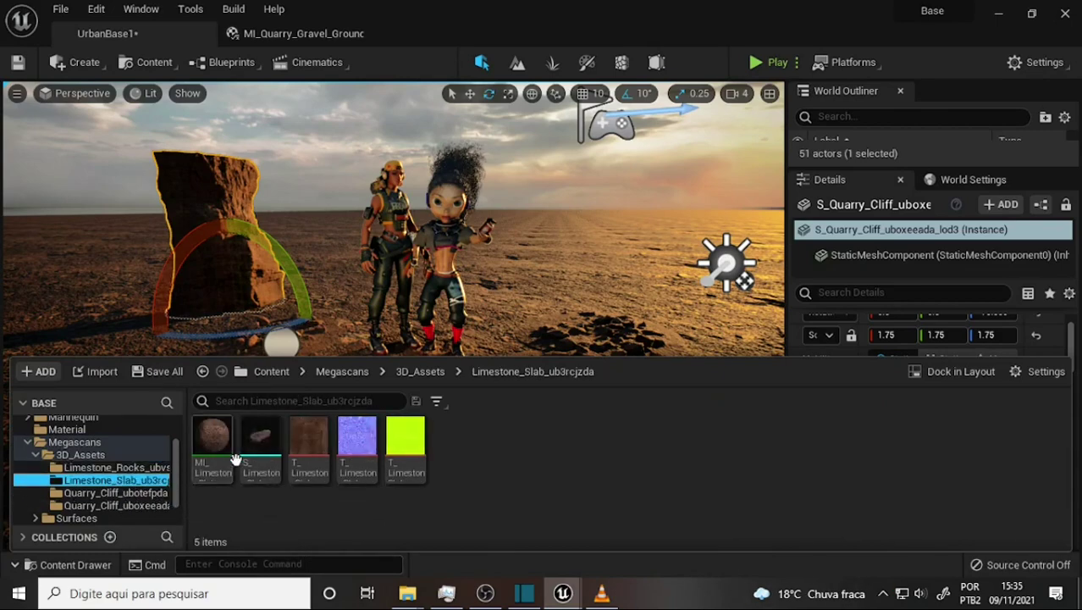
pyautogui.moveTo(255, 442)
pyautogui.moveTo(256, 442); pyautogui.dragTo(245, 305)
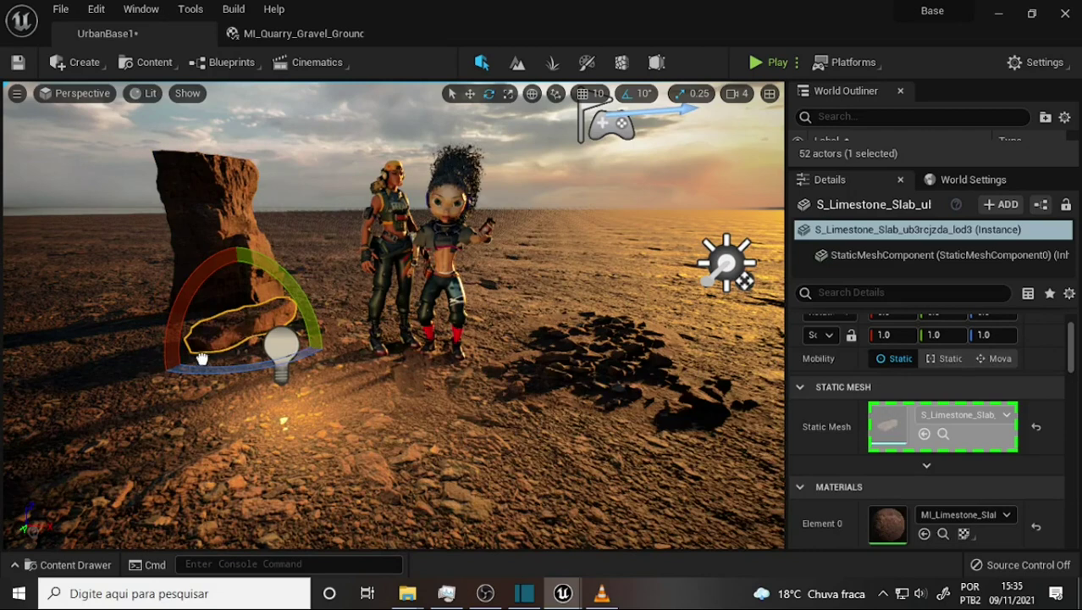
pyautogui.moveTo(265, 343)
pyautogui.mouseDown()
pyautogui.moveTo(311, 370)
pyautogui.moveTo(146, 383)
pyautogui.moveTo(196, 384)
pyautogui.mouseUp()
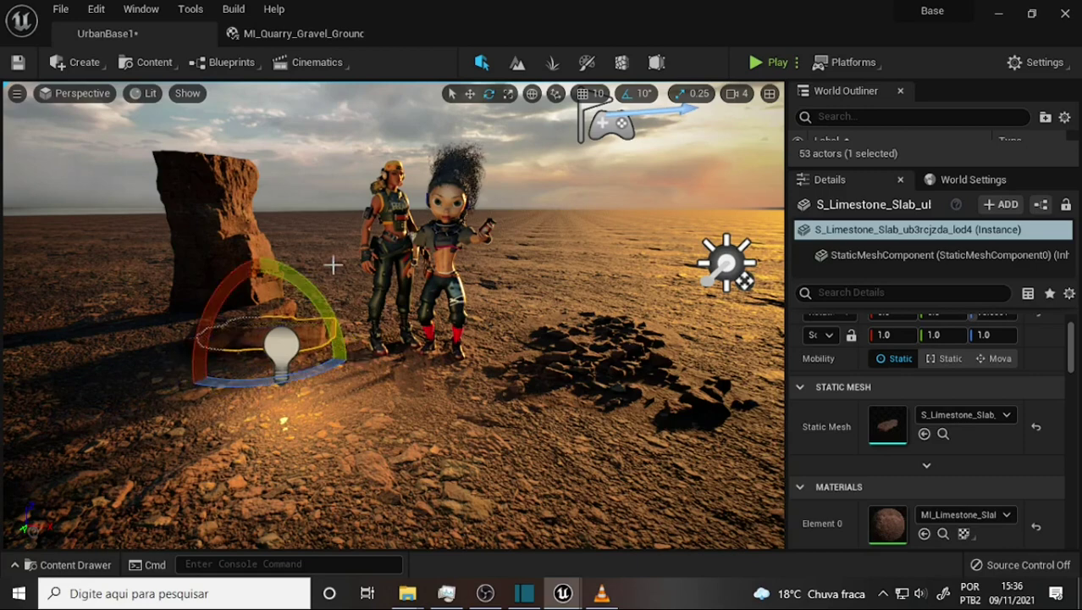
pyautogui.press('Delete')
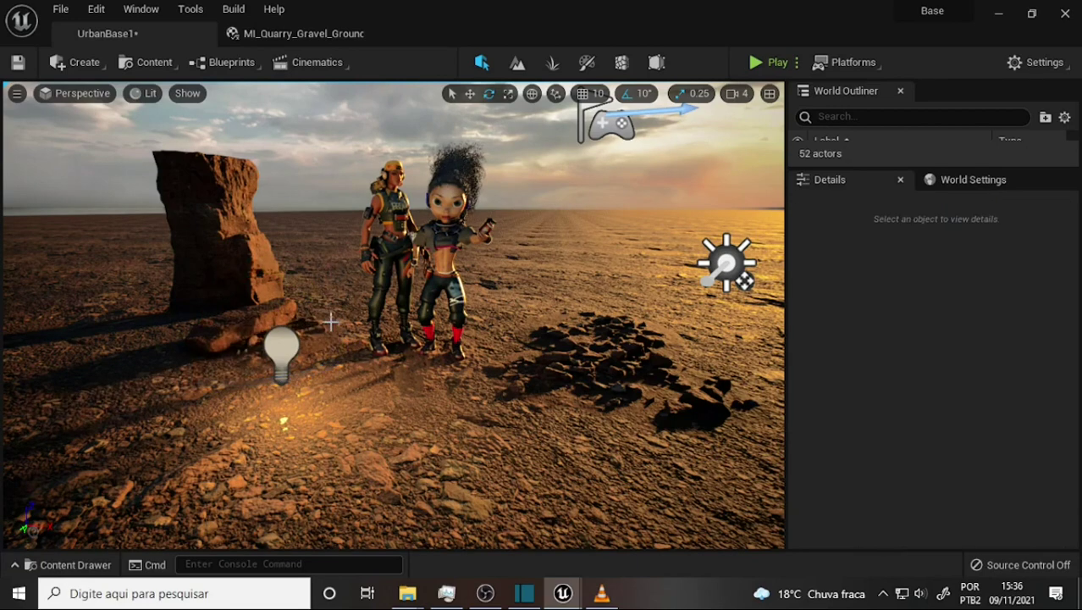
pyautogui.click(244, 323)
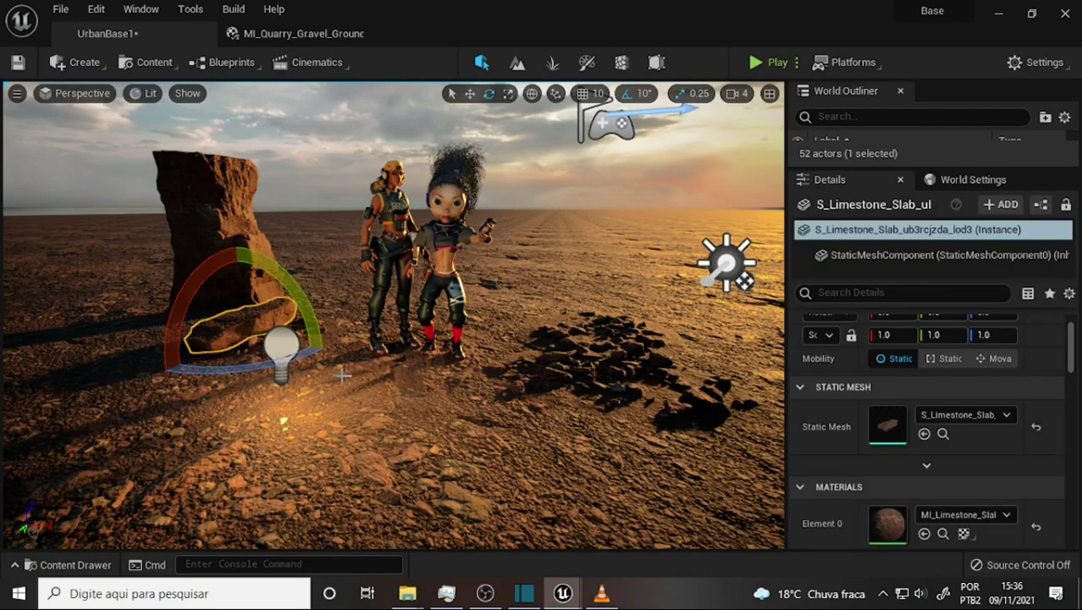
pyautogui.click(448, 427)
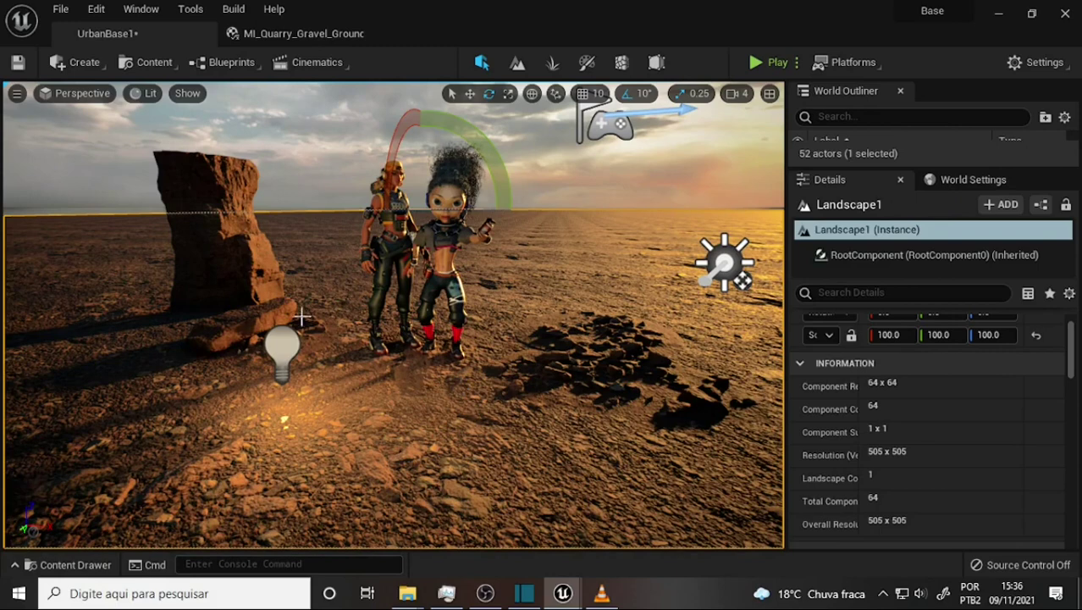
# Step: Duplicate the quarry cliff rock to its right, turn the copy -20 degrees and enlarge it
pyautogui.click(227, 242)
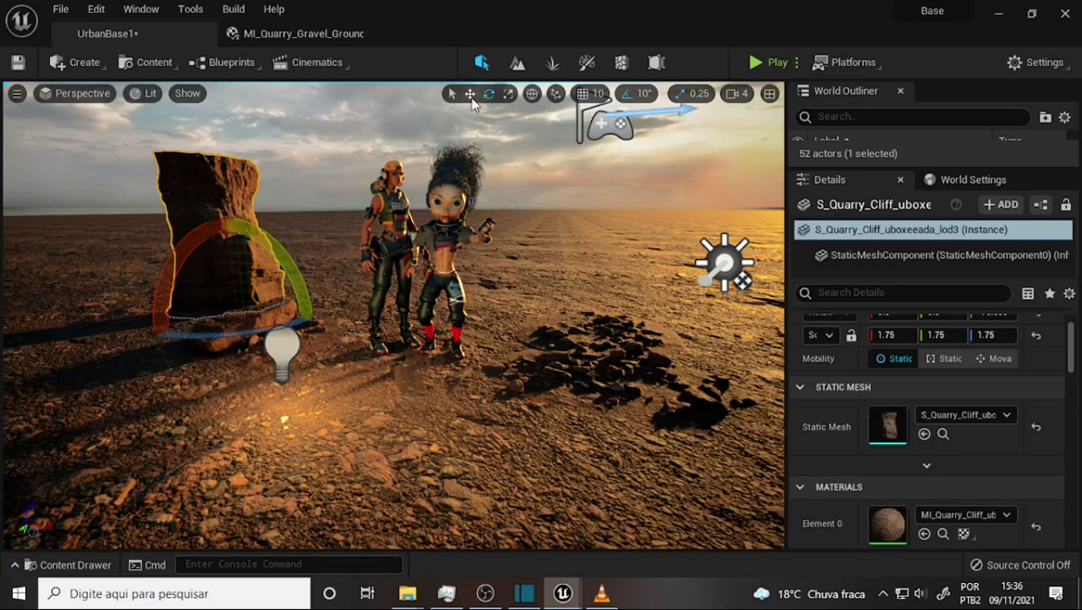
pyautogui.click(463, 99)
pyautogui.moveTo(188, 321)
pyautogui.keyDown('alt'); pyautogui.mouseDown()
pyautogui.moveTo(284, 277)
pyautogui.moveTo(265, 285)
pyautogui.mouseUp(); pyautogui.keyUp('alt')
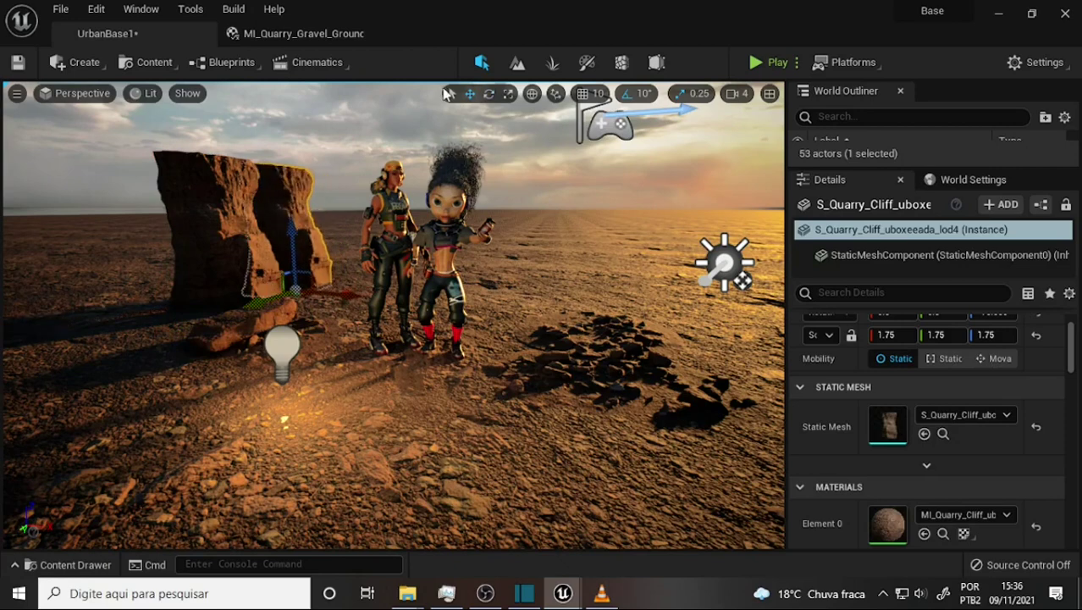
pyautogui.click(491, 96)
pyautogui.moveTo(260, 321)
pyautogui.mouseDown()
pyautogui.moveTo(377, 295)
pyautogui.moveTo(361, 321)
pyautogui.moveTo(384, 264)
pyautogui.mouseUp()
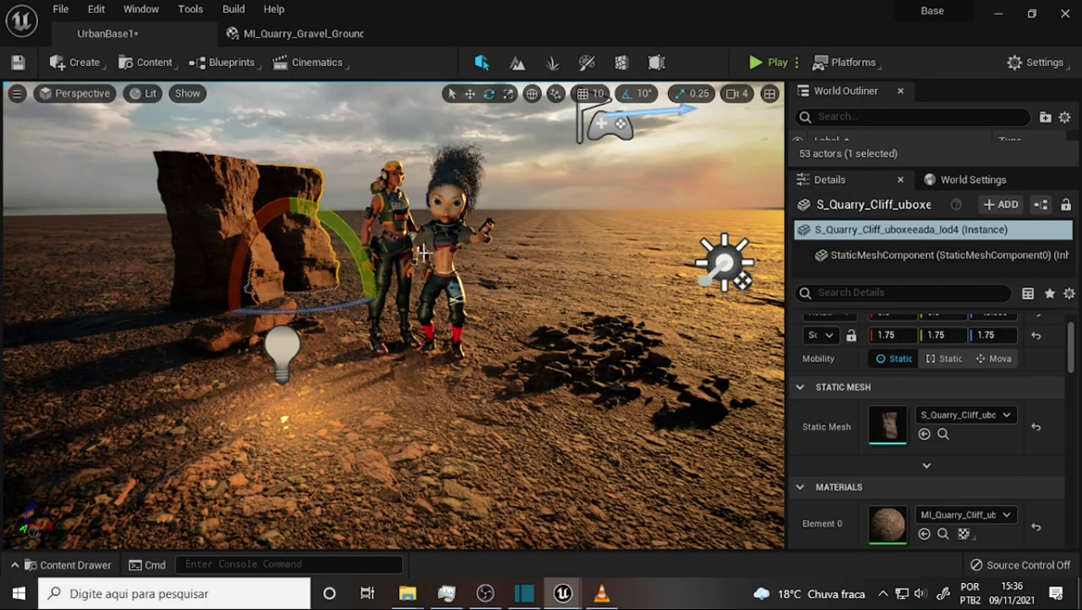
pyautogui.click(508, 93)
pyautogui.moveTo(293, 294); pyautogui.dragTo(317, 296)
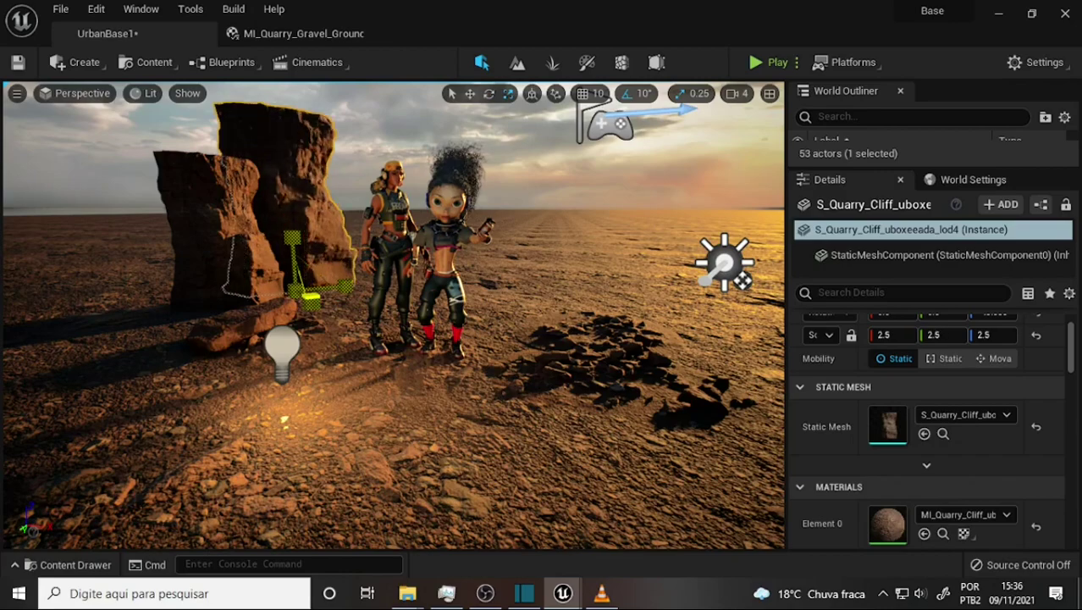
pyautogui.click(627, 301)
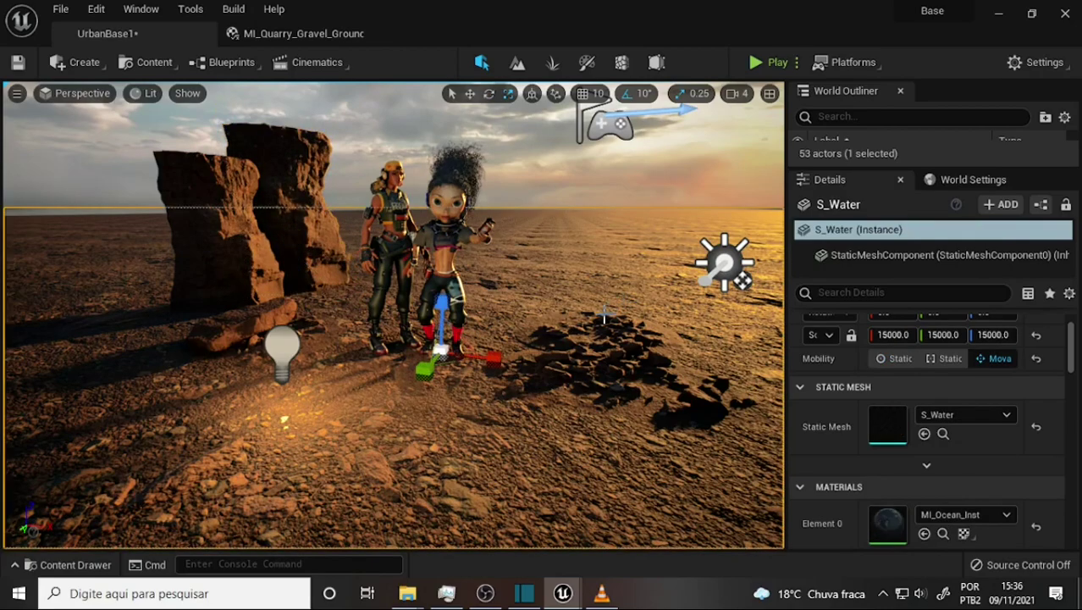
pyautogui.scroll(3, 601, 309)
pyautogui.scroll(2, 598, 301)
pyautogui.scroll(2, 598, 301)
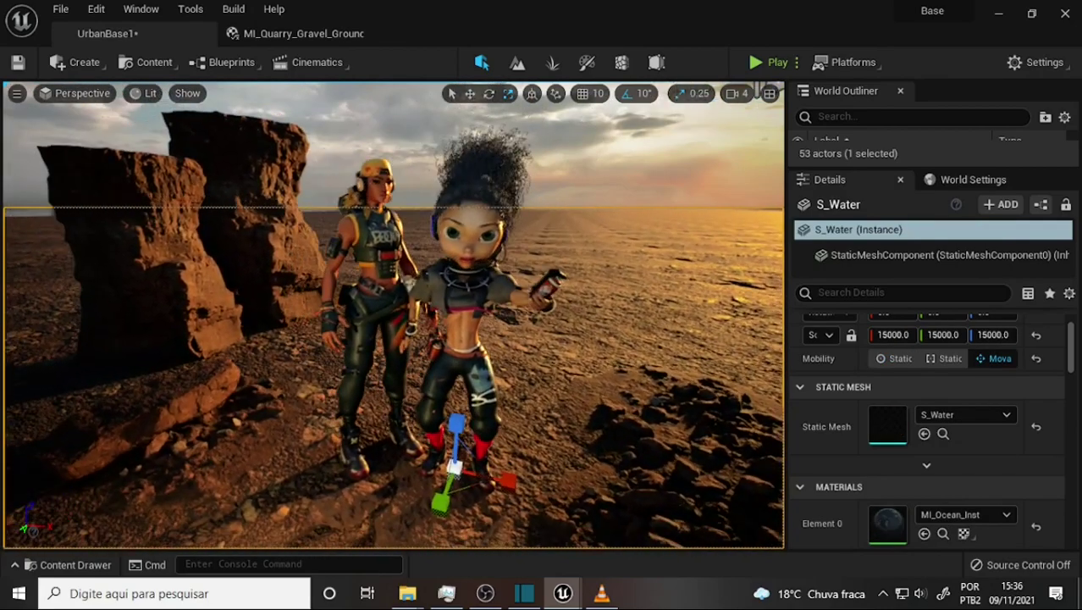
# Step: Rotate the new cliff rock to 50 degrees and shift it left
pyautogui.click(295, 280)
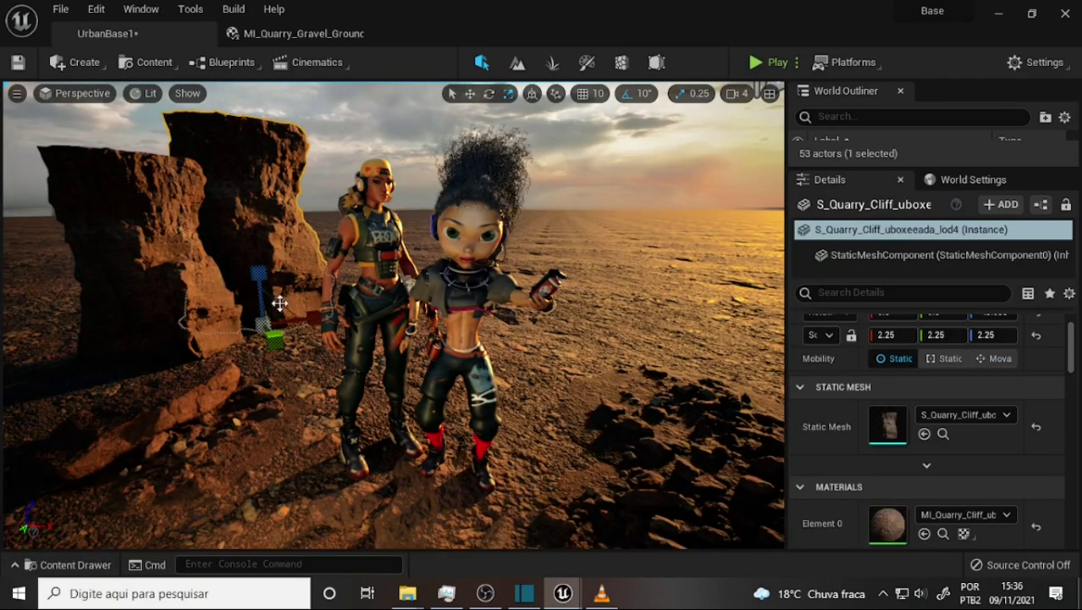
pyautogui.click(488, 94)
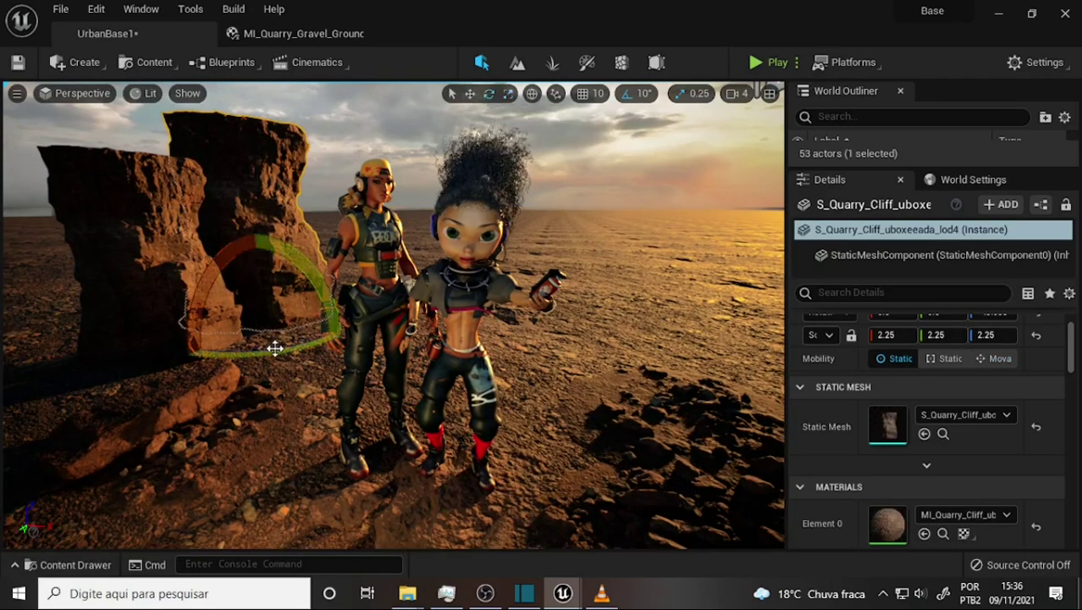
pyautogui.moveTo(273, 346)
pyautogui.mouseDown()
pyautogui.moveTo(263, 371)
pyautogui.moveTo(342, 347)
pyautogui.mouseUp()
pyautogui.click(470, 93)
pyautogui.moveTo(262, 334); pyautogui.dragTo(206, 330)
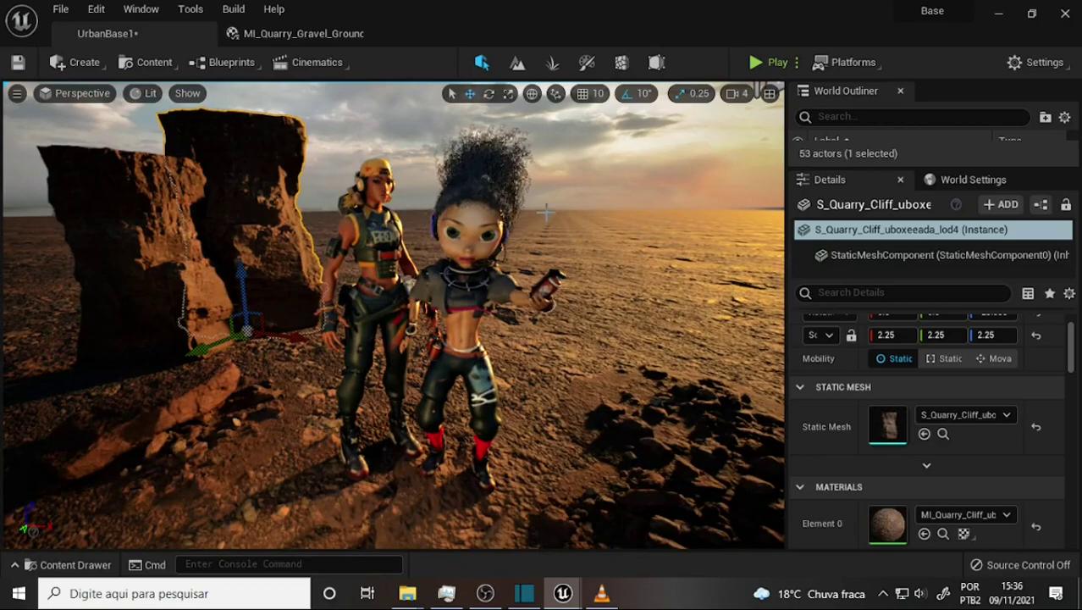
pyautogui.scroll(-5, 596, 245)
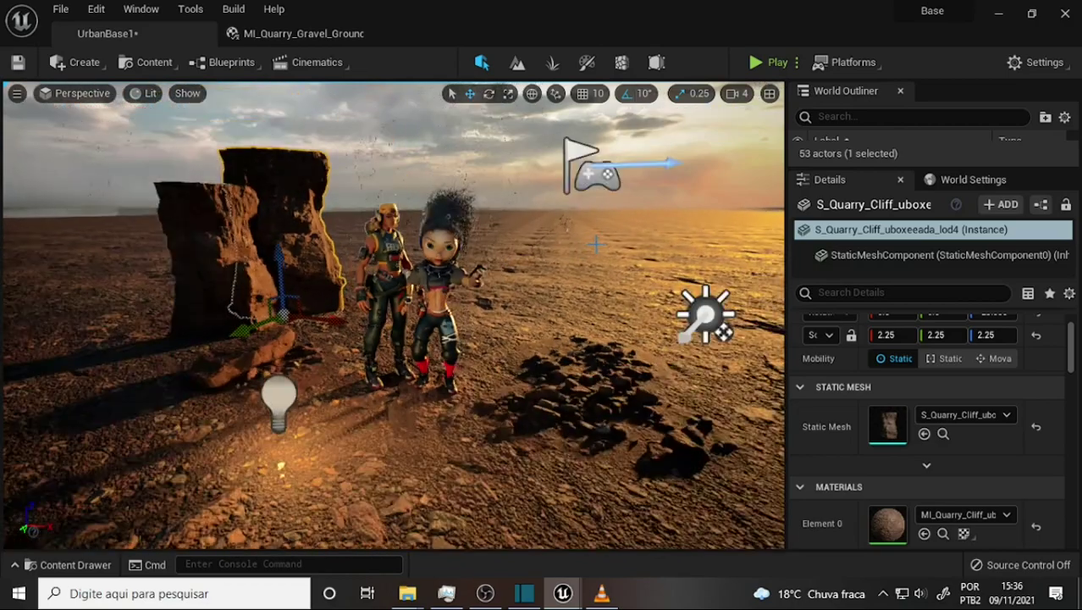
pyautogui.scroll(2, 596, 245)
pyautogui.scroll(3, 562, 265)
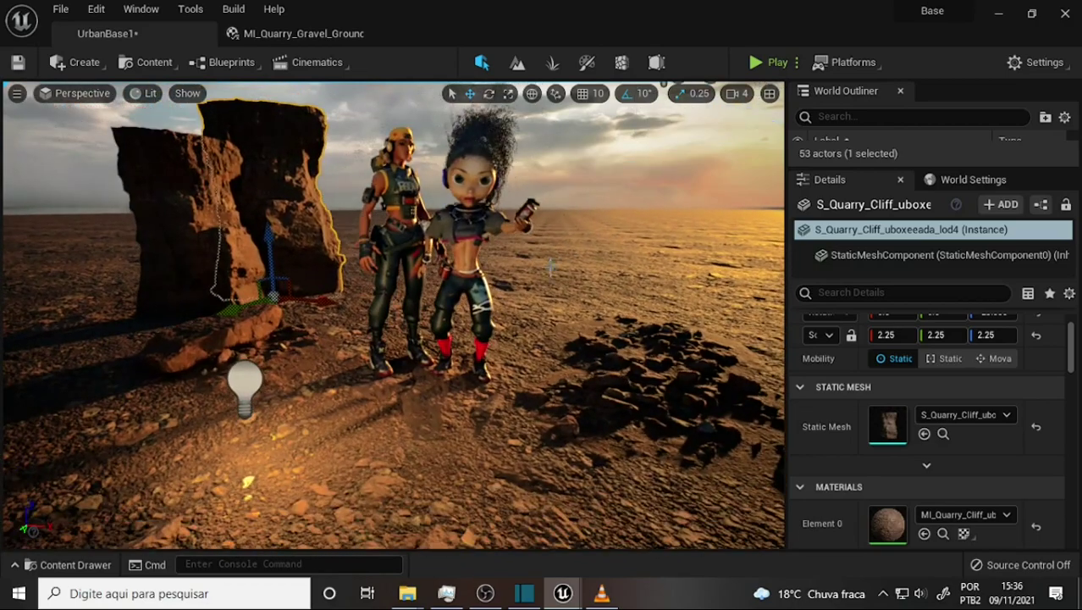
# Step: Duplicate the cliff rock again and move the copy right, behind the other rocks
pyautogui.keyDown('alt'); pyautogui.moveTo(312, 297); pyautogui.dragTo(304, 303); pyautogui.keyUp('alt')
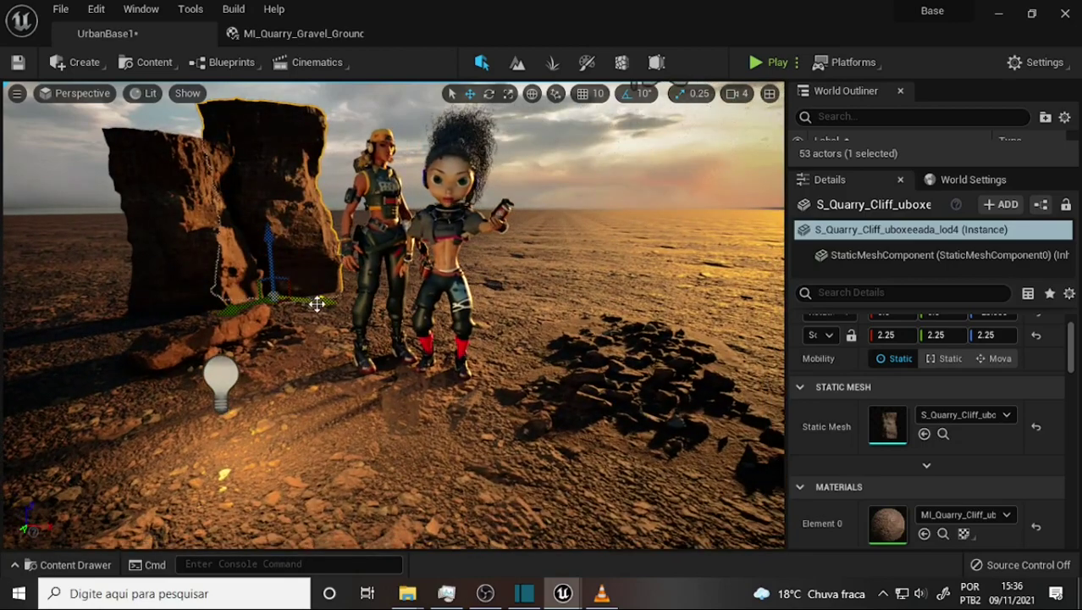
pyautogui.moveTo(317, 303)
pyautogui.keyDown('alt'); pyautogui.mouseDown()
pyautogui.moveTo(127, 288)
pyautogui.moveTo(50, 309)
pyautogui.moveTo(218, 275)
pyautogui.moveTo(172, 273)
pyautogui.mouseUp(); pyautogui.keyUp('alt')
pyautogui.click(488, 94)
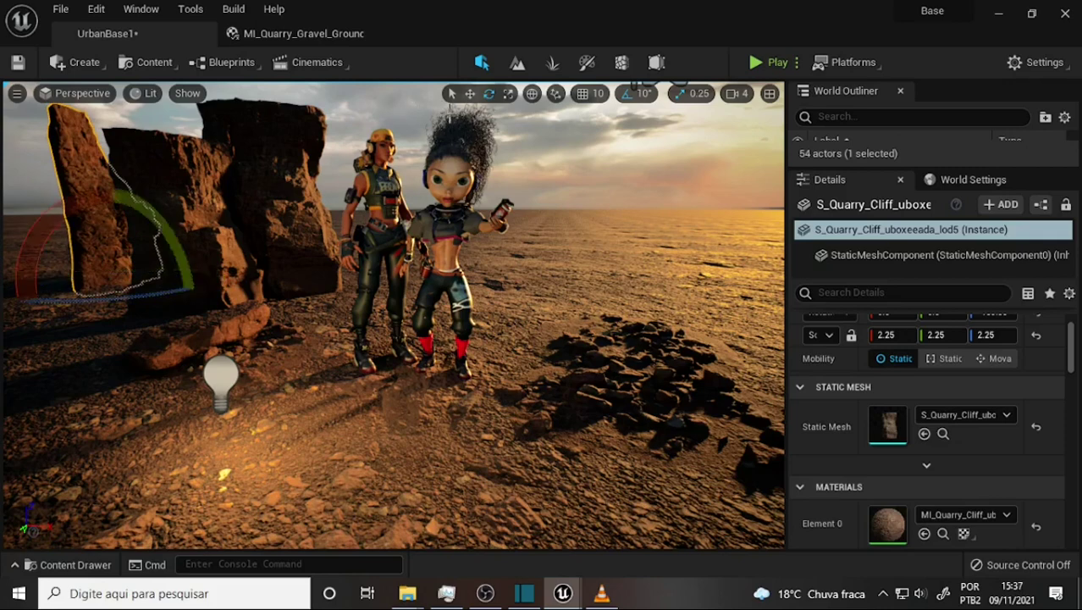
pyautogui.click(470, 93)
pyautogui.moveTo(57, 295)
pyautogui.mouseDown()
pyautogui.moveTo(158, 276)
pyautogui.moveTo(386, 272)
pyautogui.mouseUp()
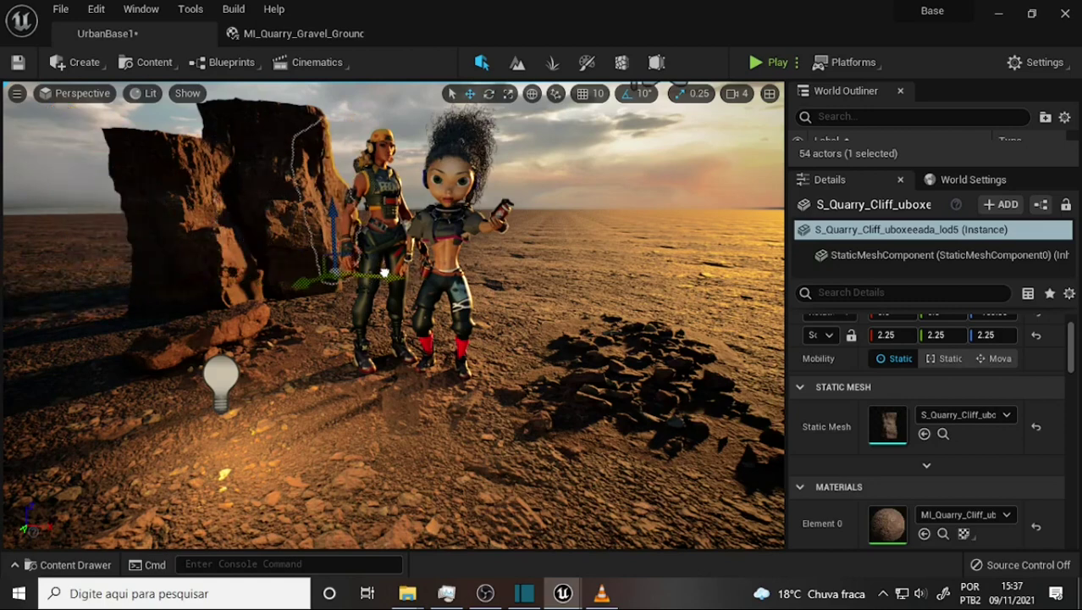
pyautogui.moveTo(385, 273); pyautogui.dragTo(425, 288)
pyautogui.click(489, 93)
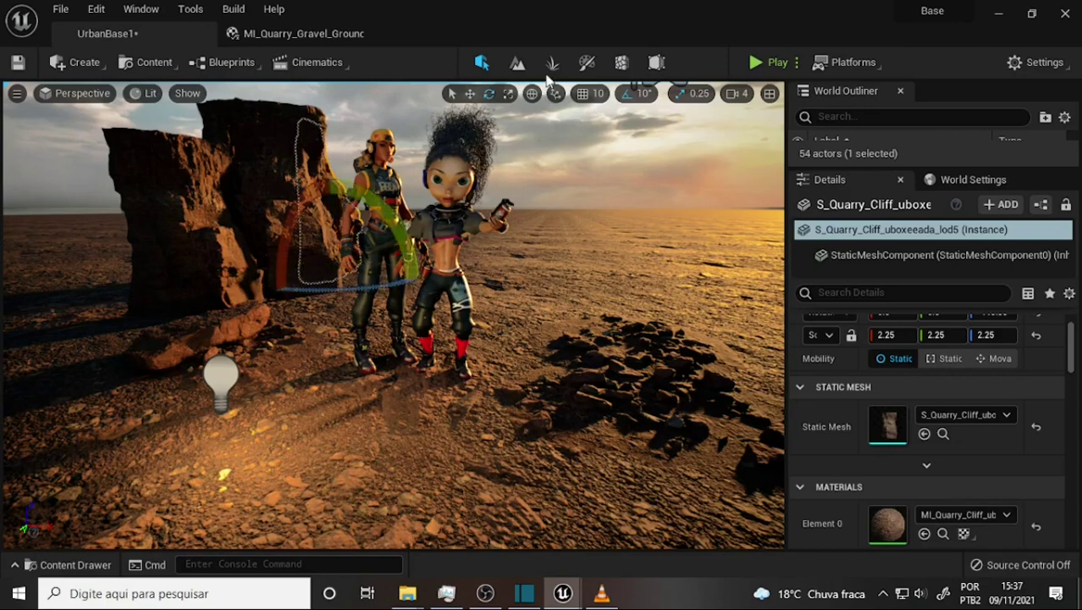
pyautogui.click(470, 94)
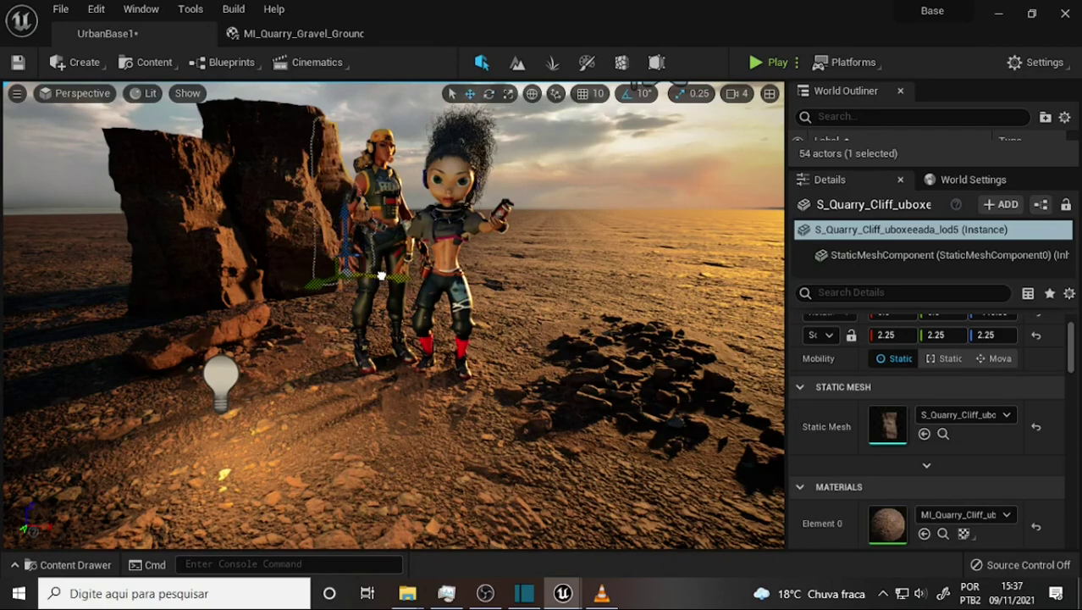
pyautogui.click(668, 223)
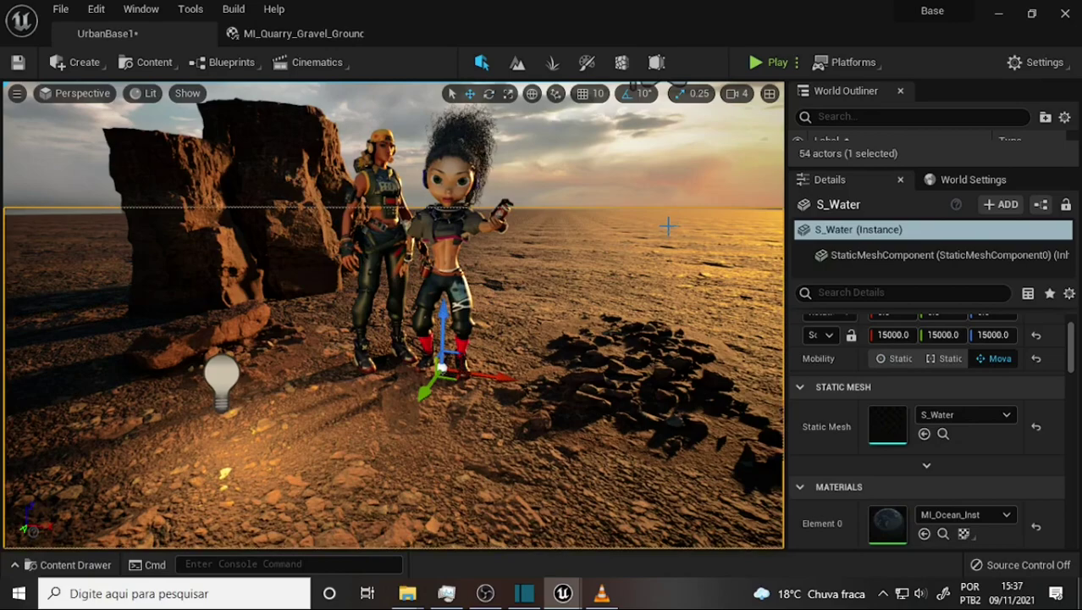
pyautogui.moveTo(581, 253); pyautogui.dragTo(584, 254, button='right')
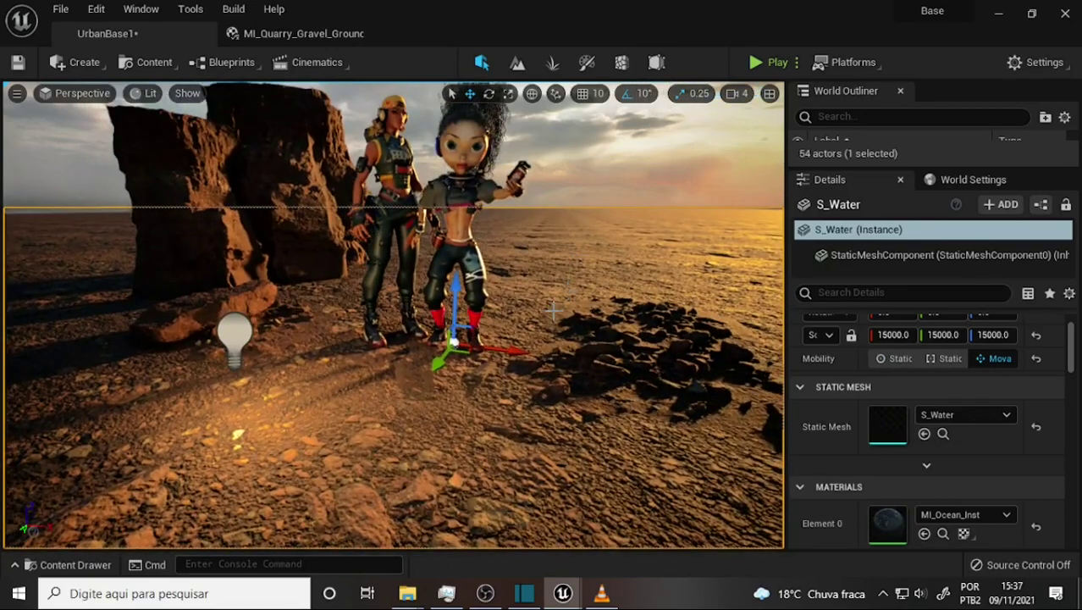
# Step: Drag a quarry cliff static mesh from the Quarry_Cliff folder to the left formation's foot
pyautogui.click(68, 564)
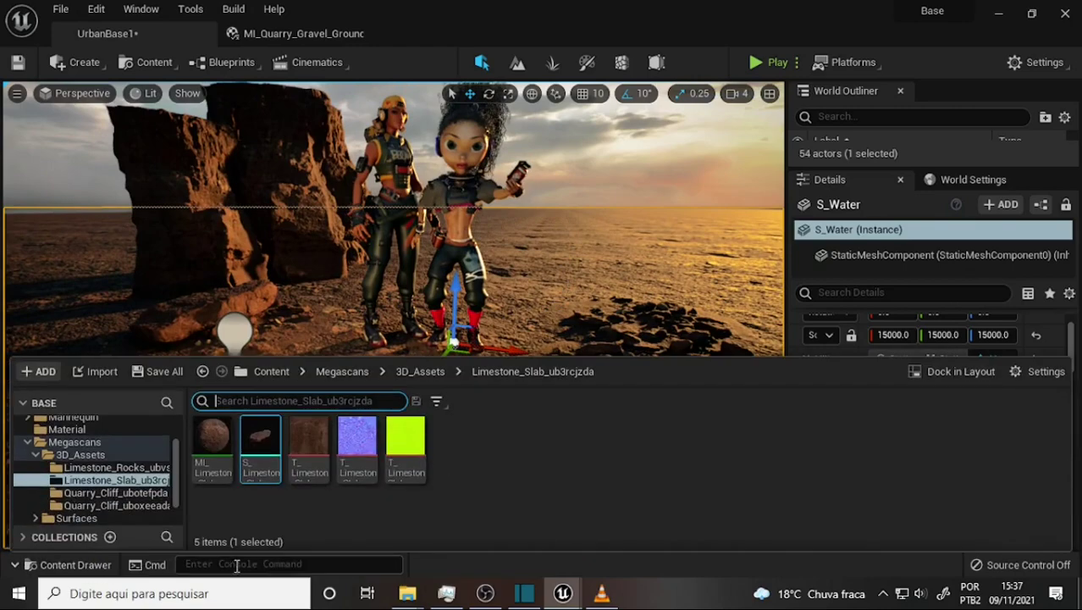
pyautogui.click(111, 493)
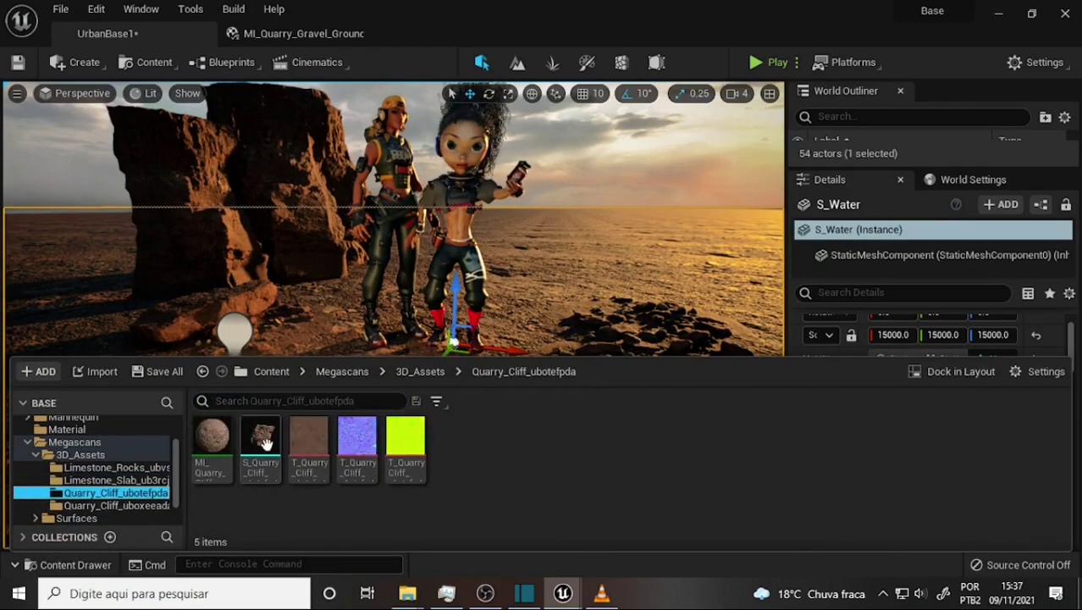
pyautogui.click(106, 506)
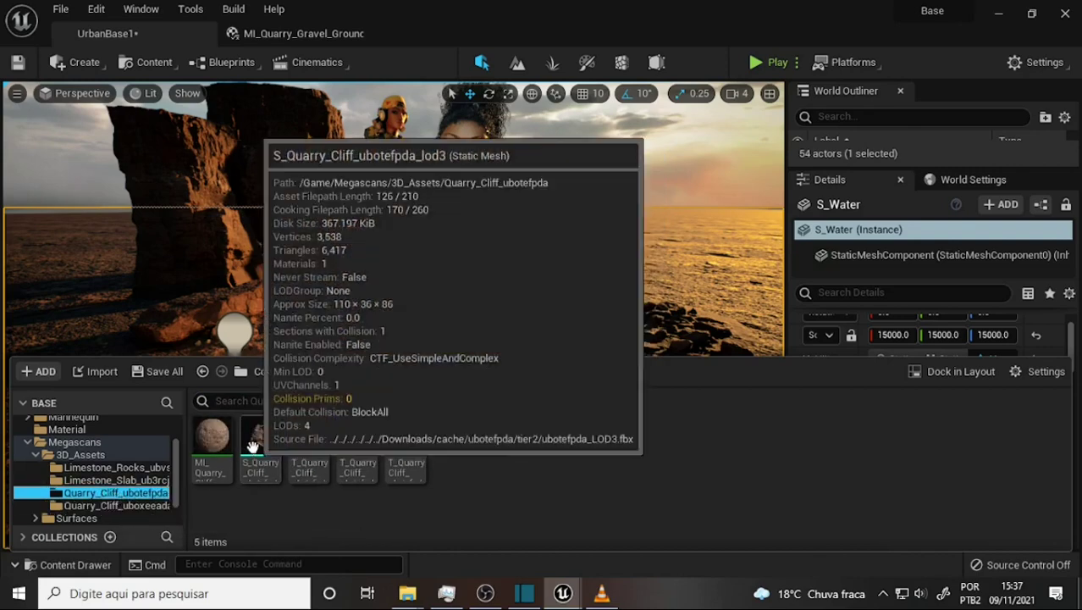
pyautogui.moveTo(261, 436)
pyautogui.mouseDown()
pyautogui.moveTo(571, 275)
pyautogui.moveTo(125, 381)
pyautogui.moveTo(118, 322)
pyautogui.moveTo(144, 309)
pyautogui.moveTo(128, 299)
pyautogui.moveTo(137, 303)
pyautogui.mouseUp()
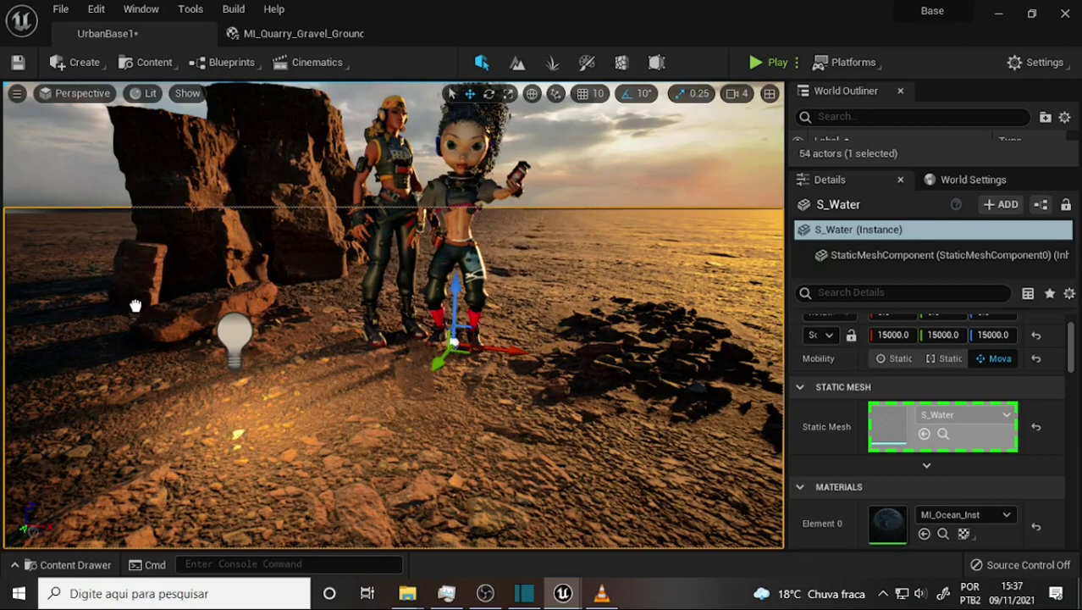
# Step: Select the water plane and reframe the view closer to the characters
pyautogui.click(412, 438)
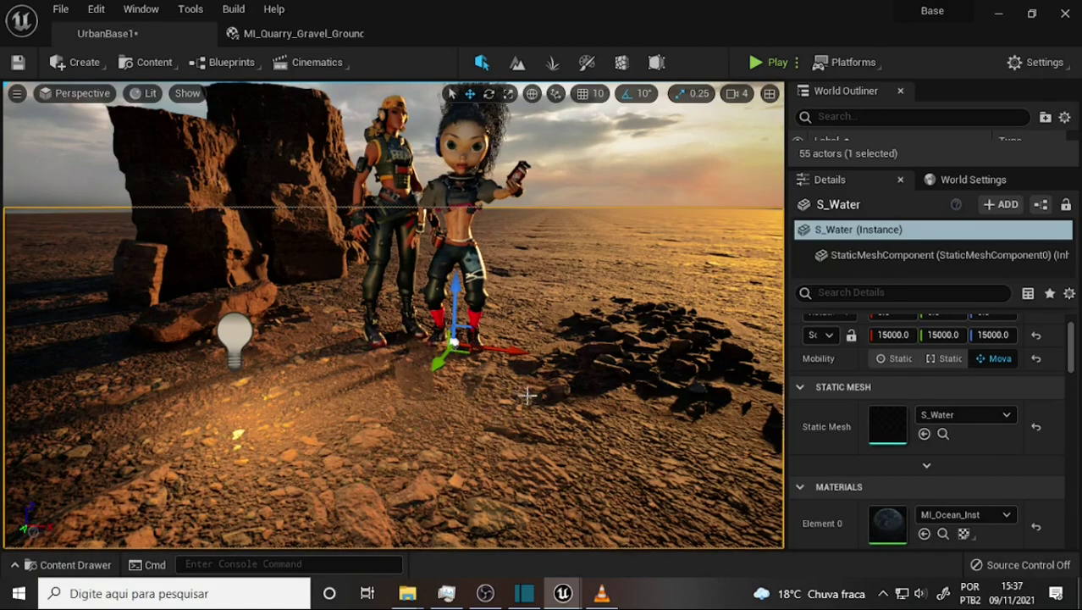
pyautogui.moveTo(525, 380); pyautogui.dragTo(562, 328)
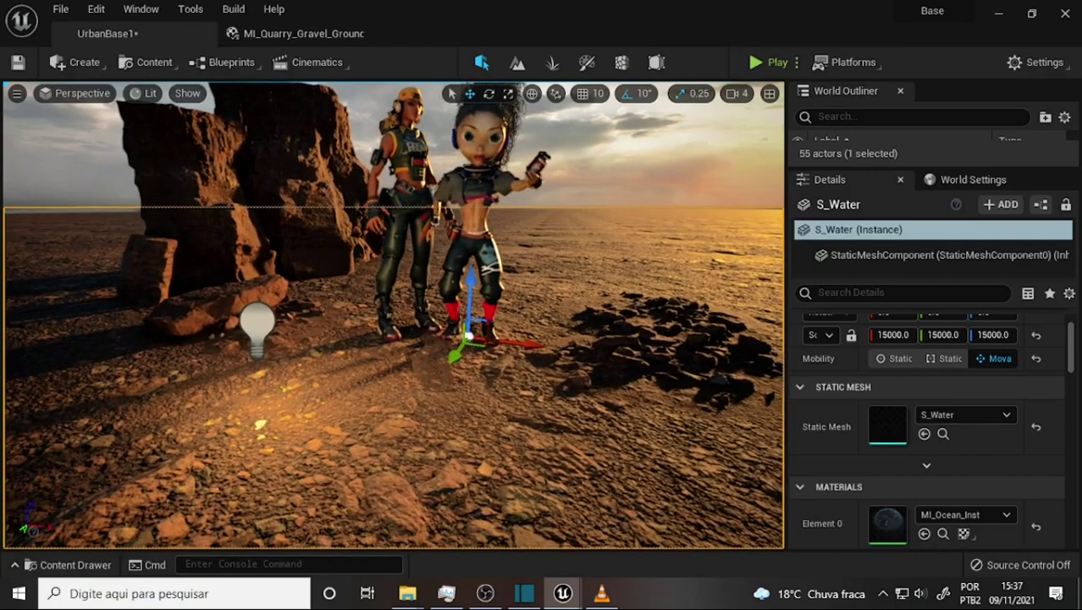
pyautogui.moveTo(562, 329); pyautogui.dragTo(562, 328, button='right')
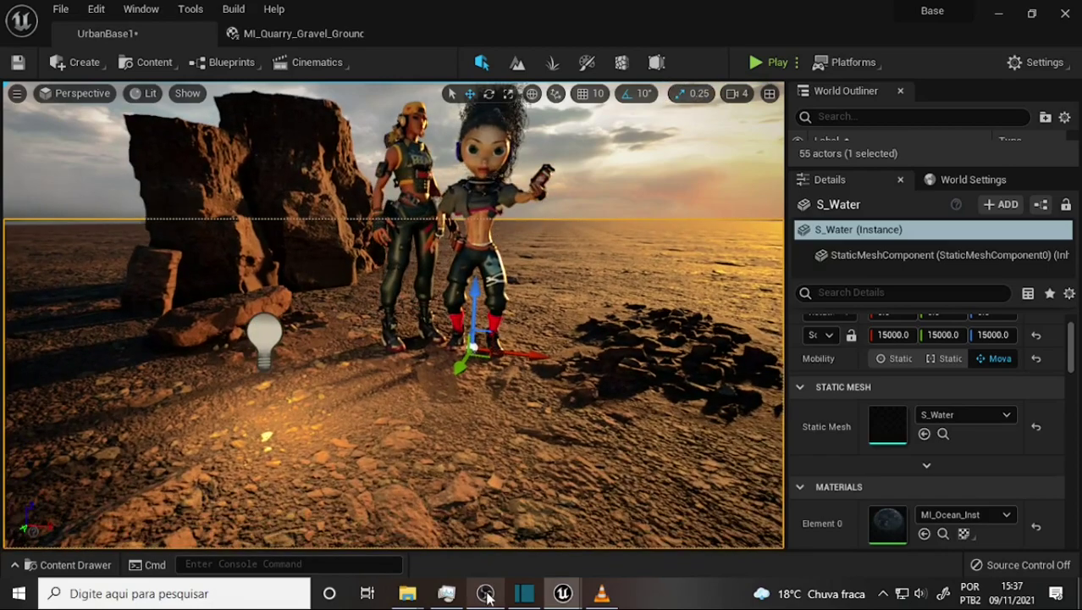
pyautogui.click(486, 595)
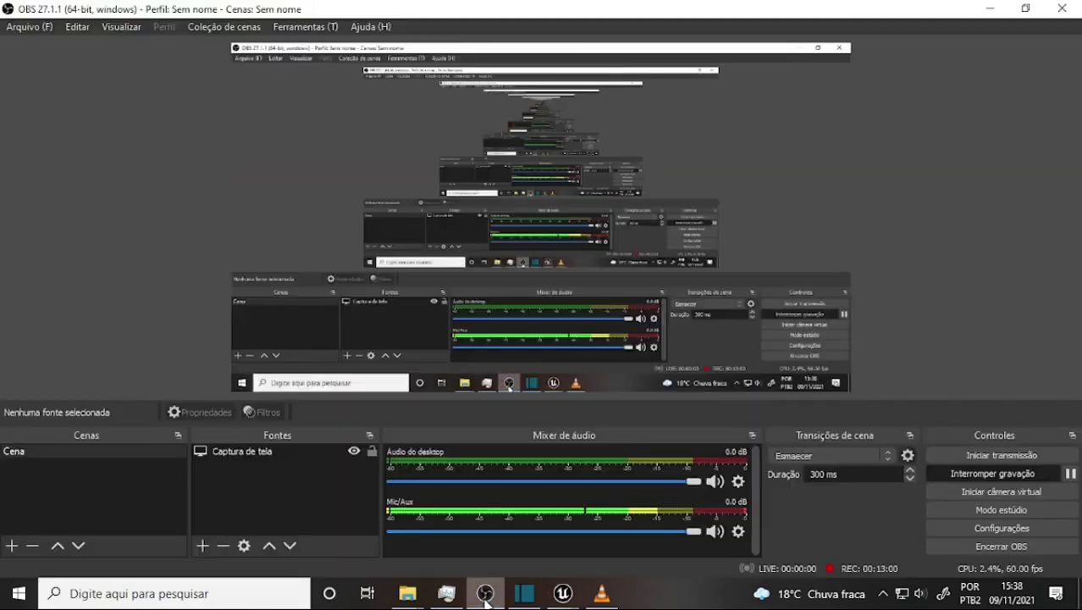
pyautogui.click(485, 595)
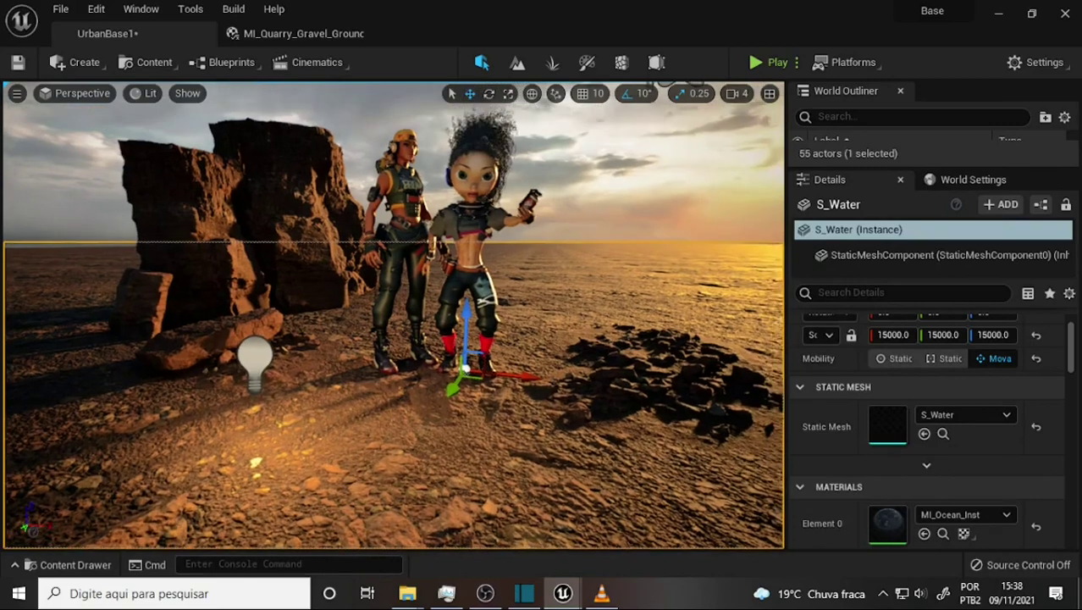
# Step: Tilt the view to lower the horizon and save all changes with File > Save All
pyautogui.moveTo(554, 382); pyautogui.dragTo(652, 91, button='right')
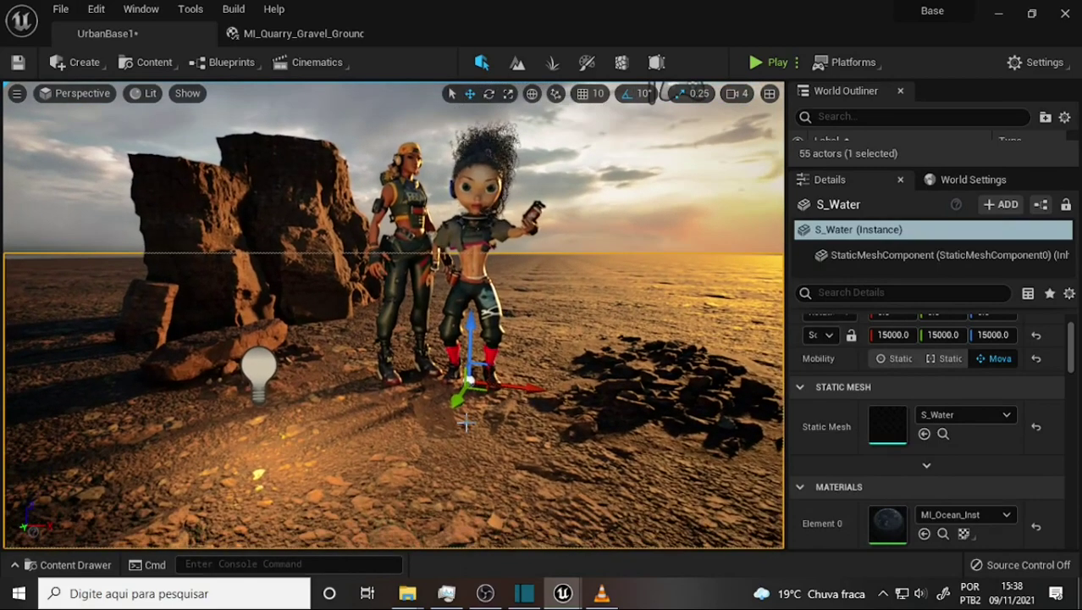
pyautogui.click(57, 10)
pyautogui.click(105, 187)
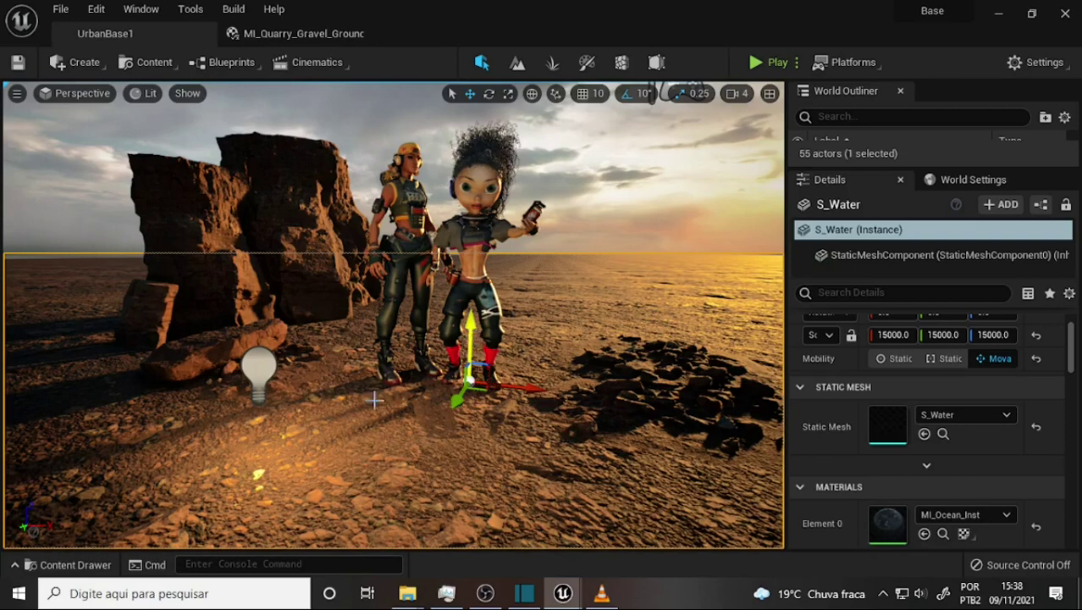
# Step: Browse the Content Drawer to Brushify > DesignPacks > MasterMaterial
pyautogui.click(83, 565)
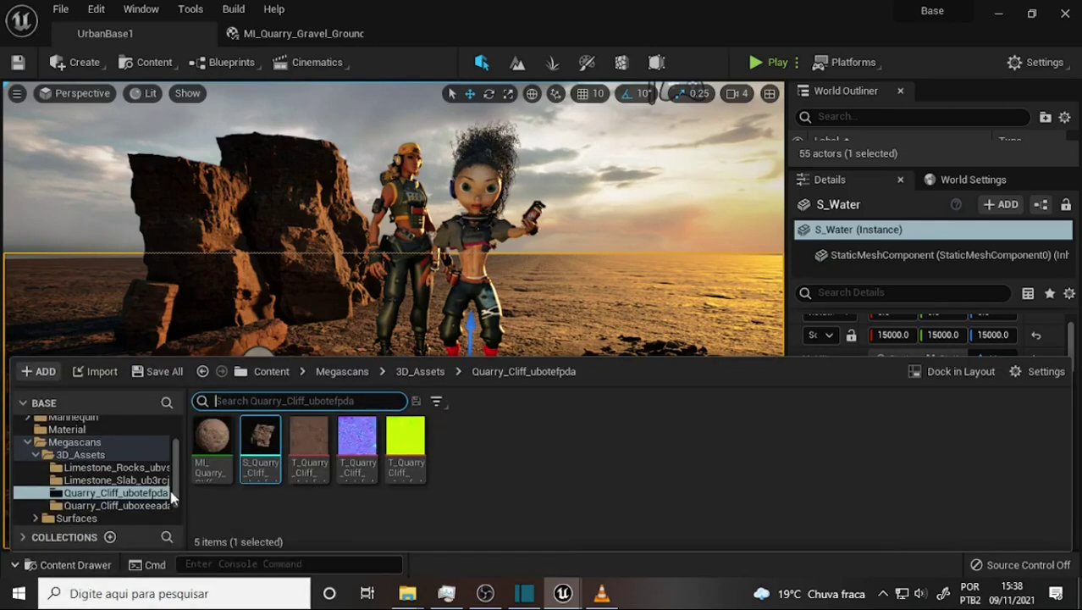
pyautogui.scroll(3, 174, 449)
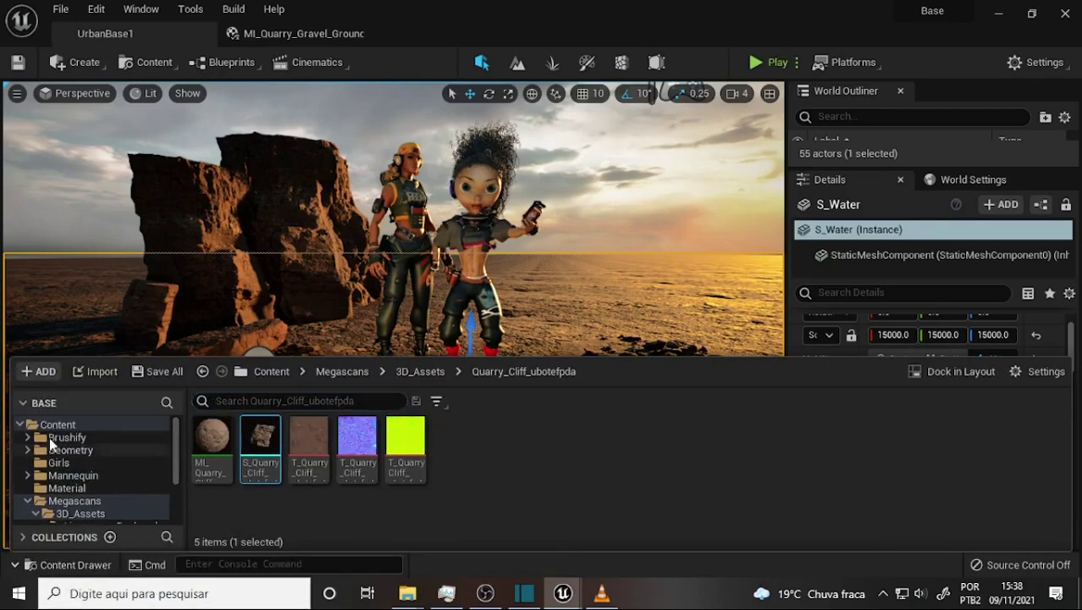
pyautogui.click(63, 436)
pyautogui.doubleClick(211, 437)
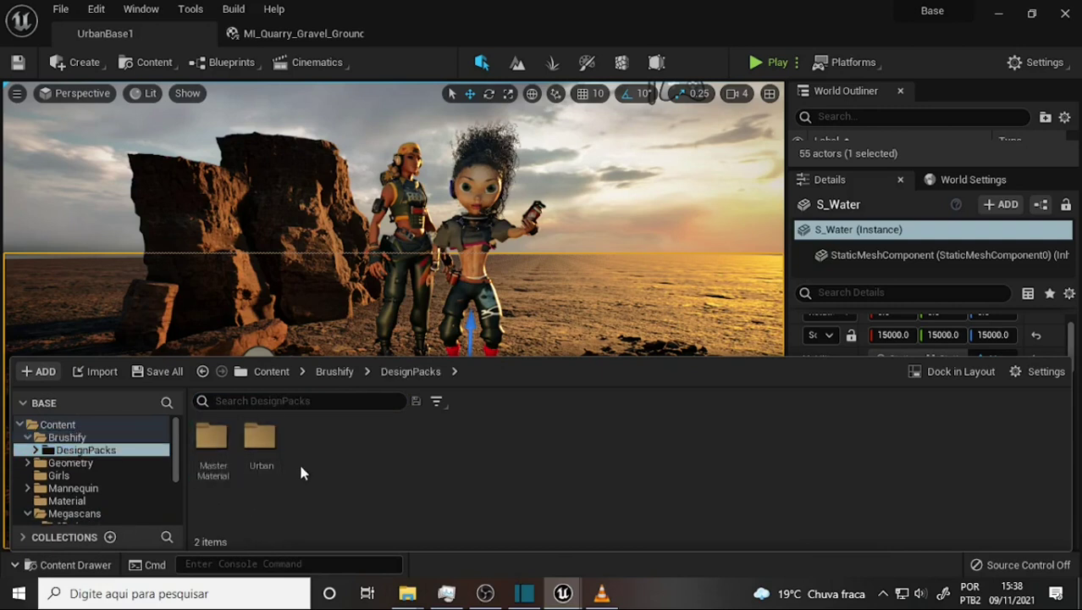
pyautogui.doubleClick(211, 437)
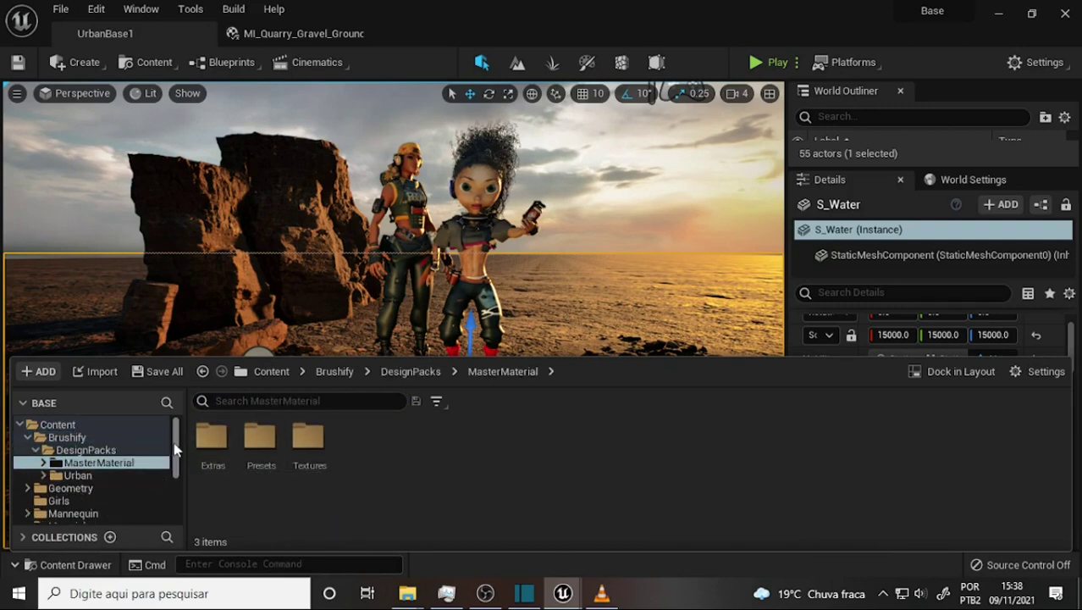
pyautogui.scroll(-1, 176, 450)
pyautogui.moveTo(174, 451); pyautogui.dragTo(180, 434)
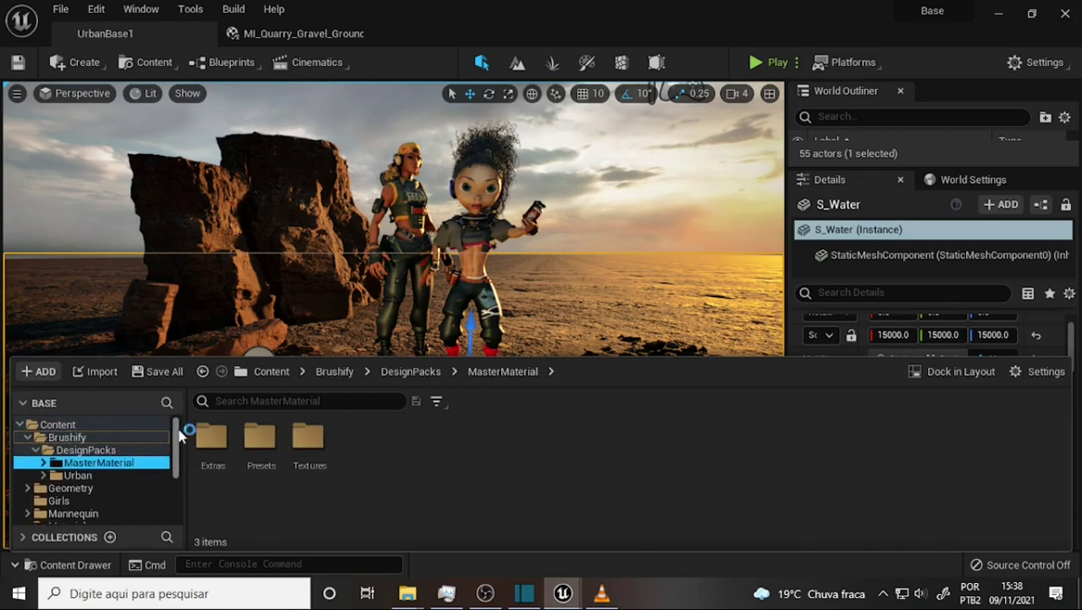